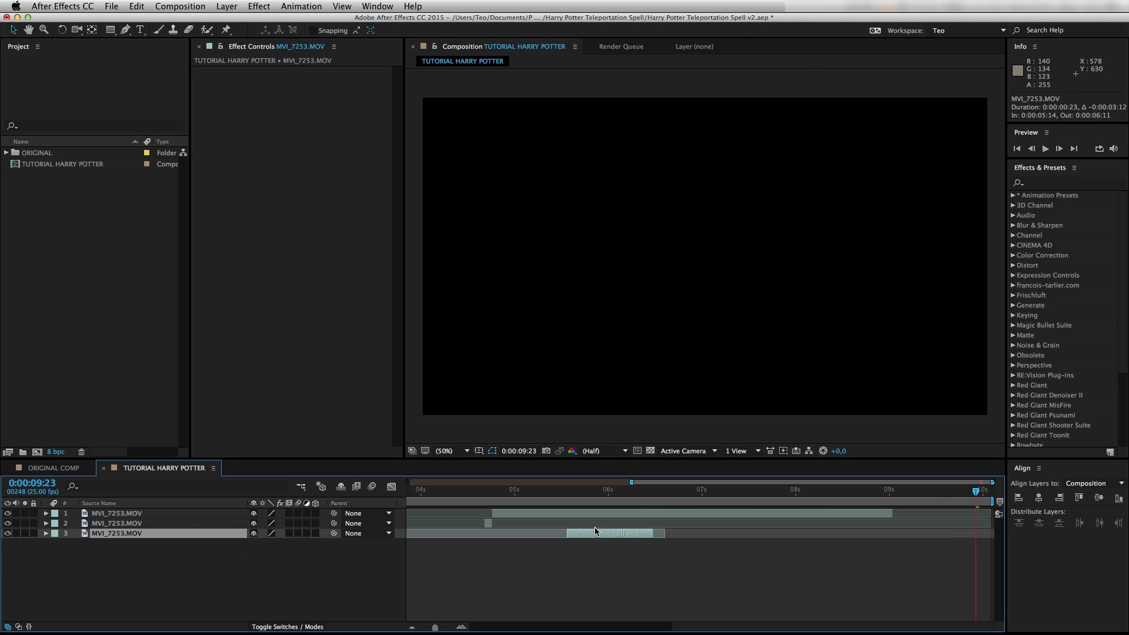
# Step: Slide the third layer's clip earlier so it starts at 0:00:03:21, and trim the composition to a work area beginning there
pyautogui.moveTo(595, 531); pyautogui.dragTo(480, 535)
pyautogui.click(493, 493)
pyautogui.hscroll(-2, 505, 540)
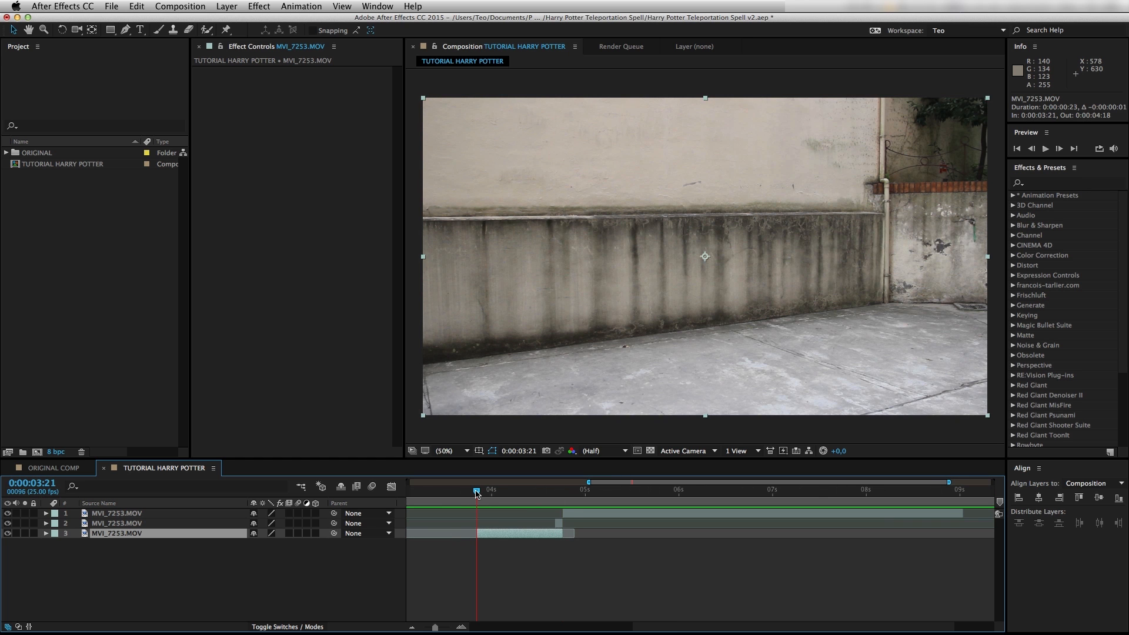
pyautogui.rightClick(558, 504)
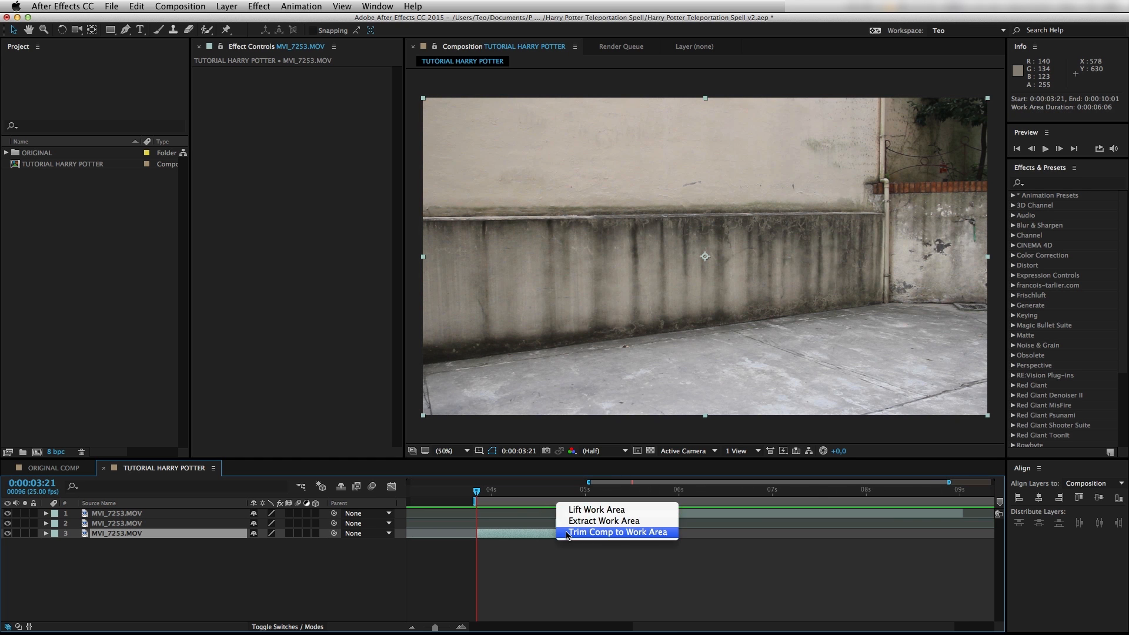
pyautogui.click(617, 532)
# Step: Rename the three layers from bottom to top as Cleanplate, Appear and Normal Clip
pyautogui.press('Return')
pyautogui.write('Cleanplate')
pyautogui.press('Return')
pyautogui.press('super+Up')
pyautogui.press('Return')
pyautogui.write('Appear')
pyautogui.press('Return')
pyautogui.press('super+Up')
pyautogui.press('Return')
pyautogui.write('Normal Clip')
pyautogui.press('Return')
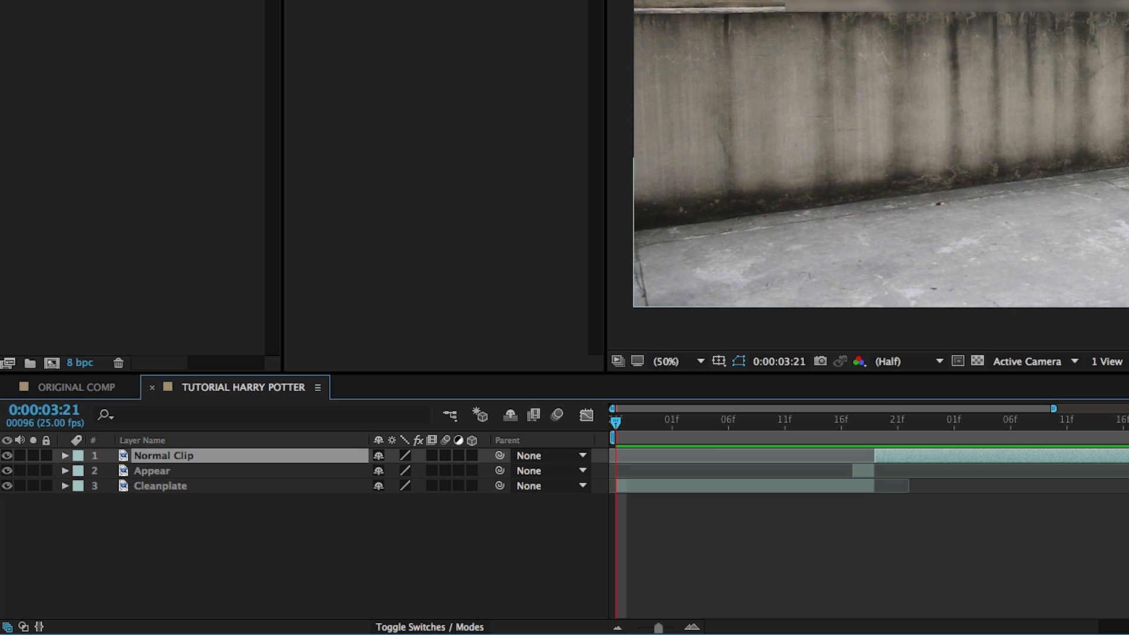
# Step: At 0:00:04:17, trace a closed RotoBezier mask around the whole figure on the Appear layer with the Pen tool
pyautogui.moveTo(618, 418); pyautogui.dragTo(856, 422)
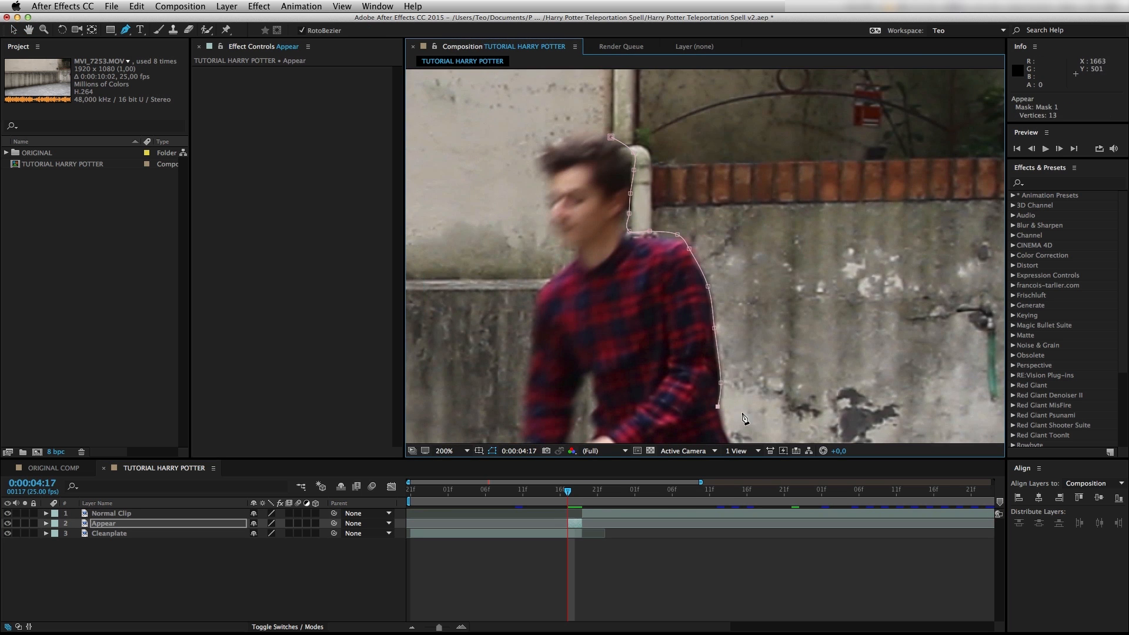
pyautogui.click(719, 410)
pyautogui.moveTo(723, 429); pyautogui.dragTo(661, 118)
pyautogui.moveTo(673, 332); pyautogui.dragTo(673, 232)
pyautogui.click(726, 278)
pyautogui.click(707, 370)
pyautogui.click(661, 285)
pyautogui.click(573, 179)
pyautogui.click(525, 180)
pyautogui.click(506, 216)
pyautogui.click(519, 321)
pyautogui.click(525, 390)
pyautogui.click(428, 401)
pyautogui.click(468, 294)
pyautogui.moveTo(460, 130); pyautogui.dragTo(578, 377)
pyautogui.click(566, 266)
pyautogui.click(577, 150)
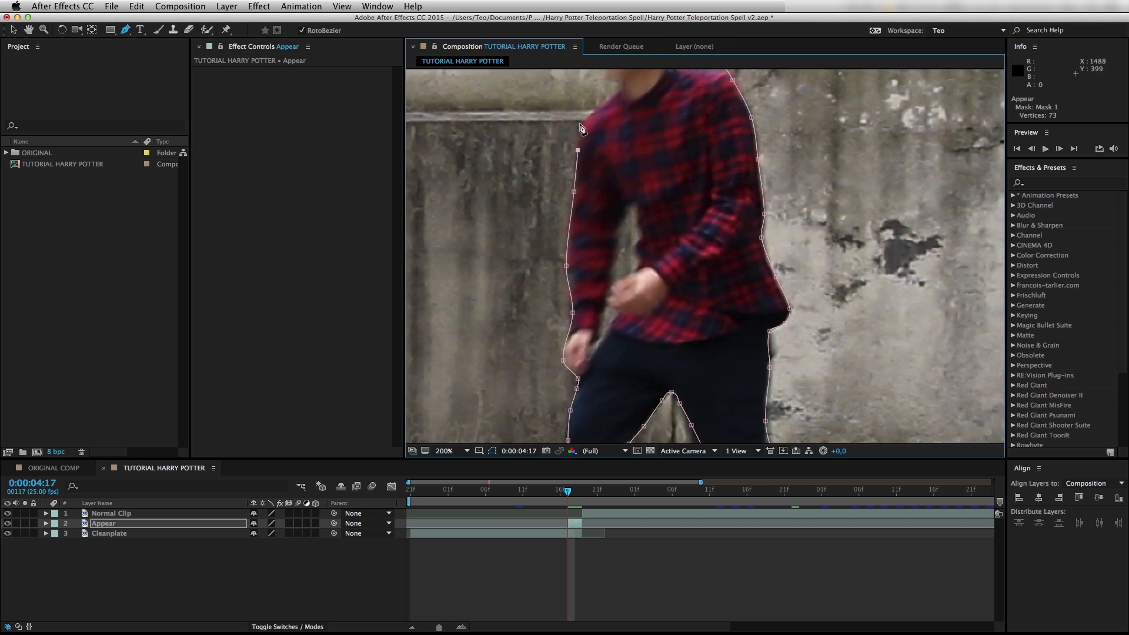
pyautogui.click(579, 124)
pyautogui.moveTo(599, 103); pyautogui.dragTo(598, 245)
pyautogui.click(593, 196)
pyautogui.click(581, 129)
pyautogui.click(637, 112)
pyautogui.scroll(-1, 683, 125)
# Step: Reveal the Appear layer's mask properties and set the Mask Feather to 2 pixels
pyautogui.click(136, 523)
pyautogui.press('m')
pyautogui.press('m')
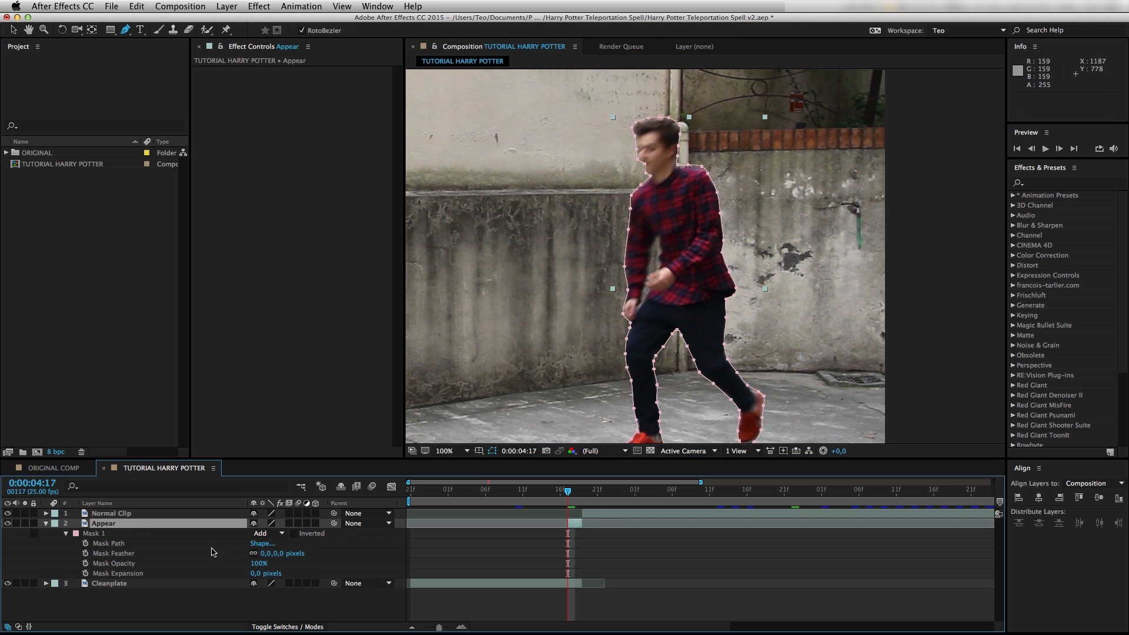
pyautogui.click(283, 554)
pyautogui.write('2')
pyautogui.press('Return')
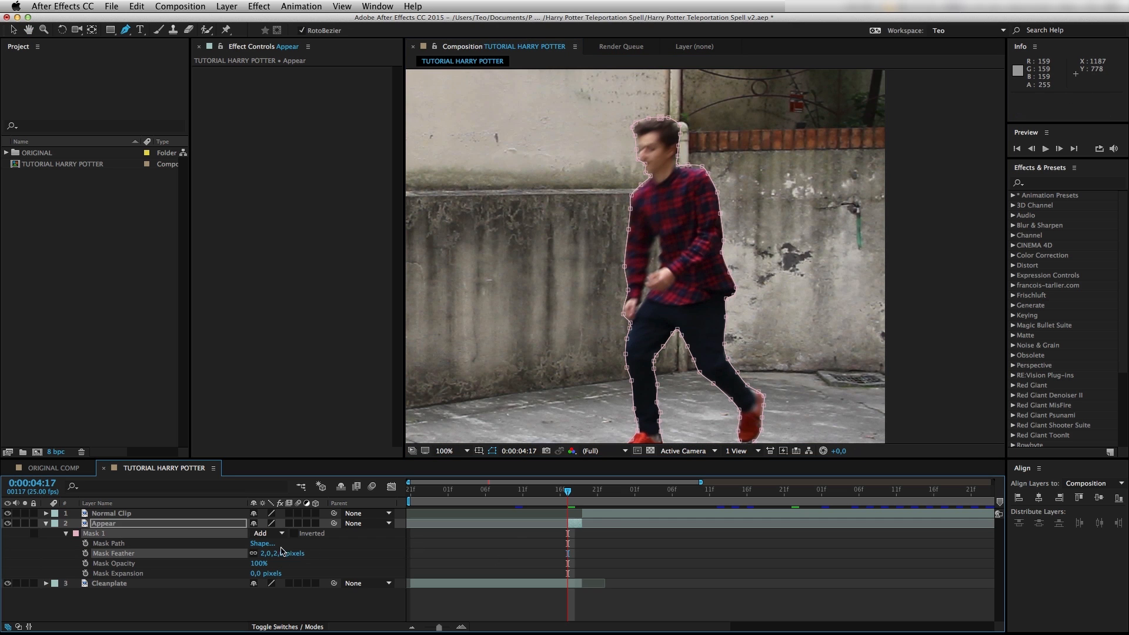
# Step: Enable Mask Path keyframing for Mask 1 at 0:00:04:17 and set the mask mode to None
pyautogui.click(85, 543)
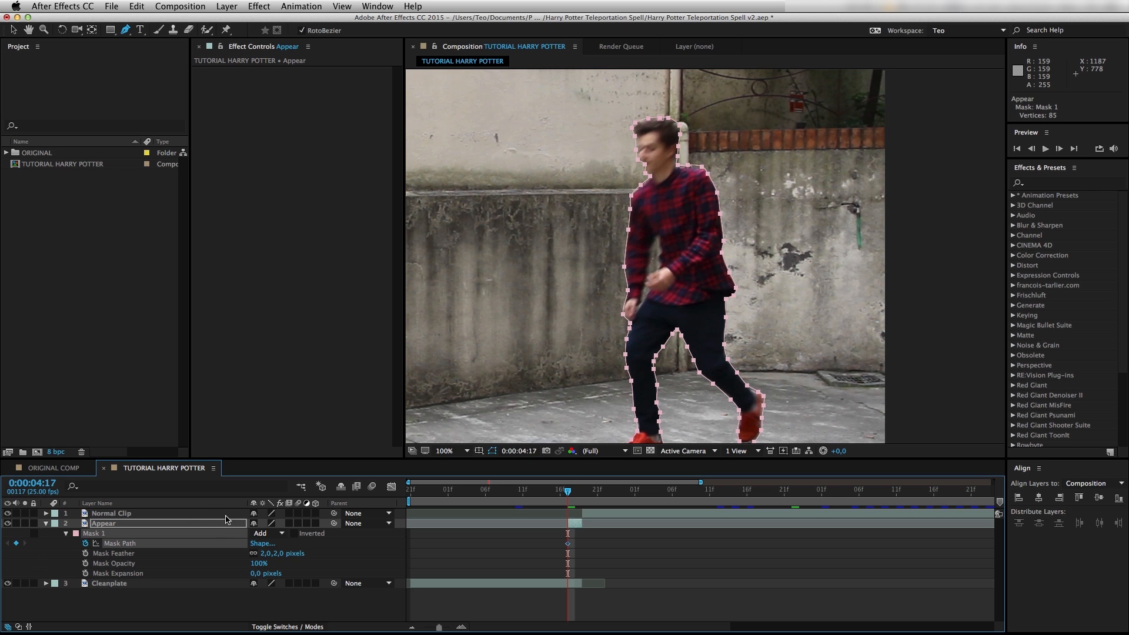
pyautogui.click(265, 533)
pyautogui.click(265, 541)
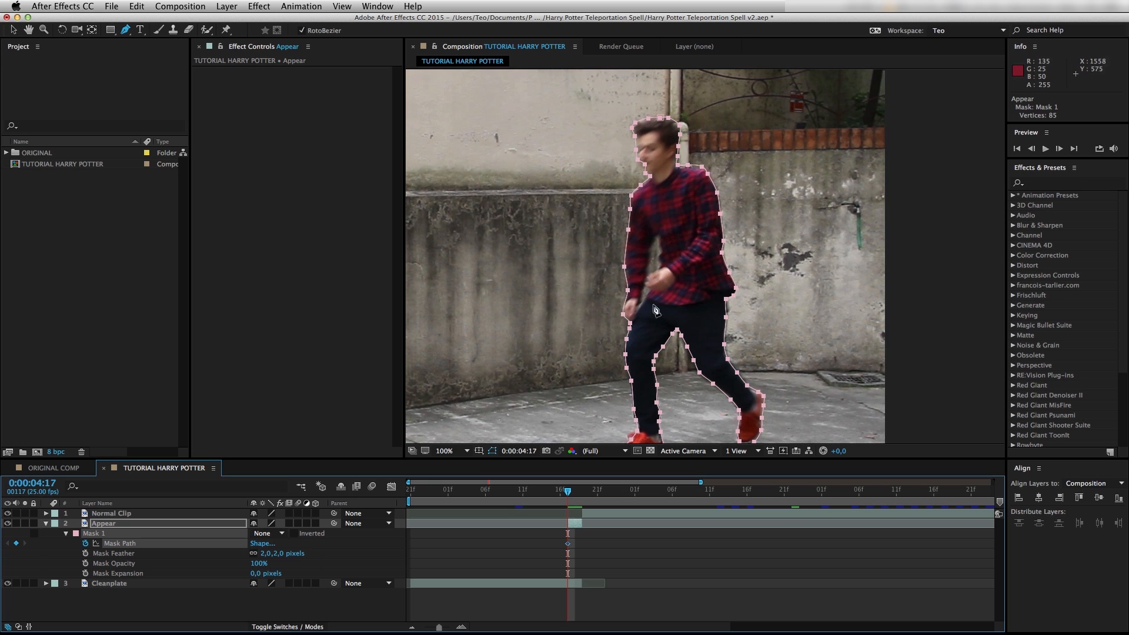
# Step: Advance to 0:00:04:18 and reshape Mask 1 point by point to fit the figure's new pose
pyautogui.press('pagedown')
pyautogui.press('v')
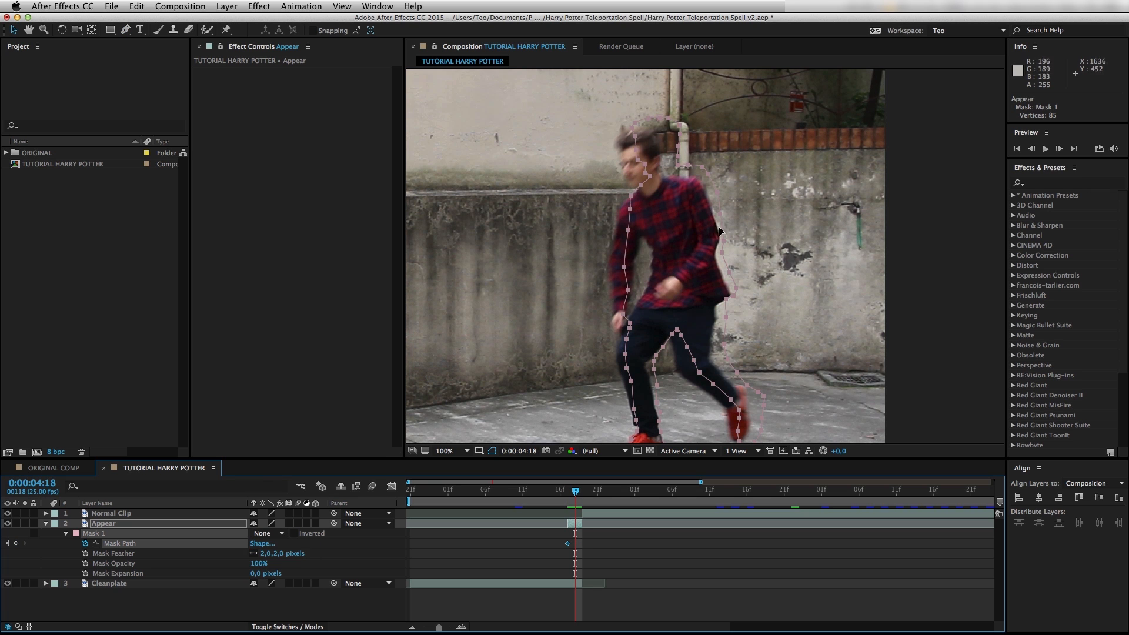
pyautogui.doubleClick(647, 171)
pyautogui.moveTo(696, 203); pyautogui.dragTo(682, 214)
pyautogui.press('Return')
pyautogui.press('.')
pyautogui.moveTo(698, 152); pyautogui.dragTo(717, 153)
pyautogui.moveTo(707, 270); pyautogui.dragTo(724, 265)
pyautogui.moveTo(730, 356); pyautogui.dragTo(686, 131)
pyautogui.moveTo(720, 323); pyautogui.dragTo(708, 300)
pyautogui.doubleClick(660, 246)
pyautogui.moveTo(600, 165); pyautogui.dragTo(700, 135)
pyautogui.moveTo(608, 258); pyautogui.dragTo(625, 254)
pyautogui.moveTo(617, 174); pyautogui.dragTo(602, 174)
pyautogui.moveTo(680, 262); pyautogui.dragTo(685, 322)
pyautogui.moveTo(686, 267); pyautogui.dragTo(674, 267)
pyautogui.moveTo(678, 236); pyautogui.dragTo(668, 240)
pyautogui.moveTo(705, 188); pyautogui.dragTo(753, 329)
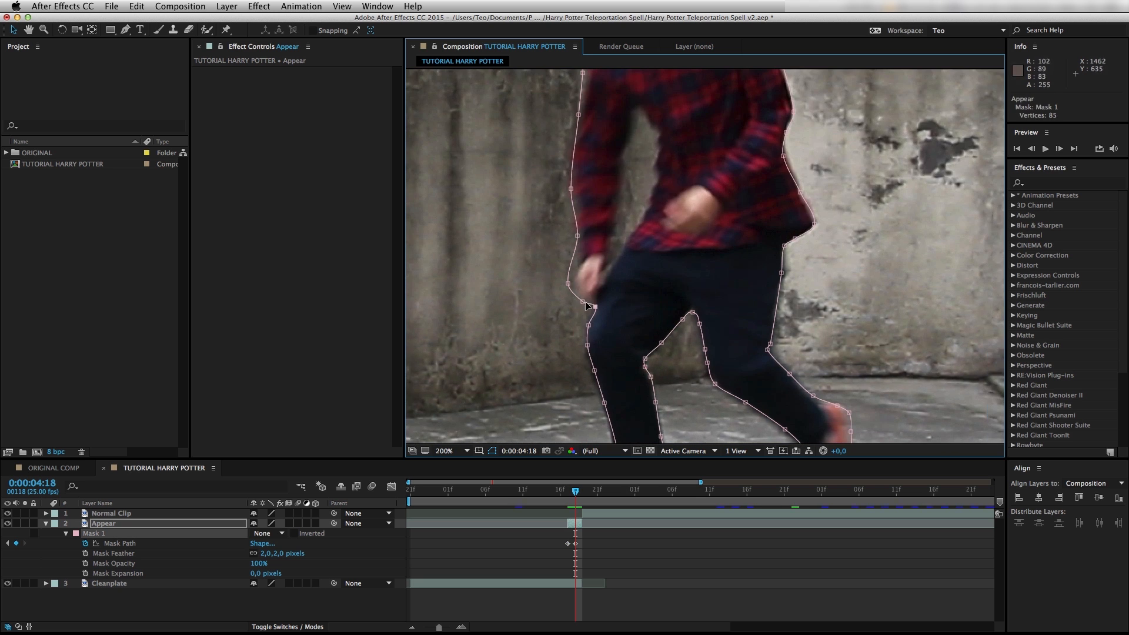
pyautogui.moveTo(747, 165); pyautogui.dragTo(712, 354)
pyautogui.moveTo(617, 235); pyautogui.dragTo(627, 242)
pyautogui.press(',')
pyautogui.moveTo(795, 377); pyautogui.dragTo(719, 277)
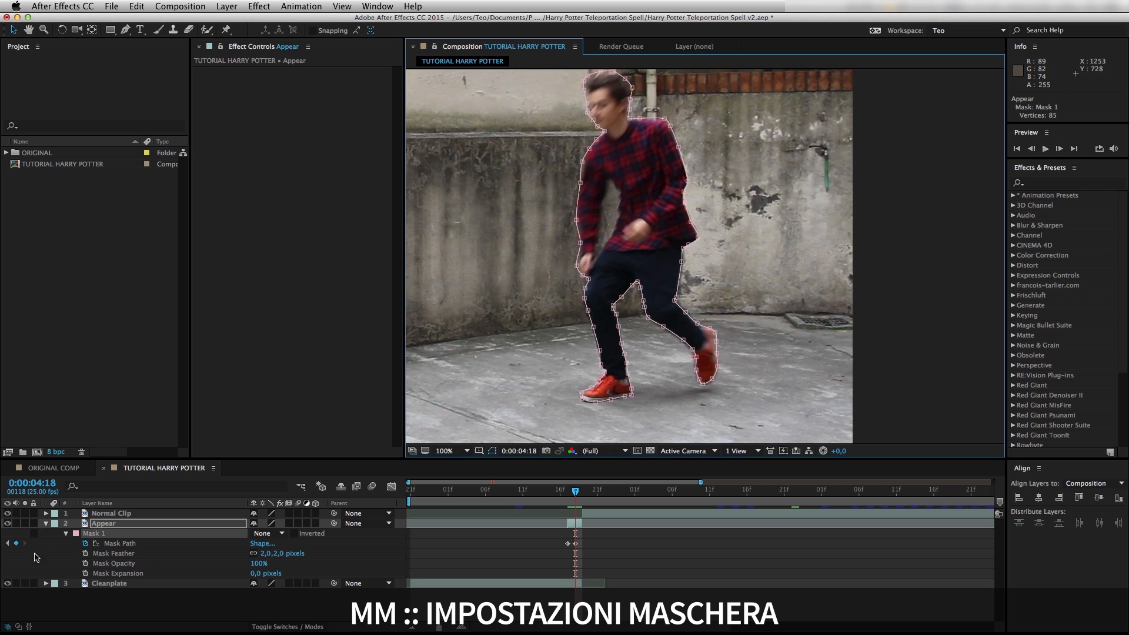
# Step: Hide the Cleanplate layer and set Mask 1's mode to Add
pyautogui.click(8, 583)
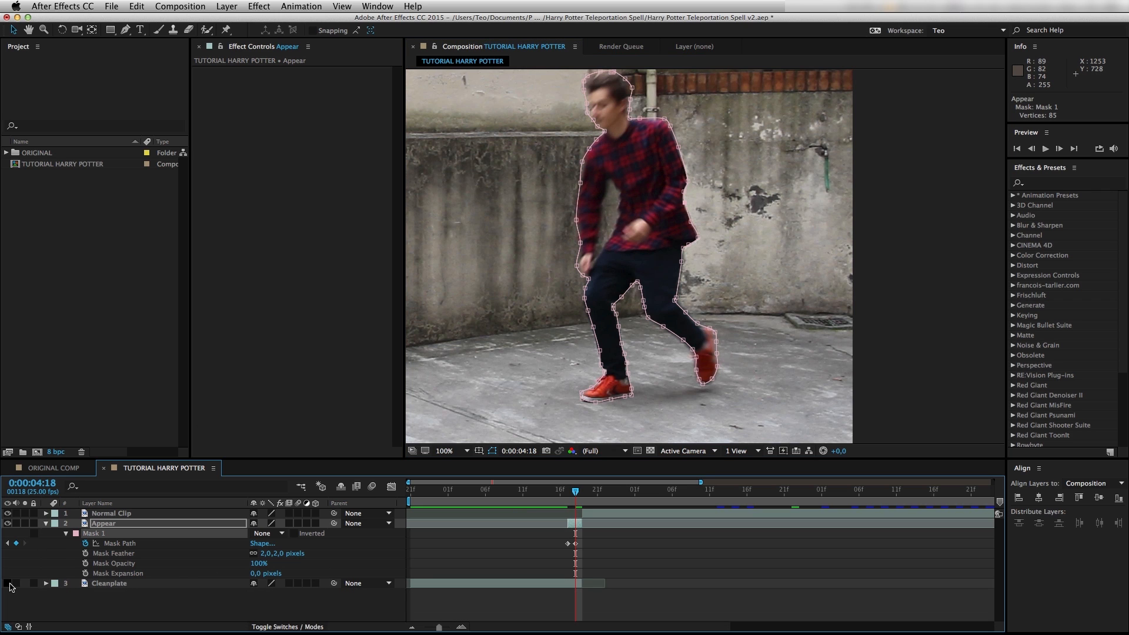
pyautogui.click(264, 533)
pyautogui.click(270, 555)
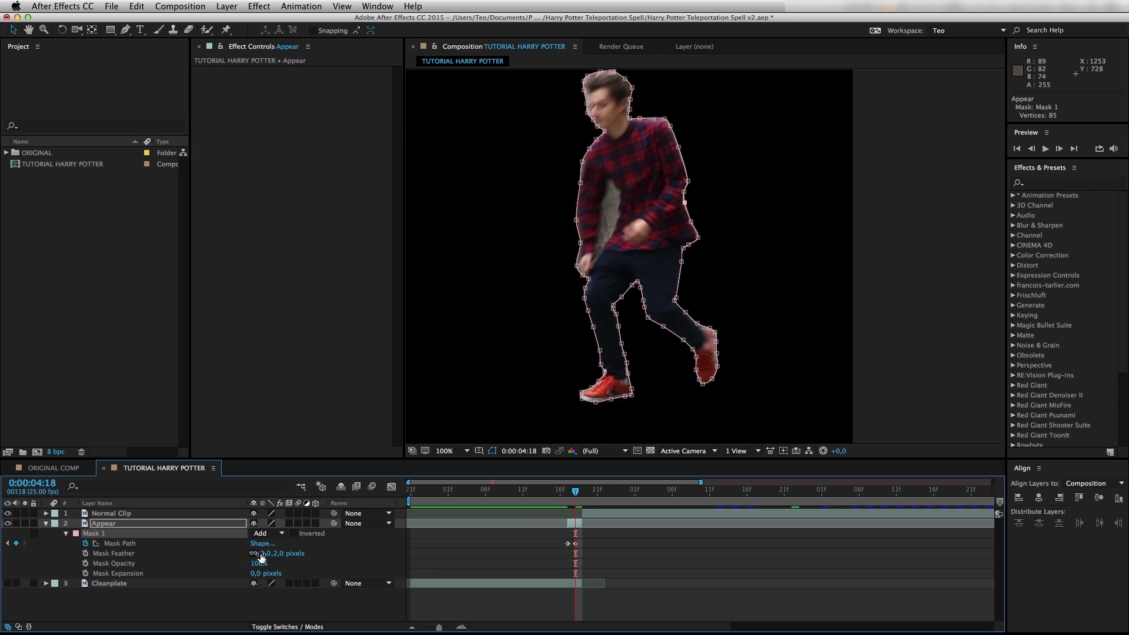
# Step: Turn on the transparency grid and go back to 0:00:04:17 to view the cut-out figure in the full frame
pyautogui.click(563, 609)
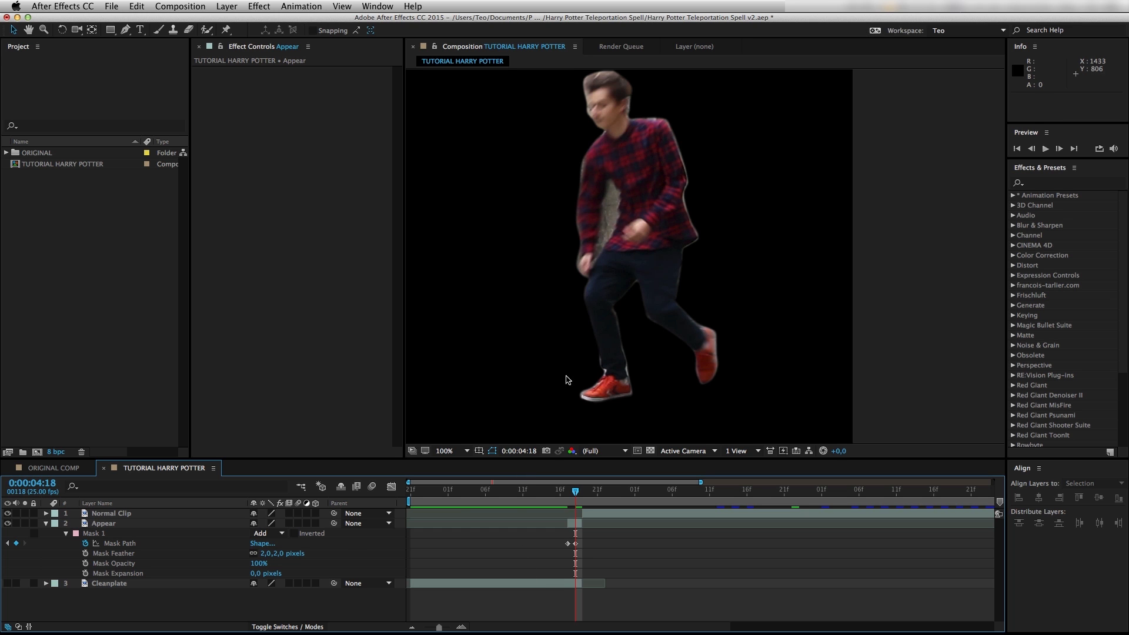
pyautogui.click(649, 450)
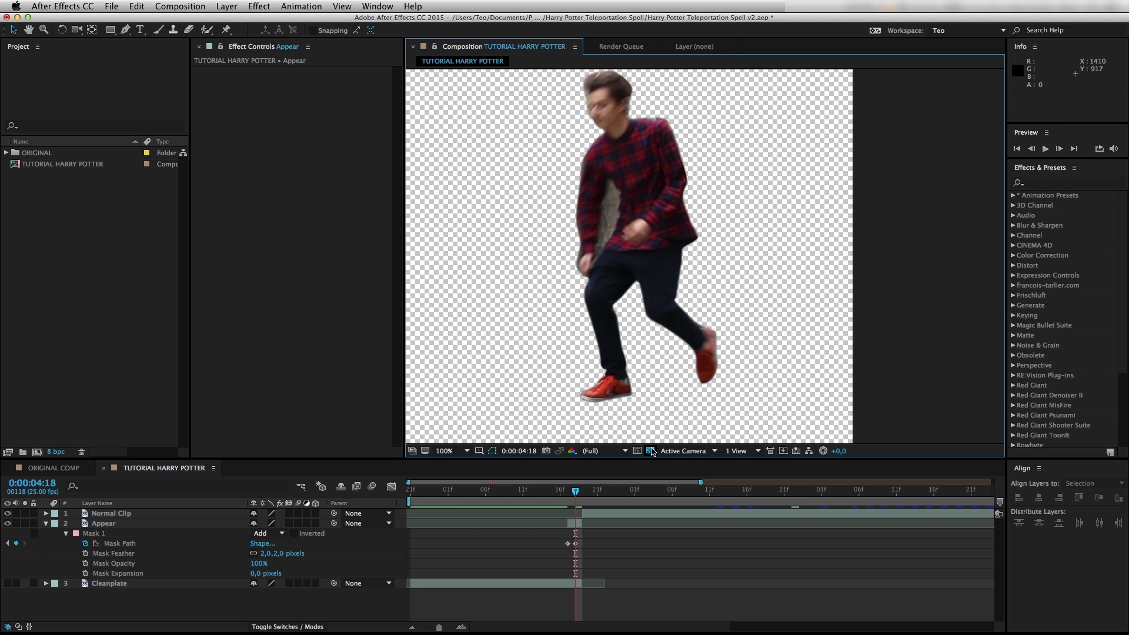
pyautogui.click(569, 491)
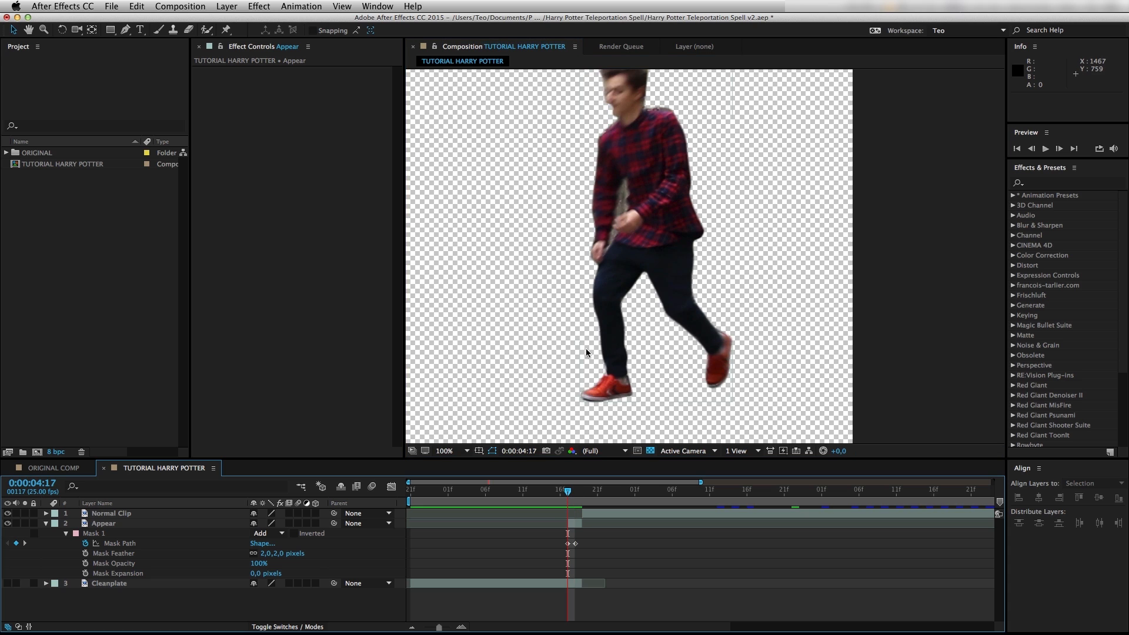
pyautogui.scroll(-1, 586, 352)
pyautogui.press('space')
pyautogui.moveTo(584, 276); pyautogui.dragTo(758, 300)
pyautogui.click(170, 468)
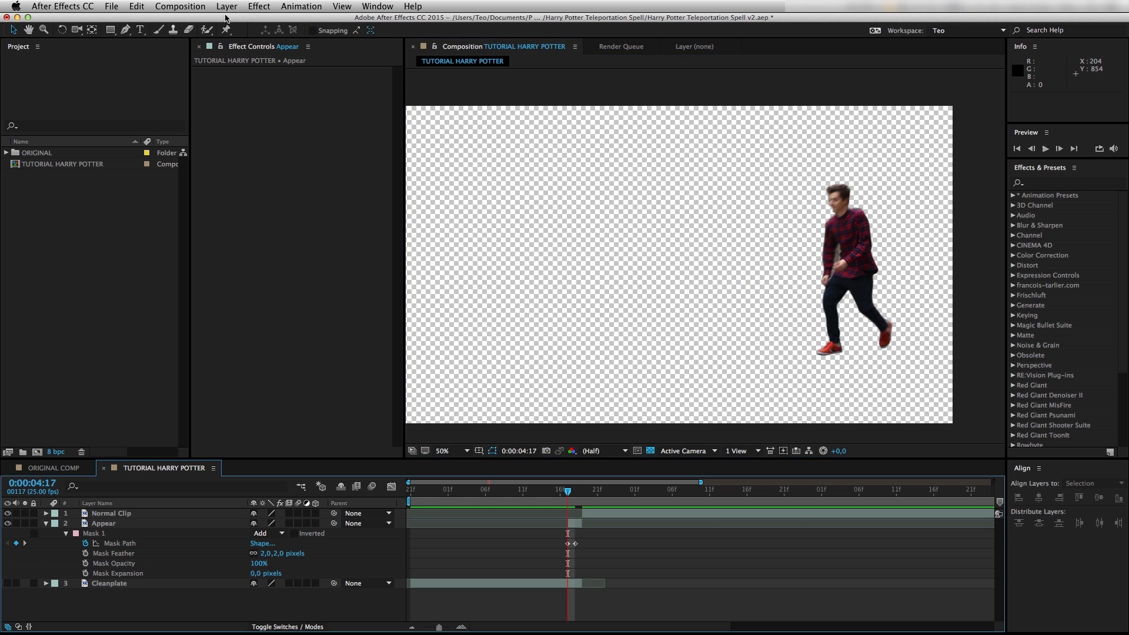
# Step: Save the current frame as a Photoshop file named STILL_01 in the STILL folder through the render queue
pyautogui.click(175, 6)
pyautogui.moveTo(203, 142)
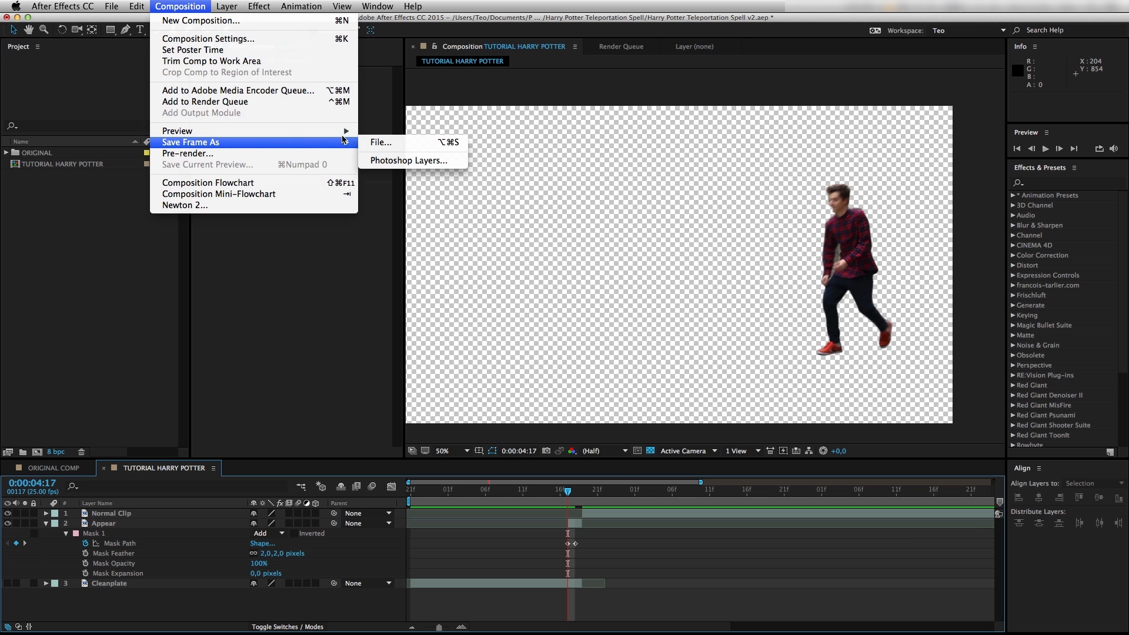
pyautogui.click(381, 142)
pyautogui.click(738, 166)
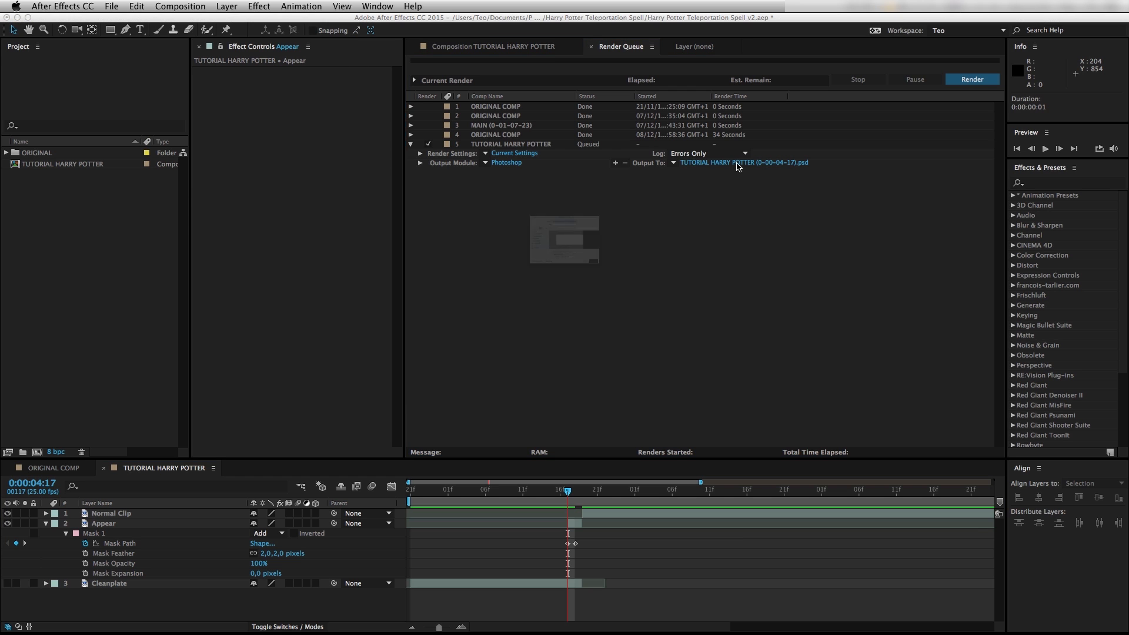
pyautogui.write('STILL_01')
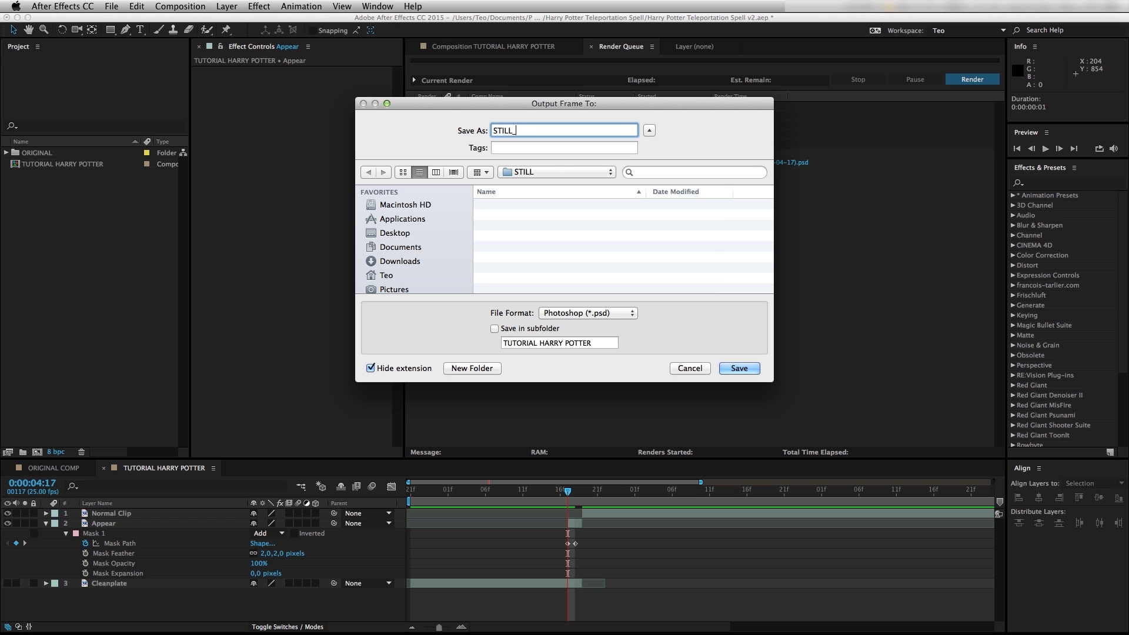
pyautogui.click(742, 369)
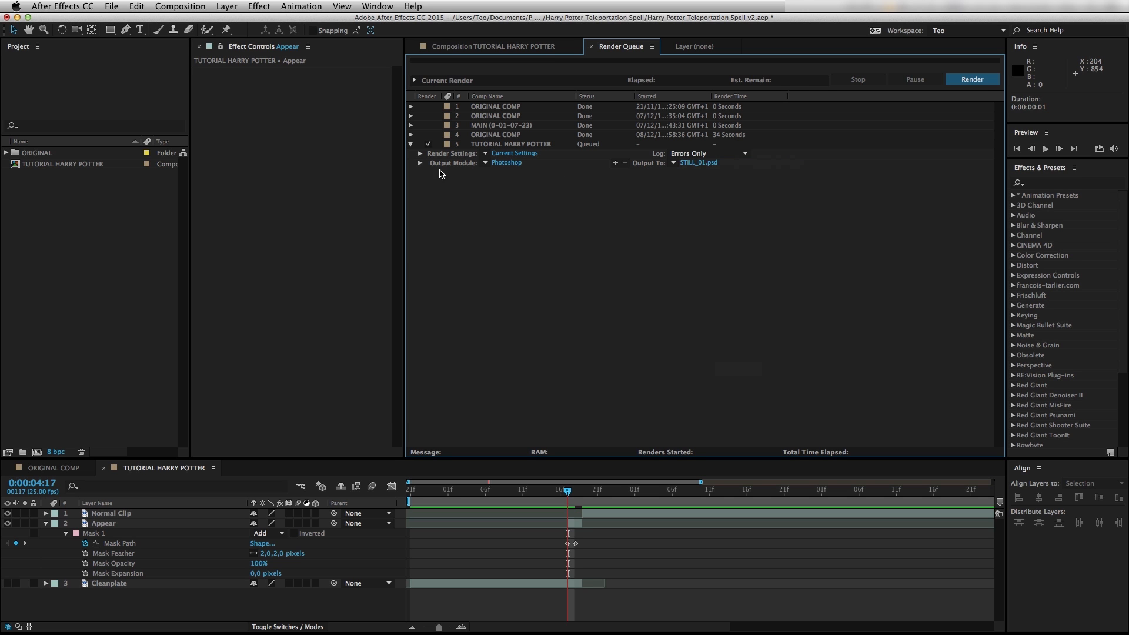
# Step: Set the STILL_01 output's post-render action to Import and render the frame
pyautogui.click(420, 164)
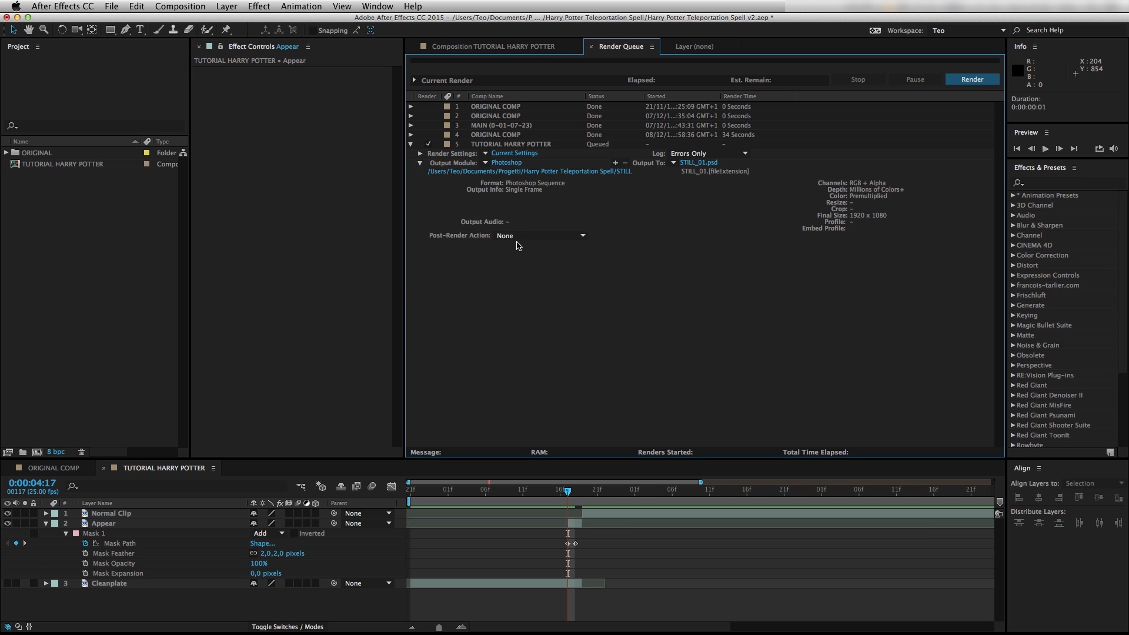
pyautogui.click(518, 238)
pyautogui.click(517, 262)
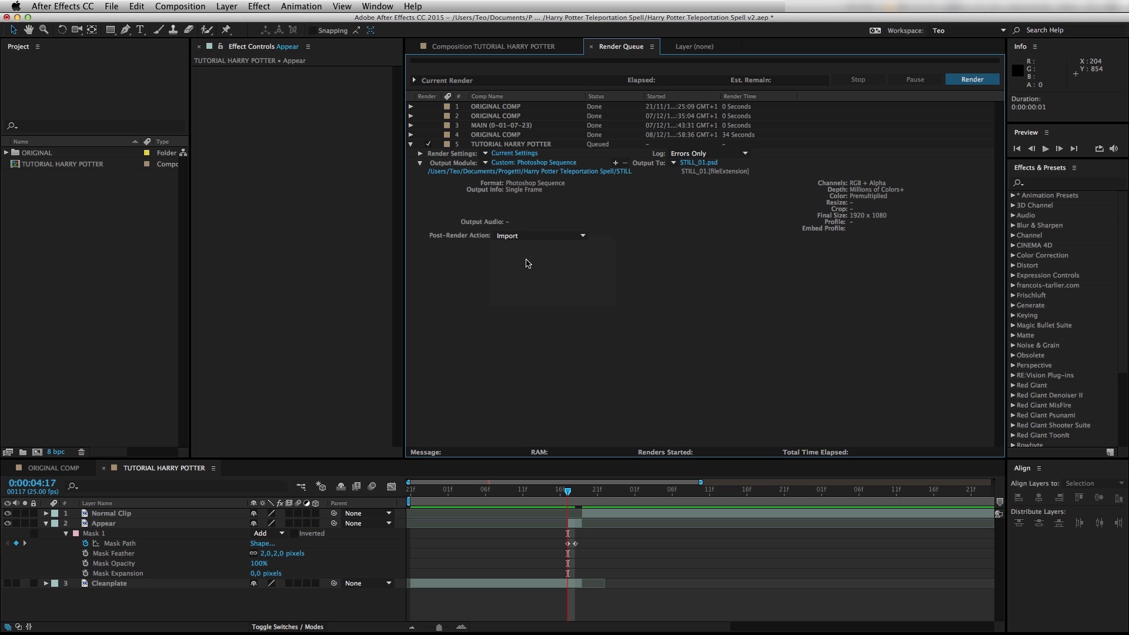
pyautogui.click(971, 80)
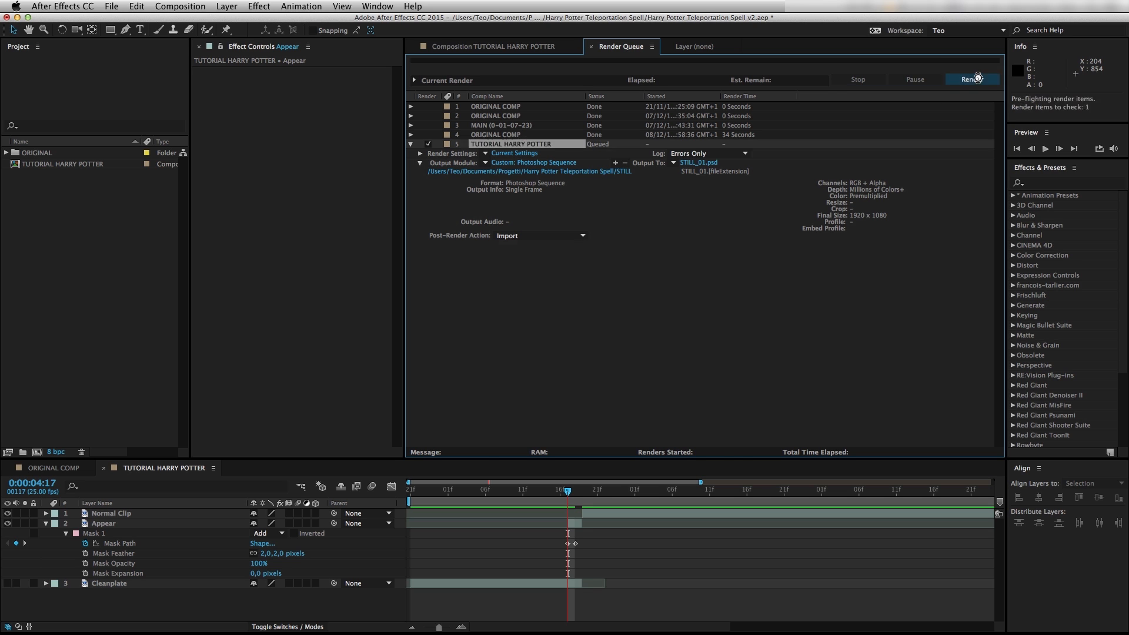
# Step: Return to the TUTORIAL HARRY POTTER composition and apply the Fast Blur effect to the Appear layer
pyautogui.click(491, 48)
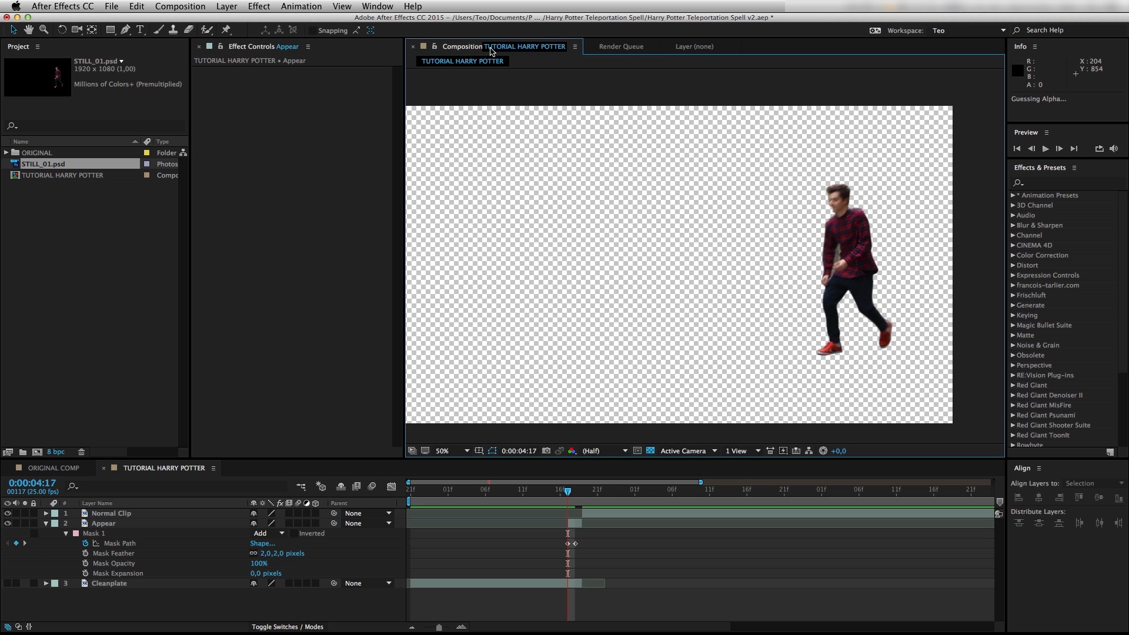
pyautogui.click(129, 524)
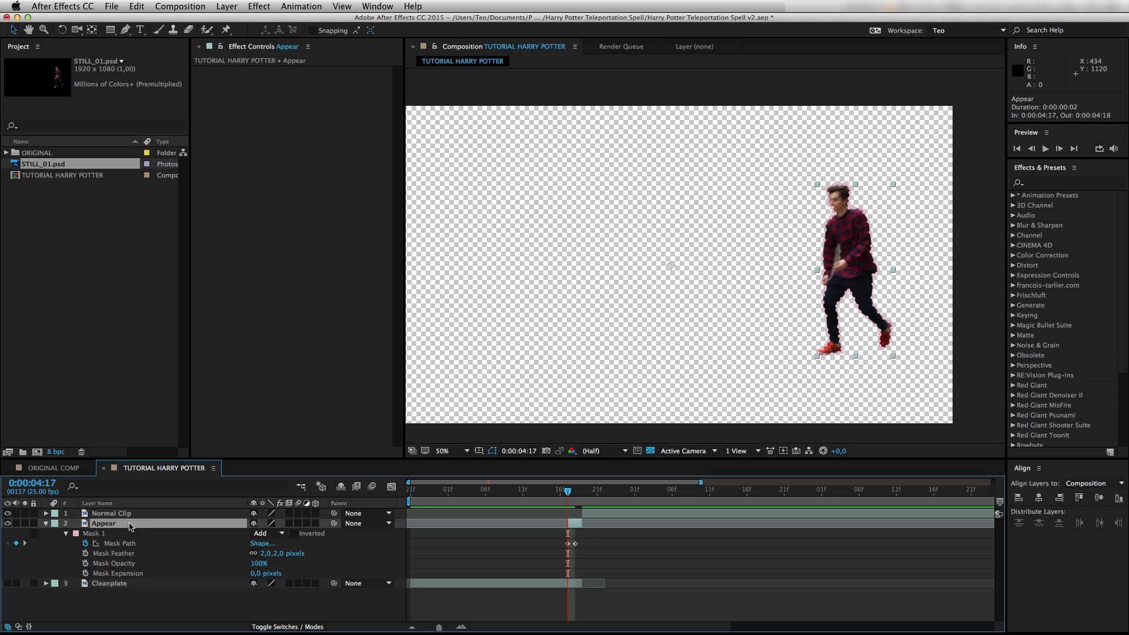
pyautogui.click(1041, 184)
pyautogui.write('fast')
pyautogui.click(1051, 306)
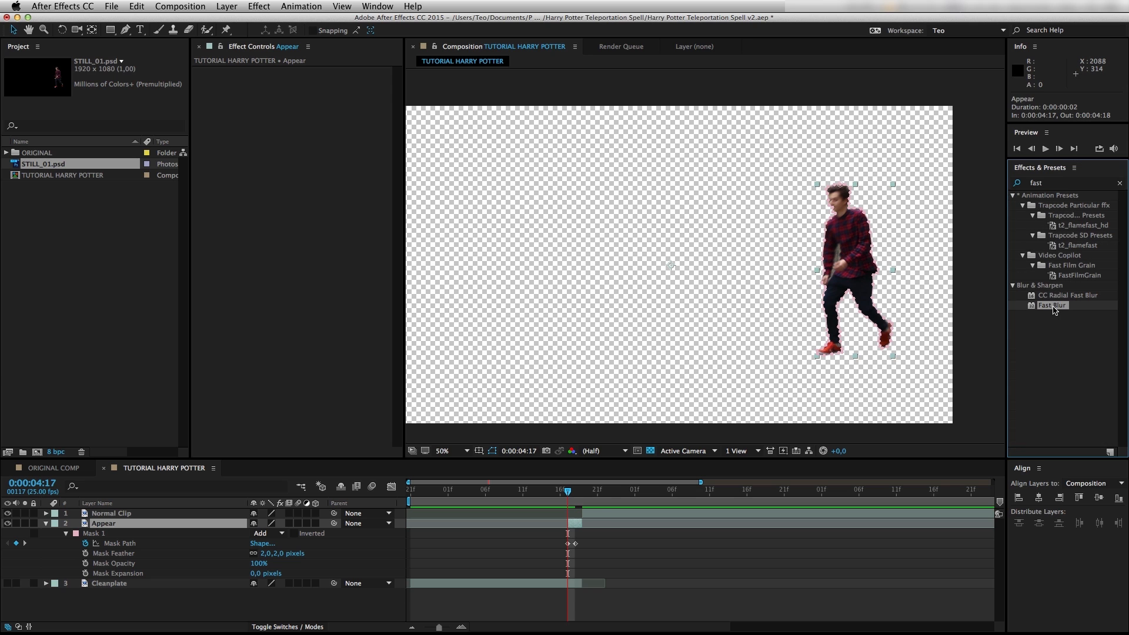
pyautogui.doubleClick(1051, 306)
# Step: Set the Fast Blur's Blurriness to 20 and its Blur Dimensions to Vertical
pyautogui.click(313, 82)
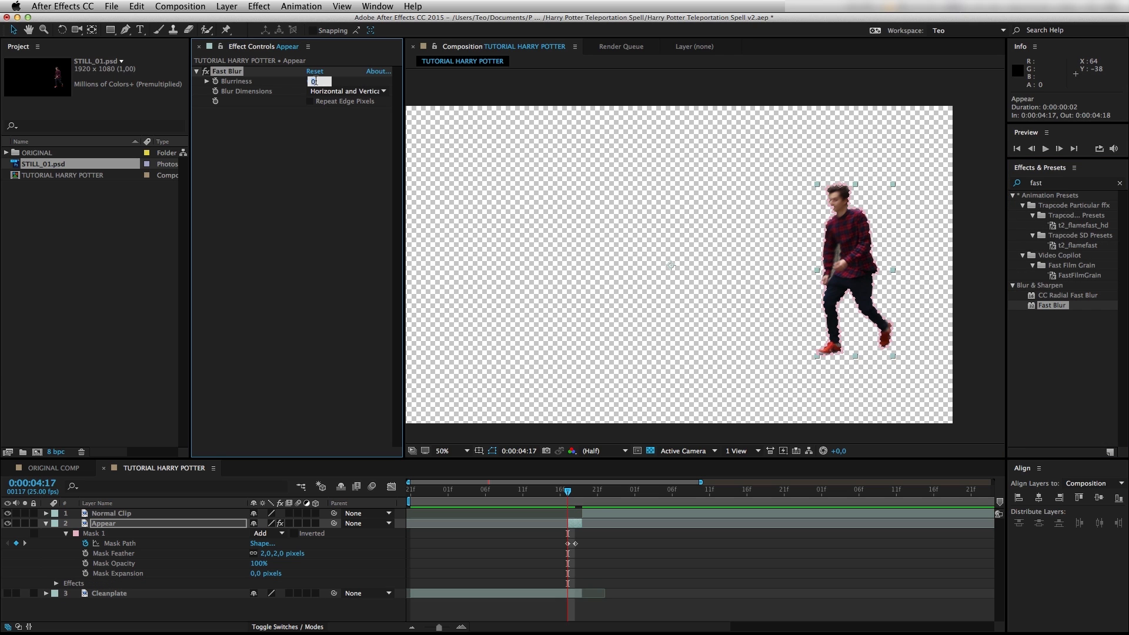
pyautogui.write('20')
pyautogui.press('Return')
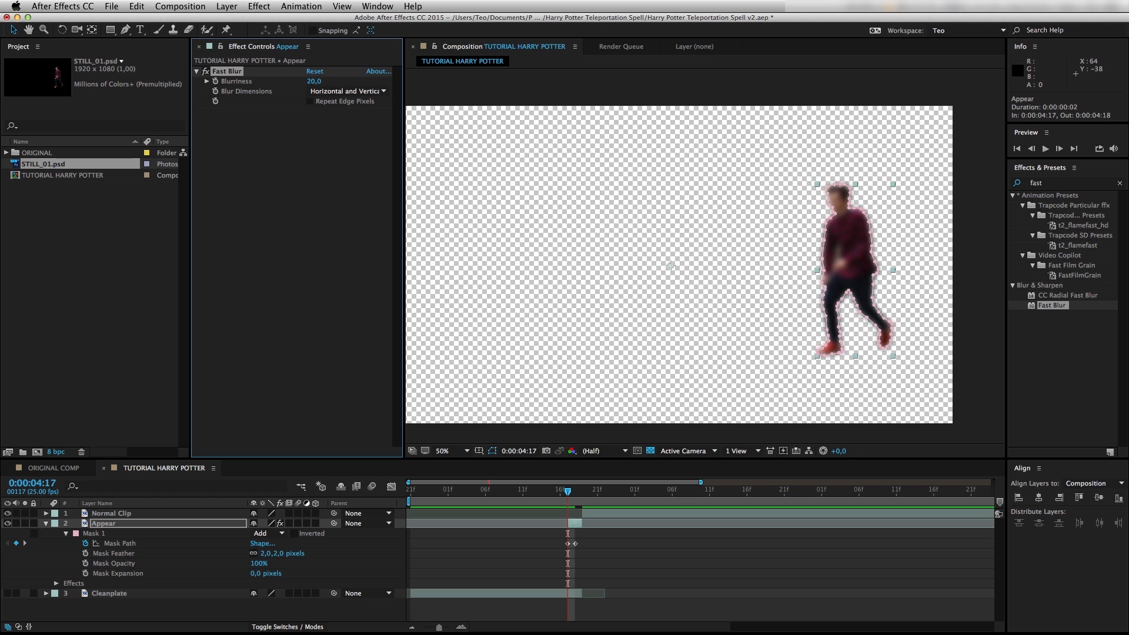
pyautogui.click(351, 93)
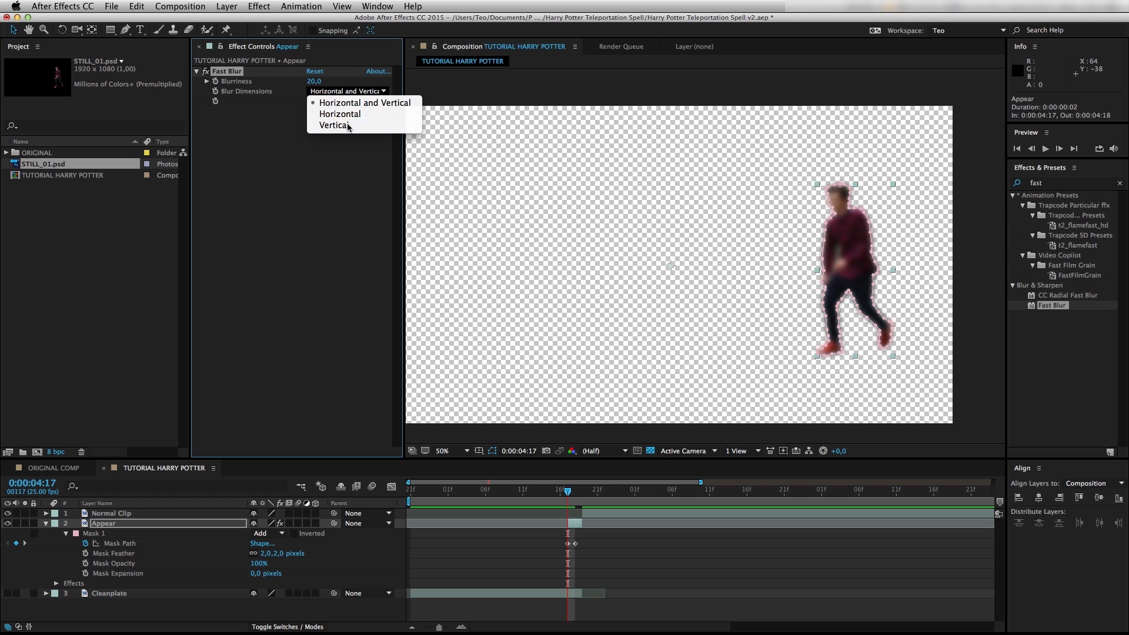
pyautogui.click(349, 127)
# Step: Show the Cleanplate layer again and check the blurred appearance frame by frame up to 0:00:05:01
pyautogui.click(8, 593)
pyautogui.click(569, 506)
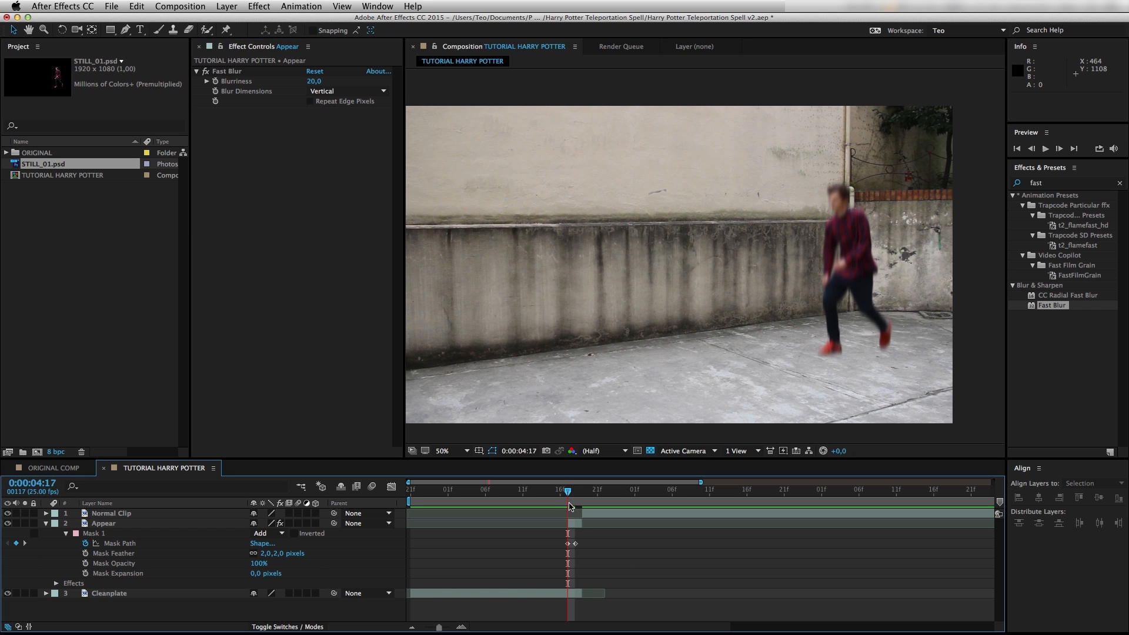
pyautogui.moveTo(568, 494)
pyautogui.mouseDown()
pyautogui.moveTo(599, 494)
pyautogui.moveTo(575, 493)
pyautogui.mouseUp()
pyautogui.press('pageup')
pyautogui.press('pagedown')
pyautogui.press('pageup')
pyautogui.press('pagedown')
pyautogui.press('pagedown')
pyautogui.press('pagedown')
pyautogui.press('pagedown')
pyautogui.press('pagedown')
pyautogui.press('pagedown')
pyautogui.press('pagedown')
pyautogui.press('pagedown')
pyautogui.press('pagedown')
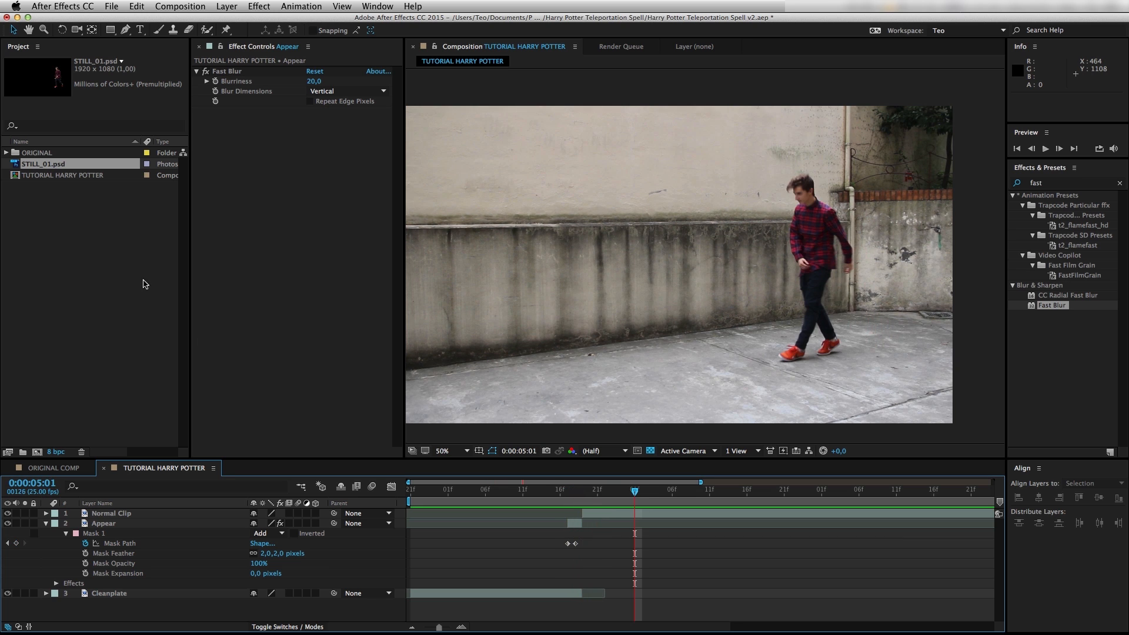
# Step: Add STILL_01.psd to the composition as the top layer, above Normal Clip, and go to 0:00:03:21
pyautogui.moveTo(46, 169); pyautogui.dragTo(113, 513)
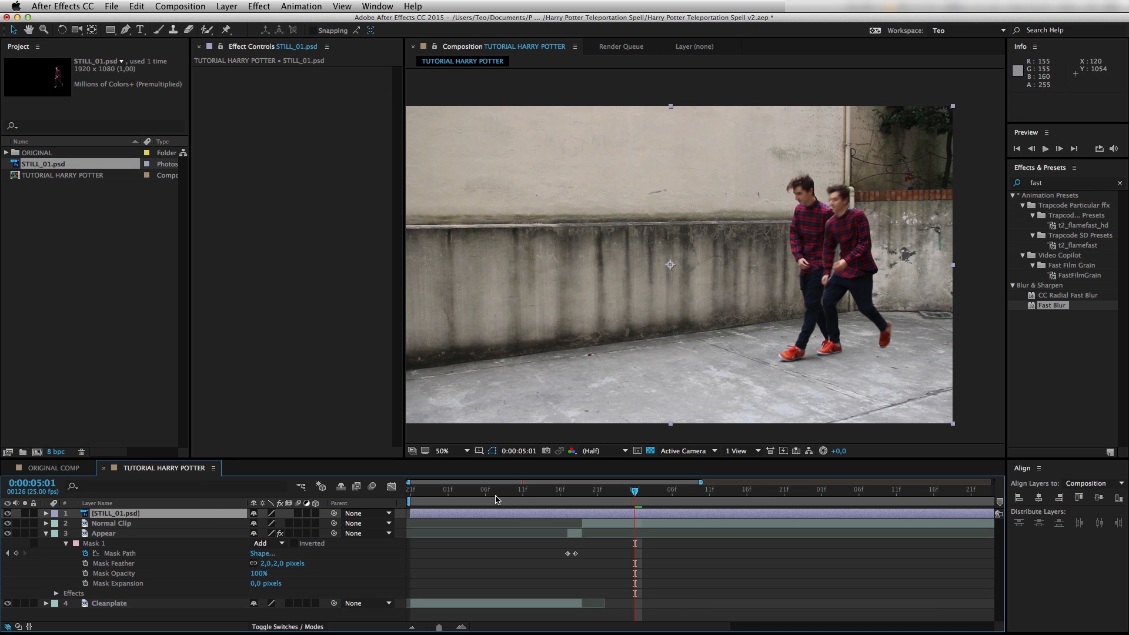
pyautogui.moveTo(496, 496); pyautogui.dragTo(398, 502)
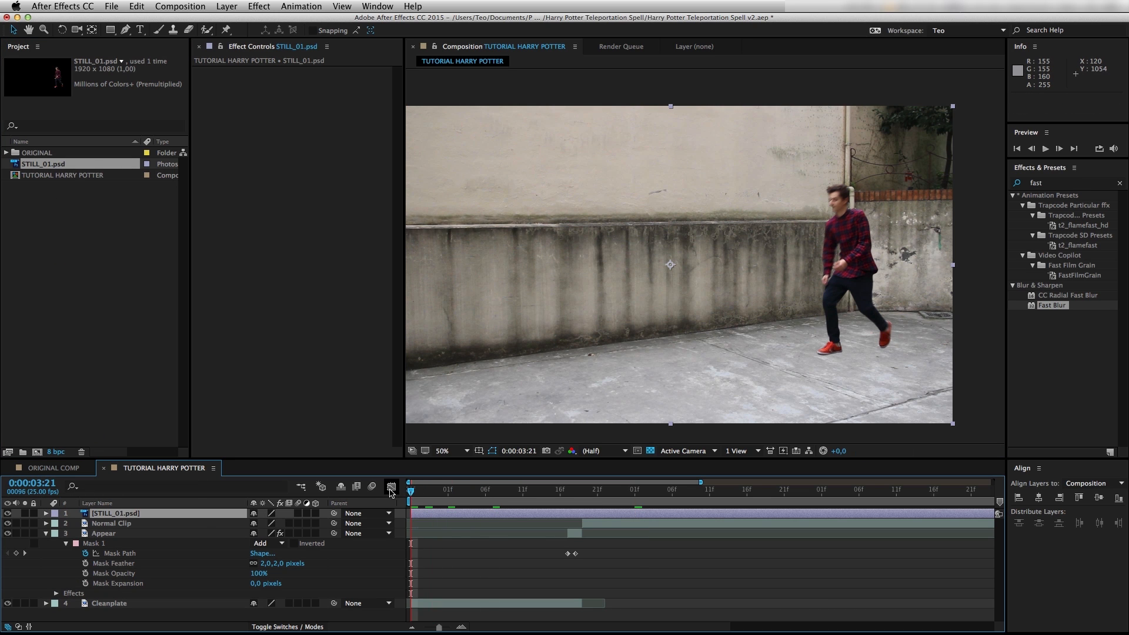
# Step: Trim the end of the STILL_01.psd layer at 0:00:04:03, leaving it seven frames long, and preview it
pyautogui.moveTo(440, 626); pyautogui.dragTo(448, 626)
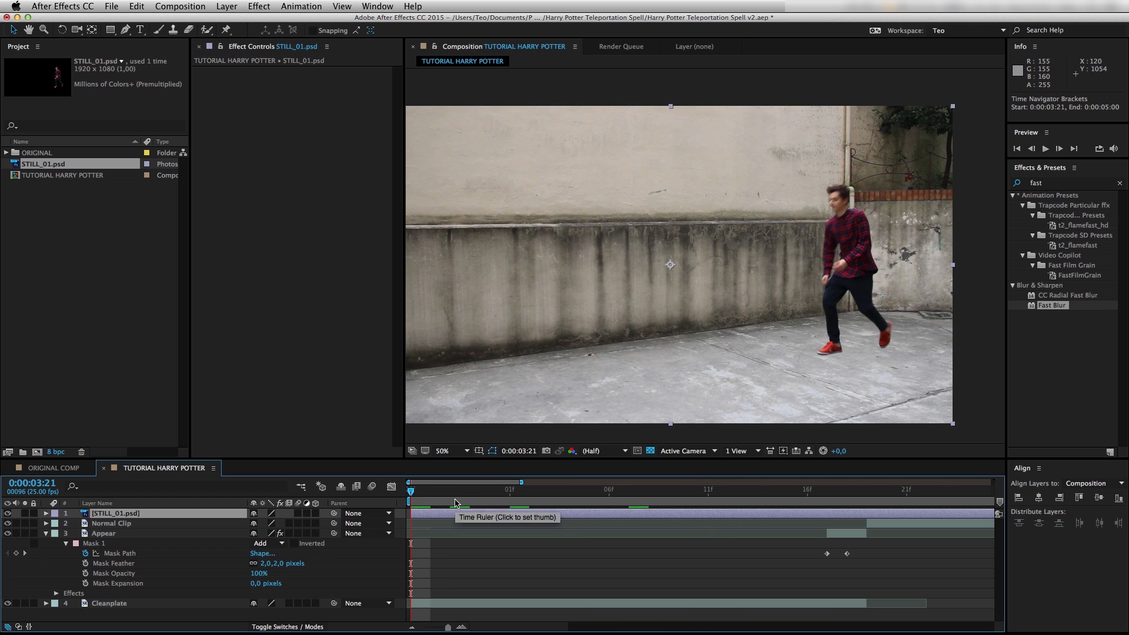
pyautogui.press('pagedown')
pyautogui.press('pagedown')
pyautogui.press('pagedown')
pyautogui.press('pagedown')
pyautogui.press('pagedown')
pyautogui.press('pagedown')
pyautogui.press('pagedown')
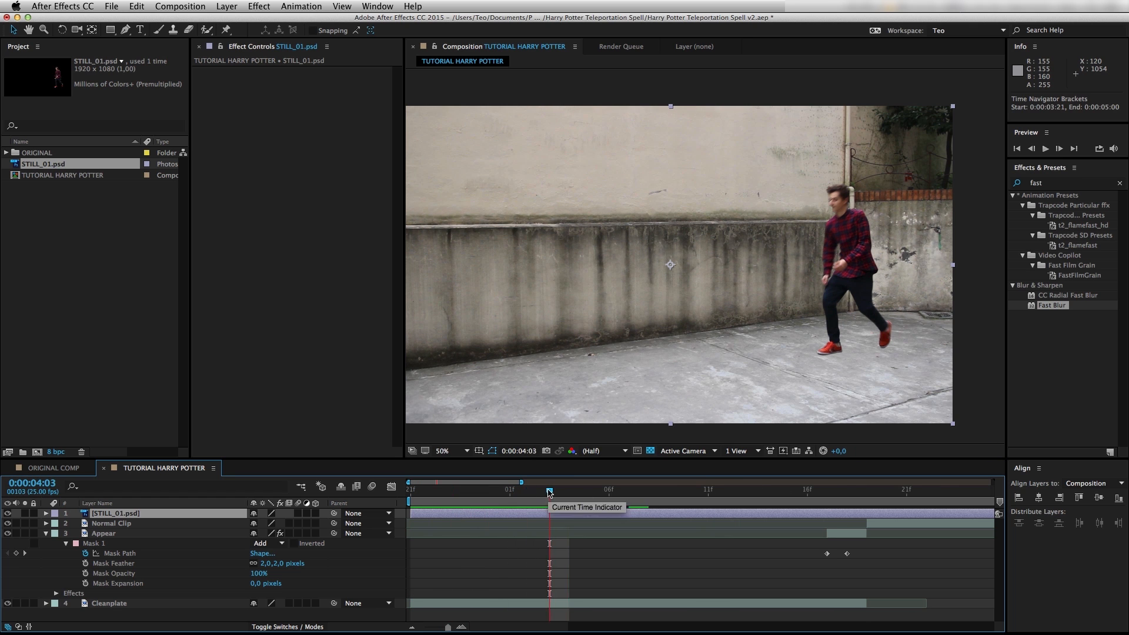
pyautogui.hotkey('alt', ']')
pyautogui.press('space')
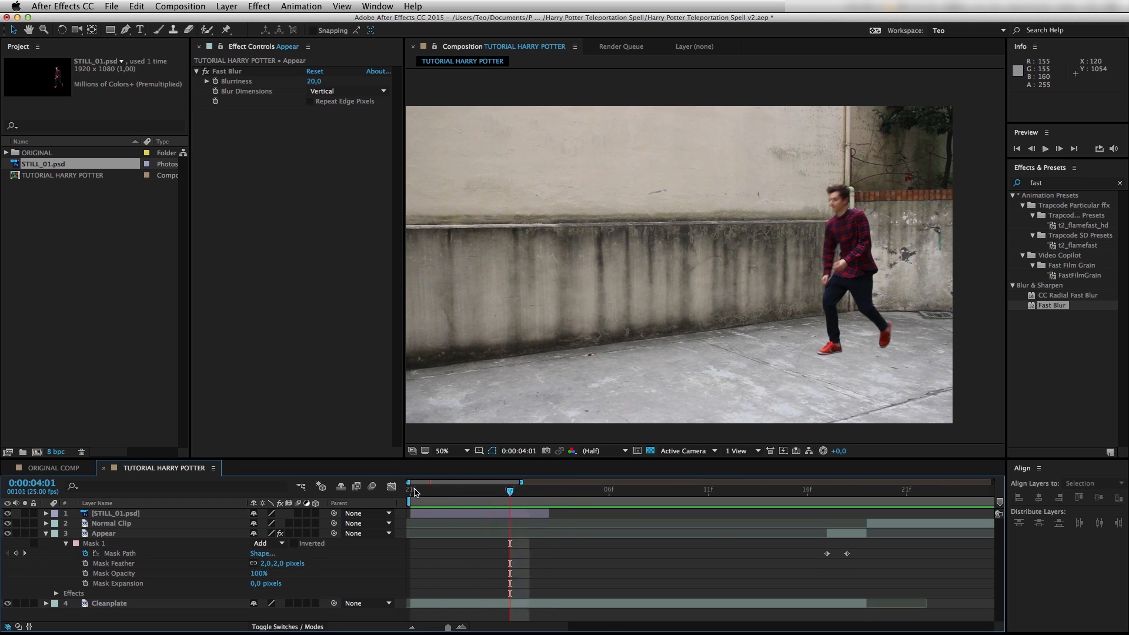
# Step: Slide the STILL_01.psd layer to run from 0:00:04:11 to 0:00:04:17, overlapping the start of Appear, and go to its first frame
pyautogui.click(437, 515)
pyautogui.moveTo(432, 516); pyautogui.dragTo(829, 492)
pyautogui.click(827, 492)
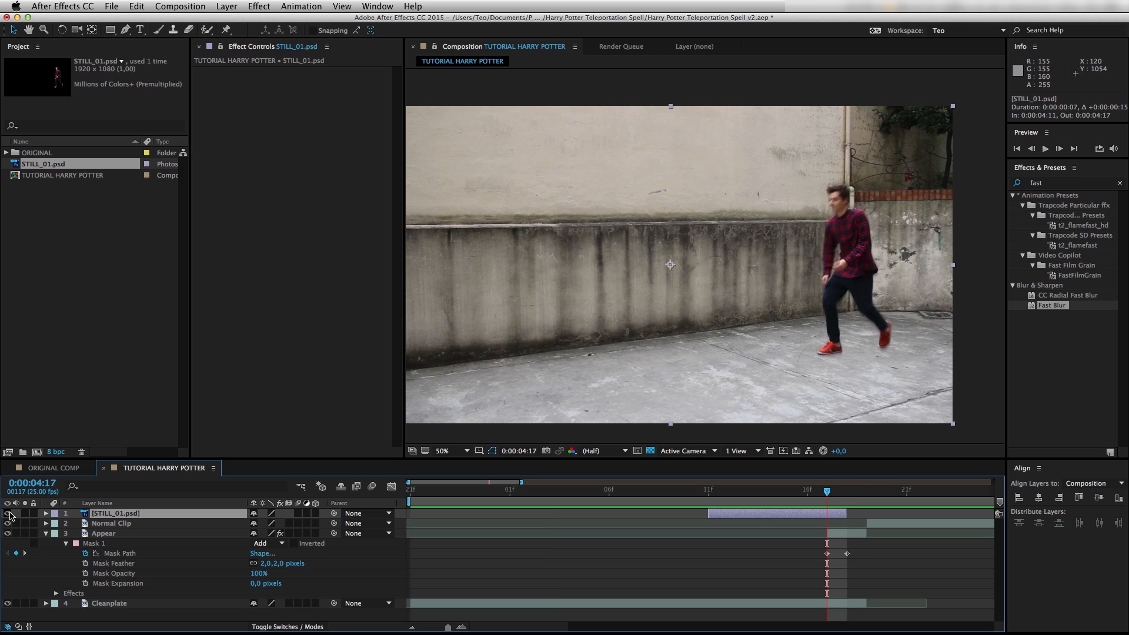
pyautogui.click(709, 492)
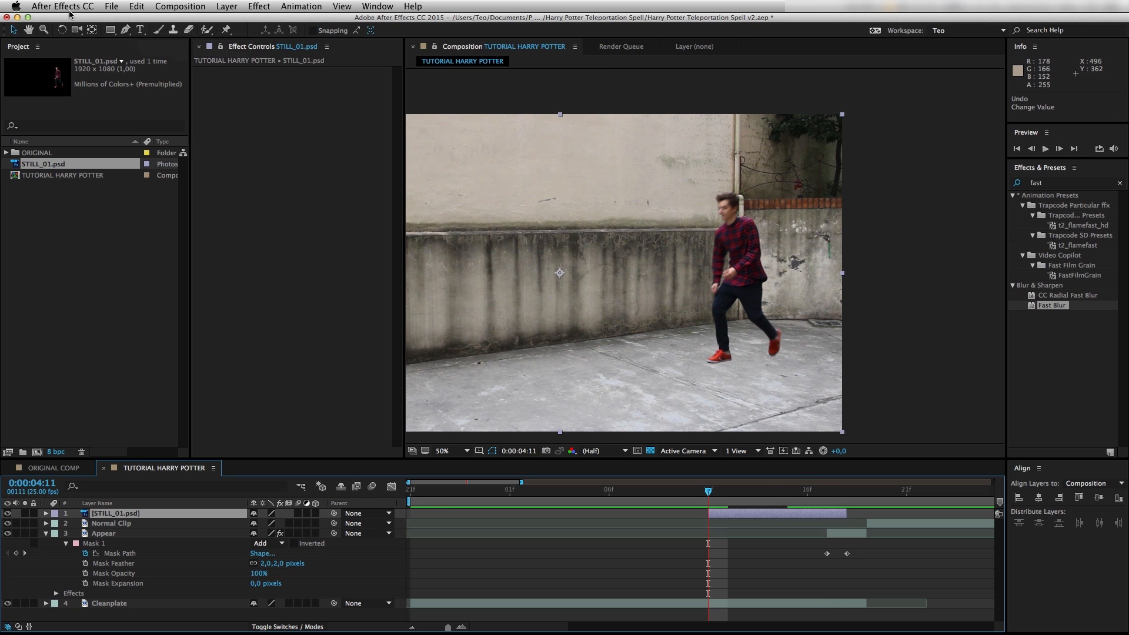
# Step: Draw a thin rectangular mask below the actor's feet on STILL_01.psd and set its mask mode to None
pyautogui.click(110, 30)
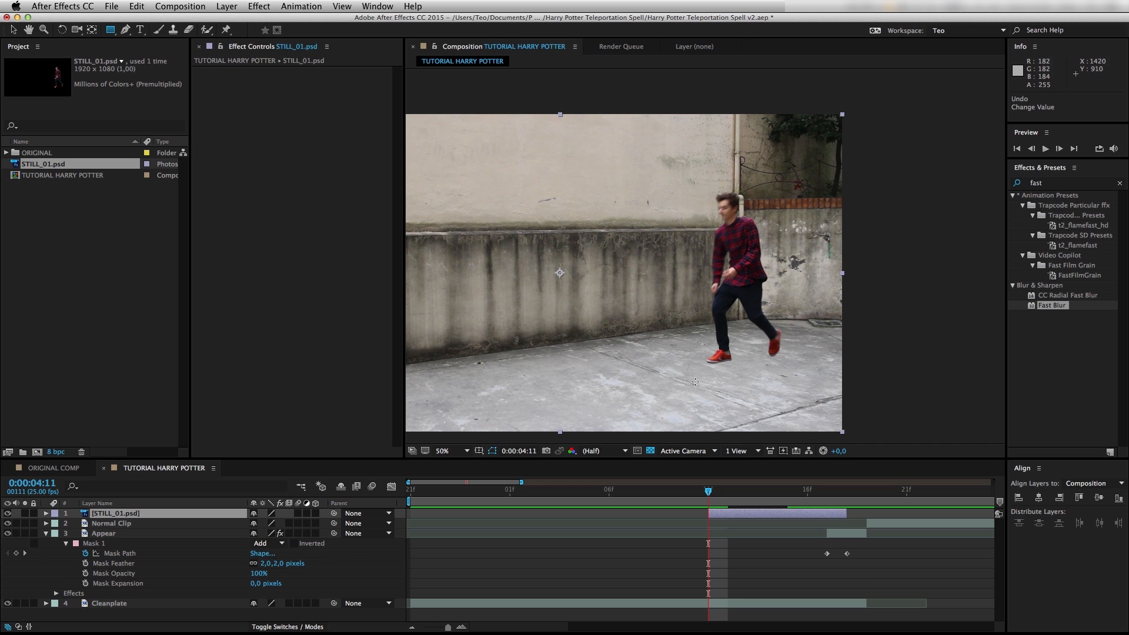
pyautogui.moveTo(695, 382); pyautogui.dragTo(789, 380)
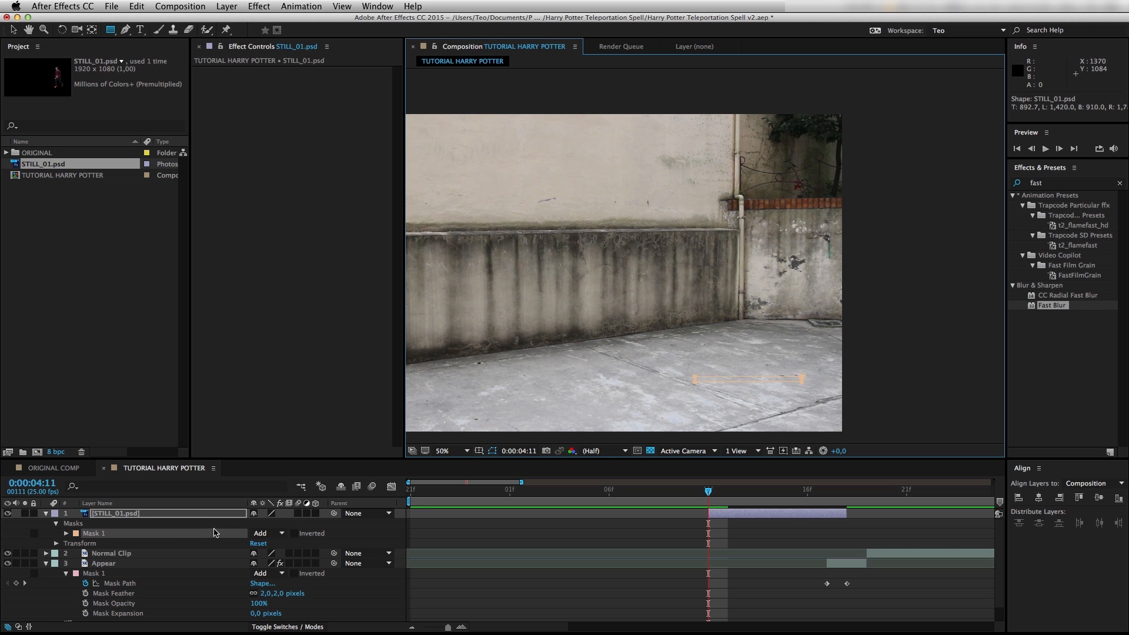
pyautogui.click(263, 532)
pyautogui.click(263, 522)
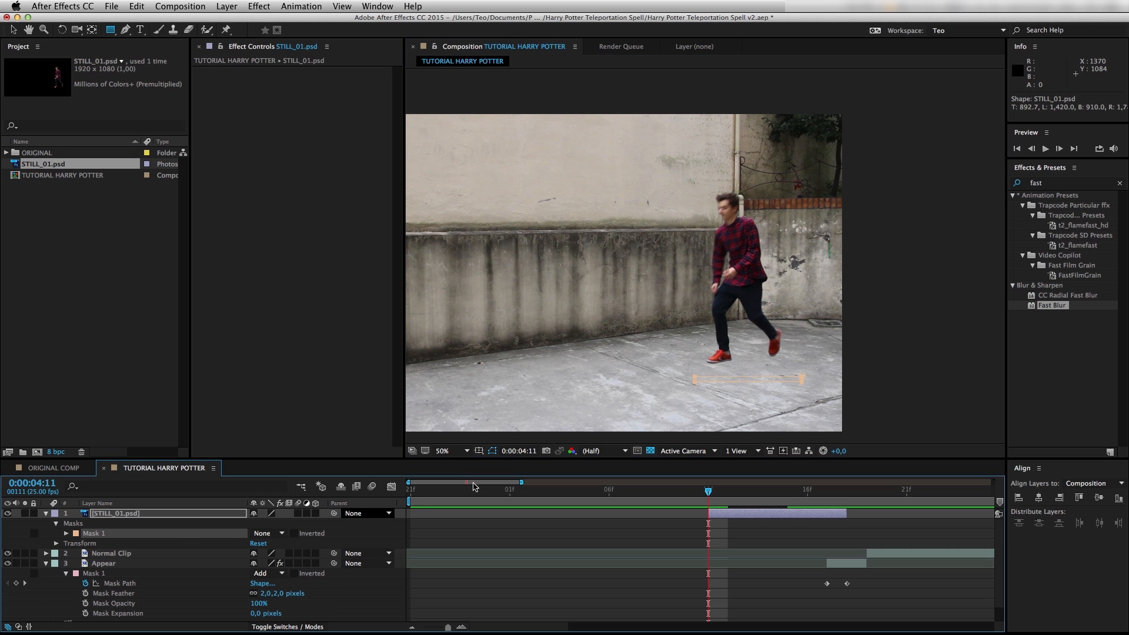
# Step: Move the mask up to just beneath the actor's shoes and start Mask Path keyframes at 0:00:04:11
pyautogui.scroll(2, 680, 390)
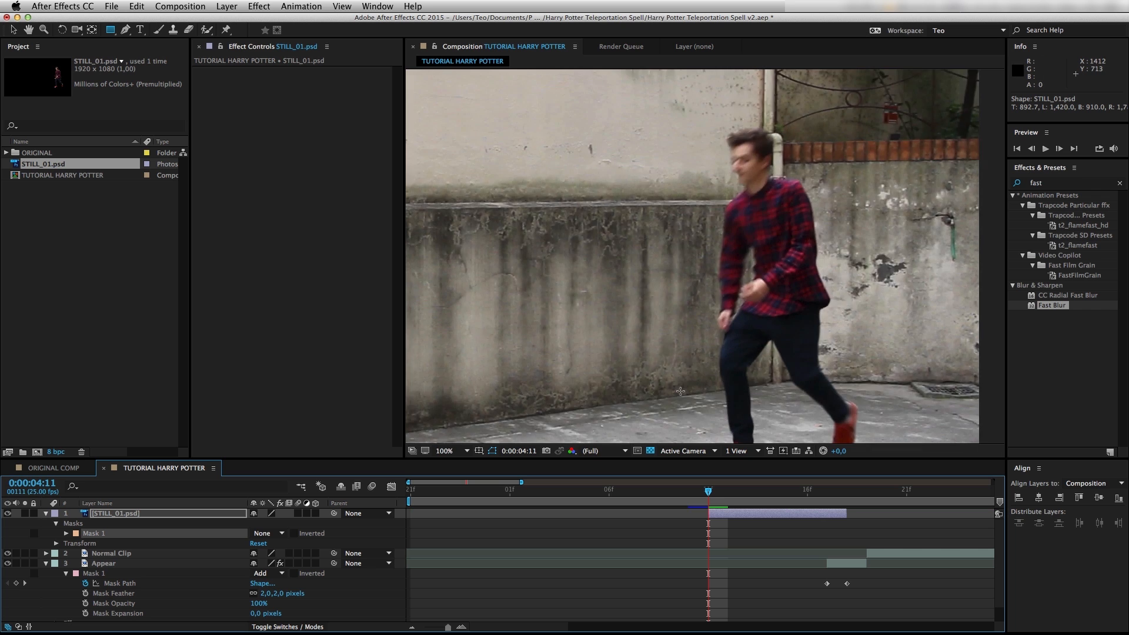
pyautogui.press('v')
pyautogui.moveTo(754, 380); pyautogui.dragTo(641, 264)
pyautogui.doubleClick(612, 389)
pyautogui.moveTo(612, 389); pyautogui.dragTo(612, 365)
pyautogui.press('Return')
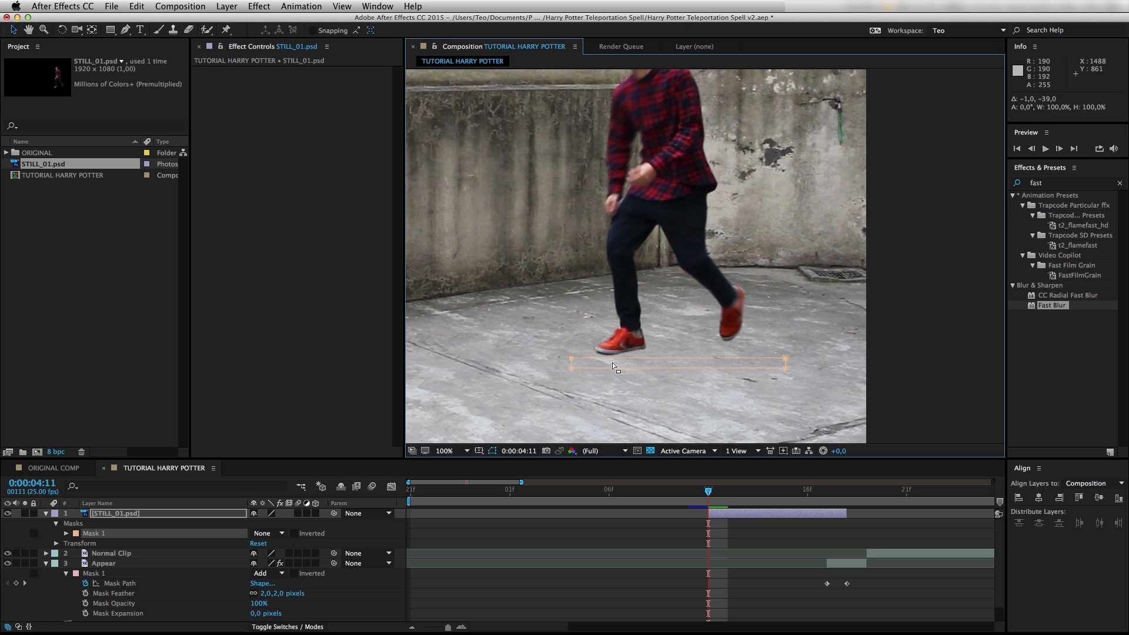
pyautogui.click(66, 535)
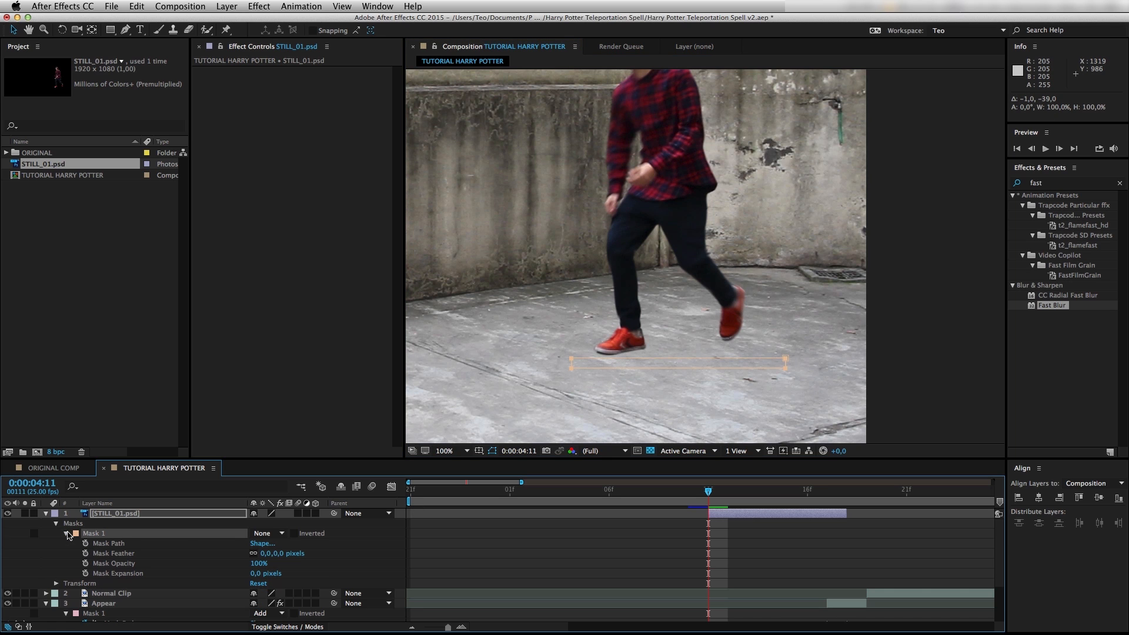
pyautogui.click(85, 543)
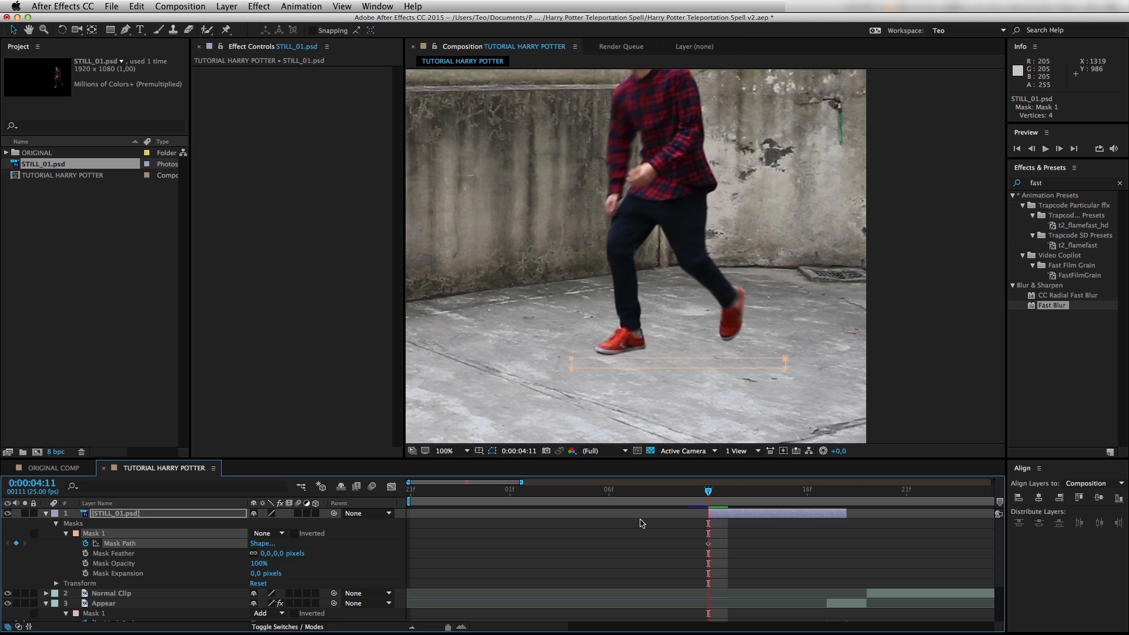
# Step: At 0:00:04:15, stretch the top edge of the mask above the actor's head to cover the whole body
pyautogui.press('pagedown')
pyautogui.press('pagedown')
pyautogui.press('pagedown')
pyautogui.press('pagedown')
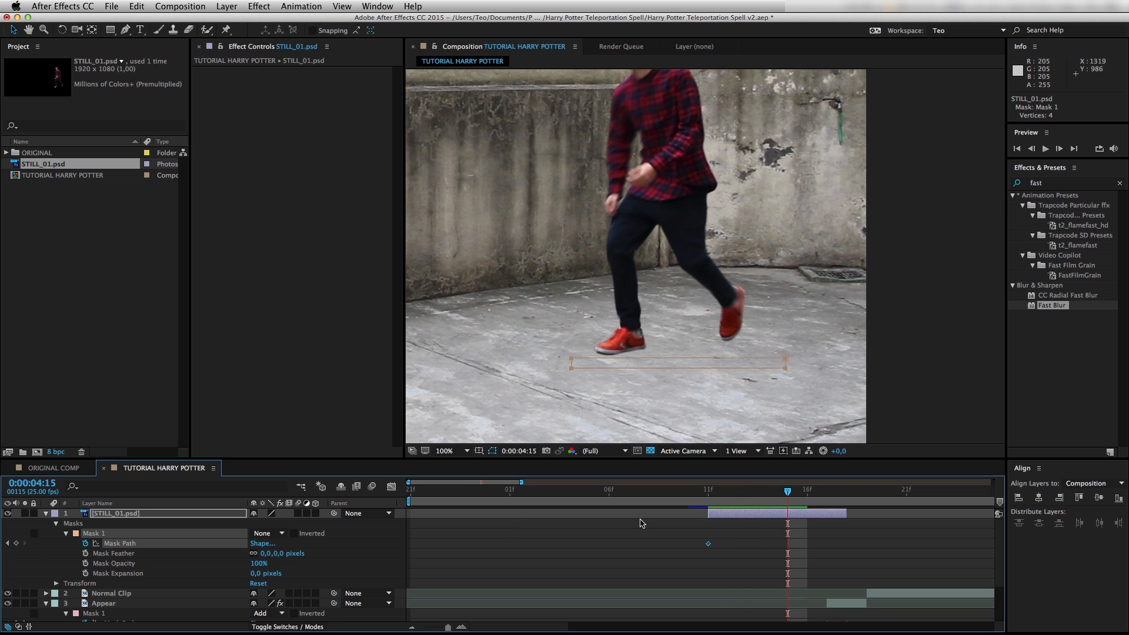
pyautogui.doubleClick(572, 360)
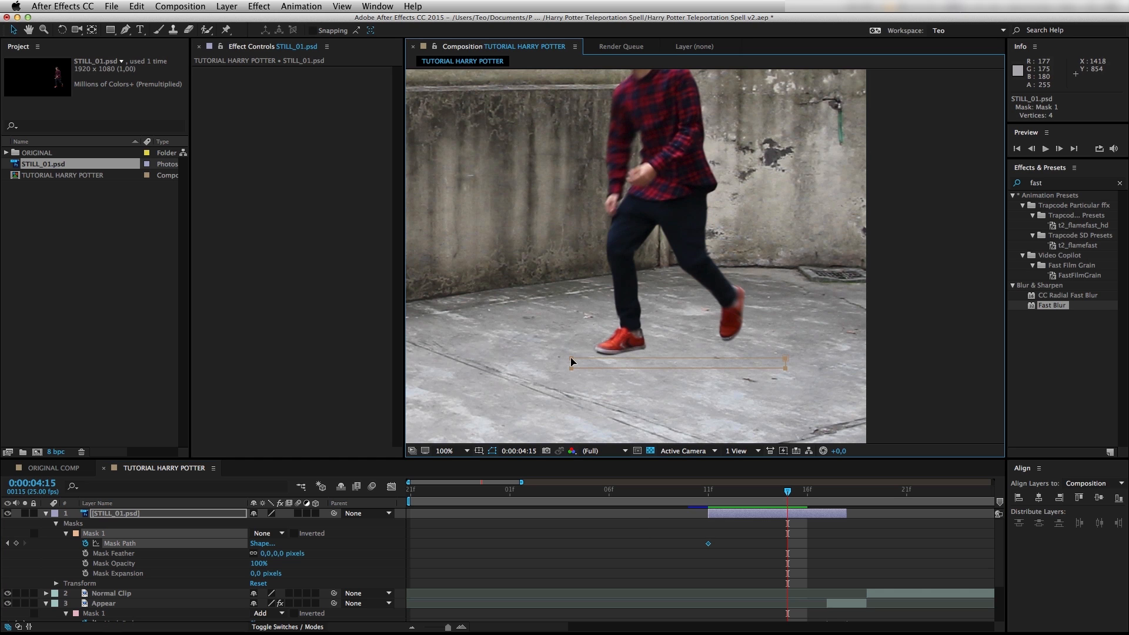
pyautogui.moveTo(679, 357); pyautogui.dragTo(684, 89)
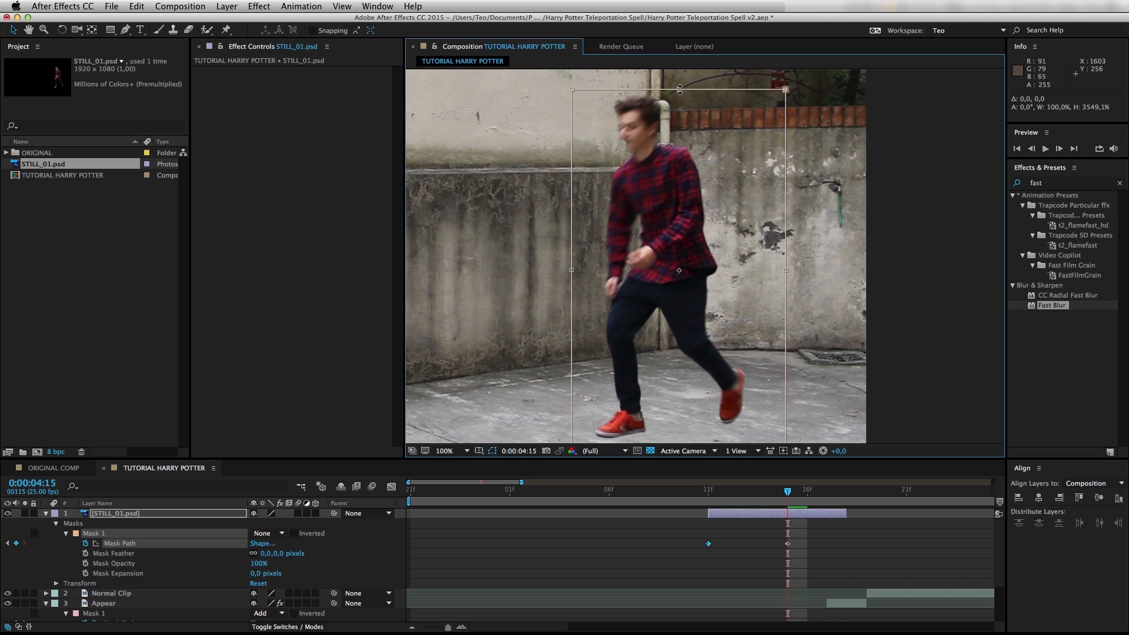
# Step: Add a holding Mask Path keyframe at 0:00:04:16 and paste a copy of the first keyframe at 0:00:04:18
pyautogui.press('pagedown')
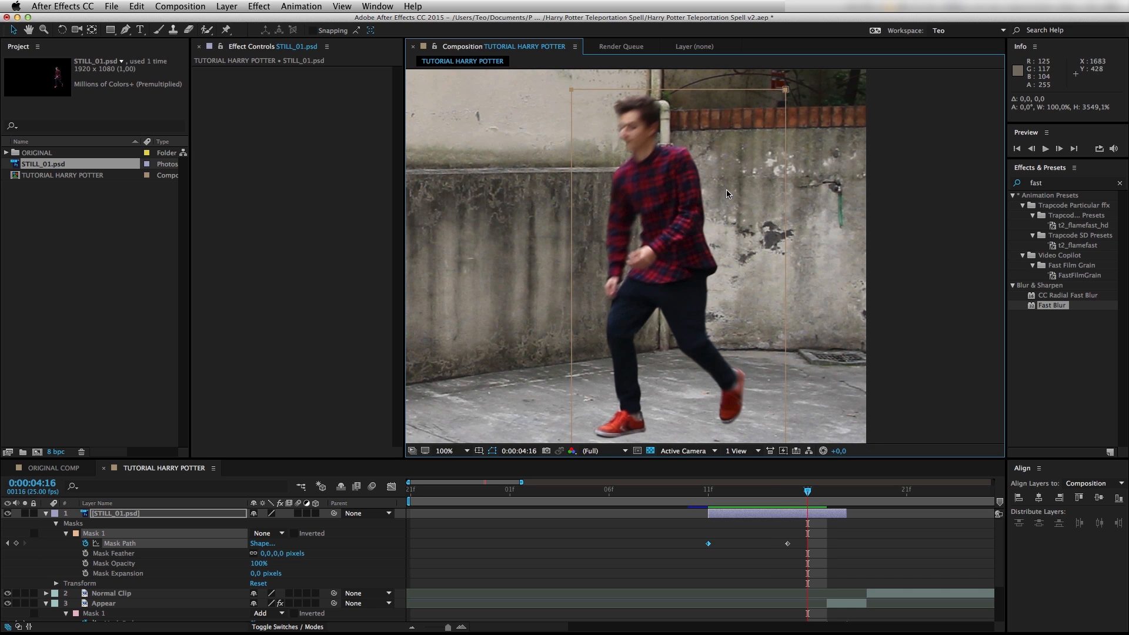
pyautogui.click(17, 544)
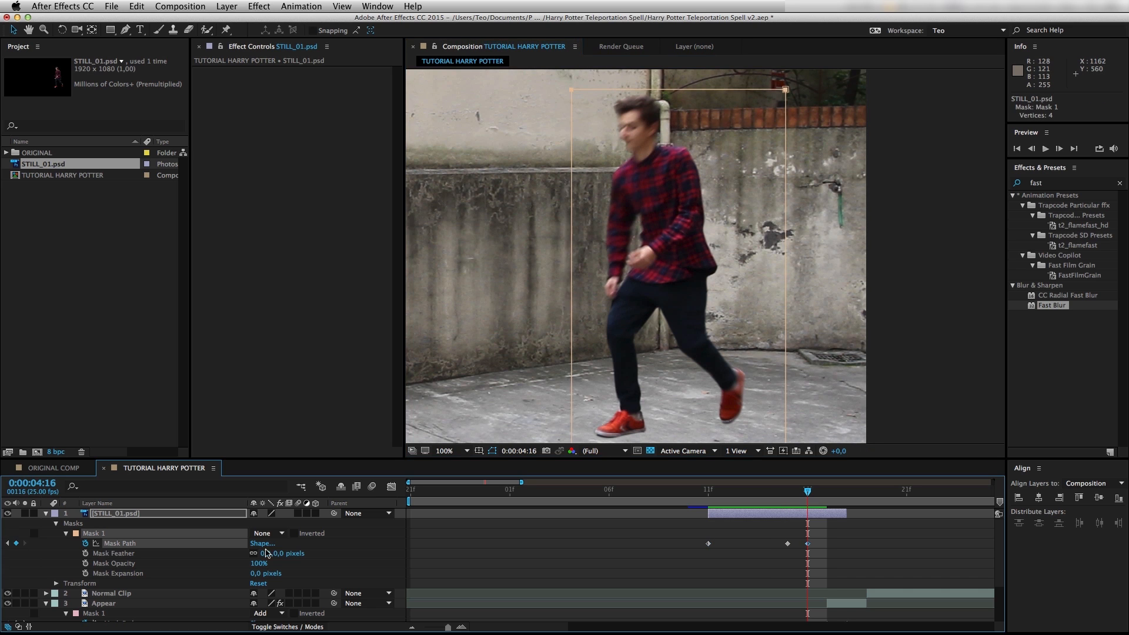
pyautogui.click(847, 492)
pyautogui.moveTo(688, 529); pyautogui.dragTo(727, 559)
pyautogui.press('super+c')
pyautogui.press('super+v')
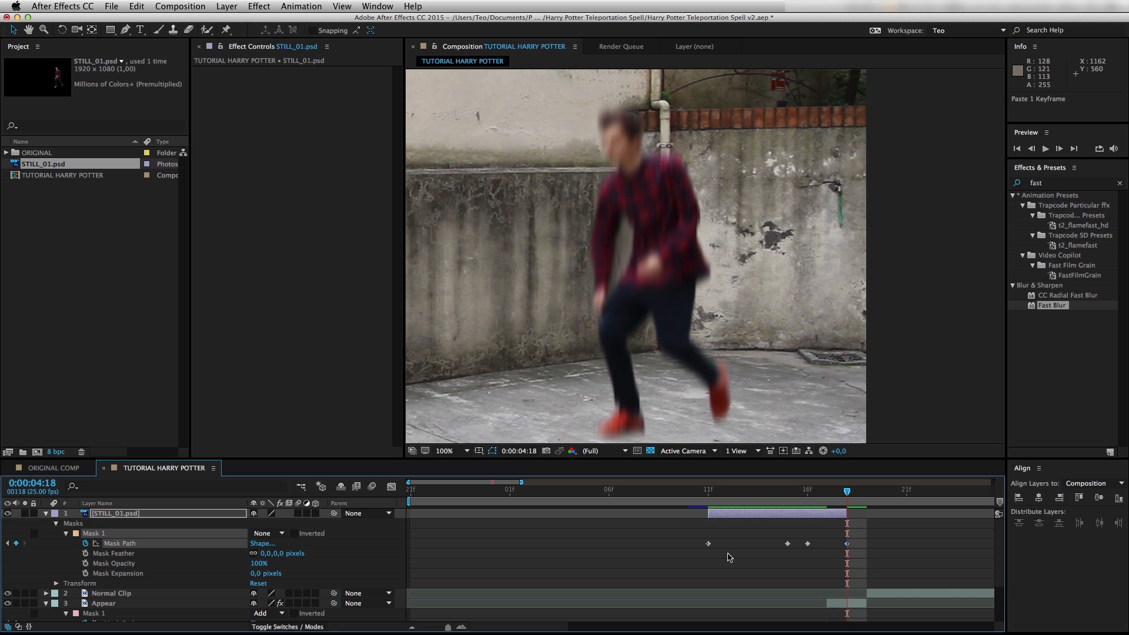
# Step: Set the still's mask mode to Add and pre-compose the layer as STILL_01.psd PreComp
pyautogui.moveTo(806, 495)
pyautogui.mouseDown()
pyautogui.moveTo(783, 493)
pyautogui.moveTo(847, 493)
pyautogui.moveTo(807, 492)
pyautogui.mouseUp()
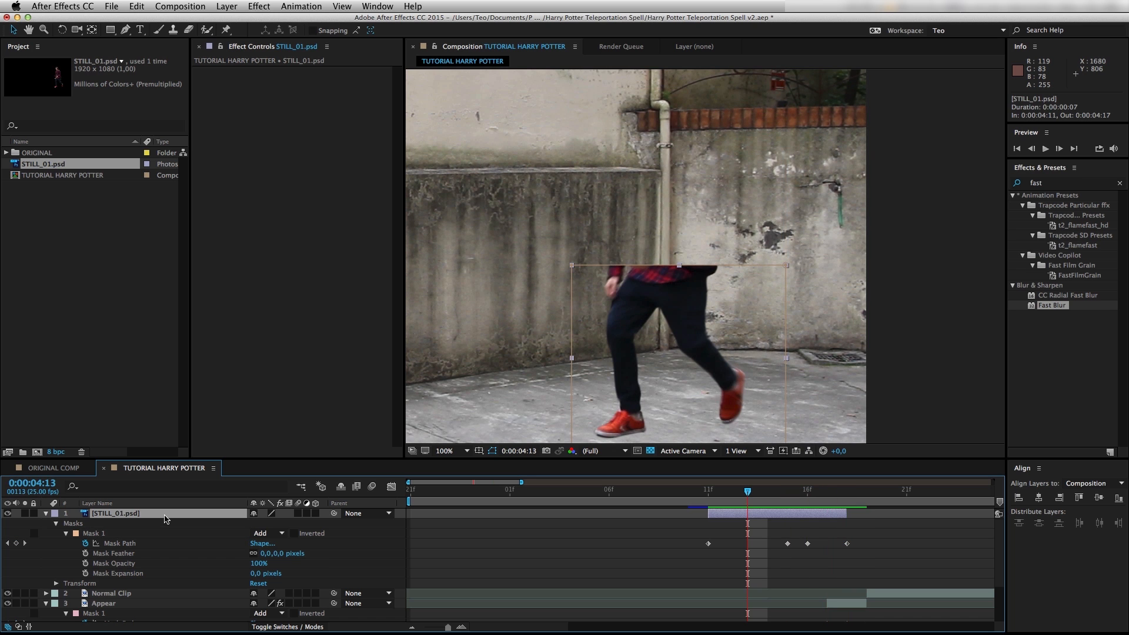
pyautogui.rightClick(131, 517)
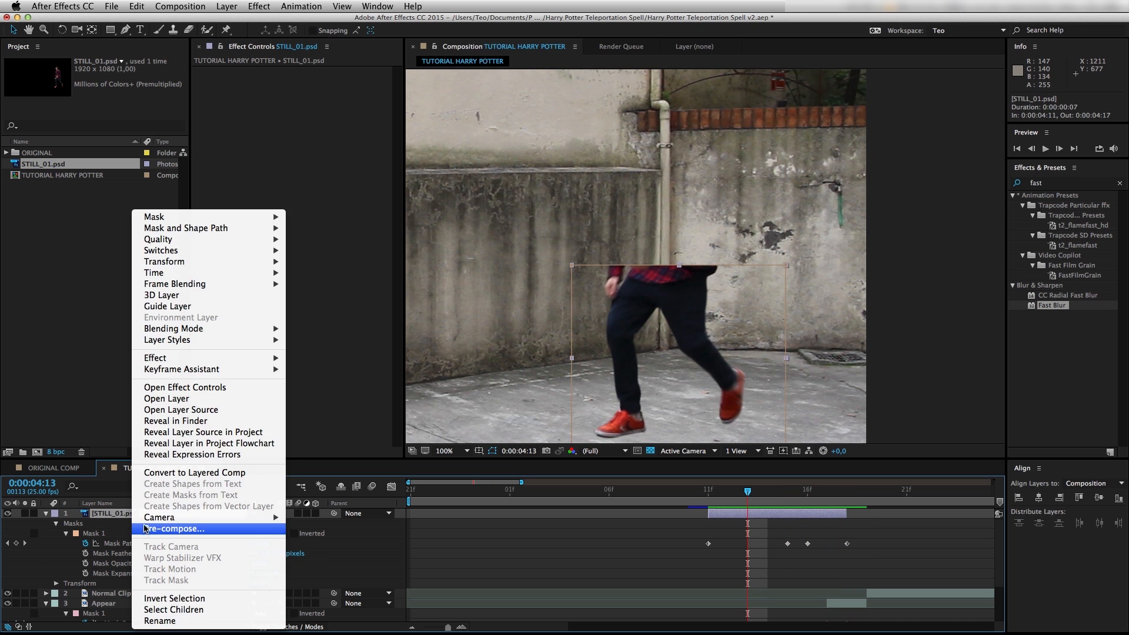
pyautogui.click(150, 528)
pyautogui.press('Right')
pyautogui.hotkey('shift', 'Left')
pyautogui.press('Return')
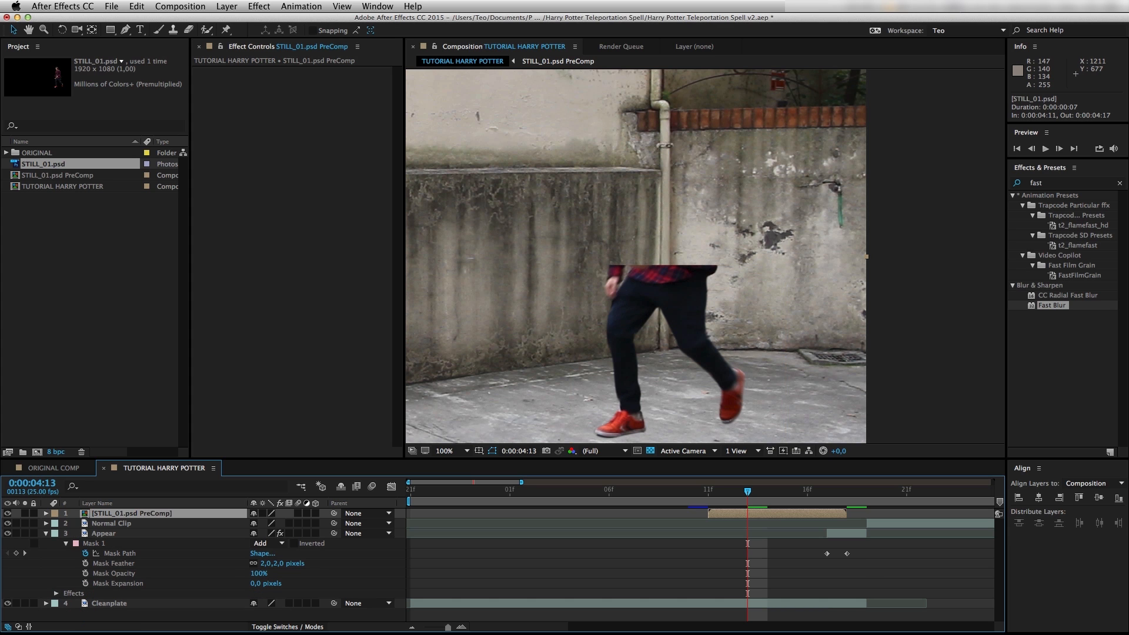
# Step: At 0:00:04:15, place Puppet pins on the actor's ankles, knees, torso, arm and shoulder in STILL_01.psd PreComp
pyautogui.moveTo(736, 498); pyautogui.dragTo(787, 491)
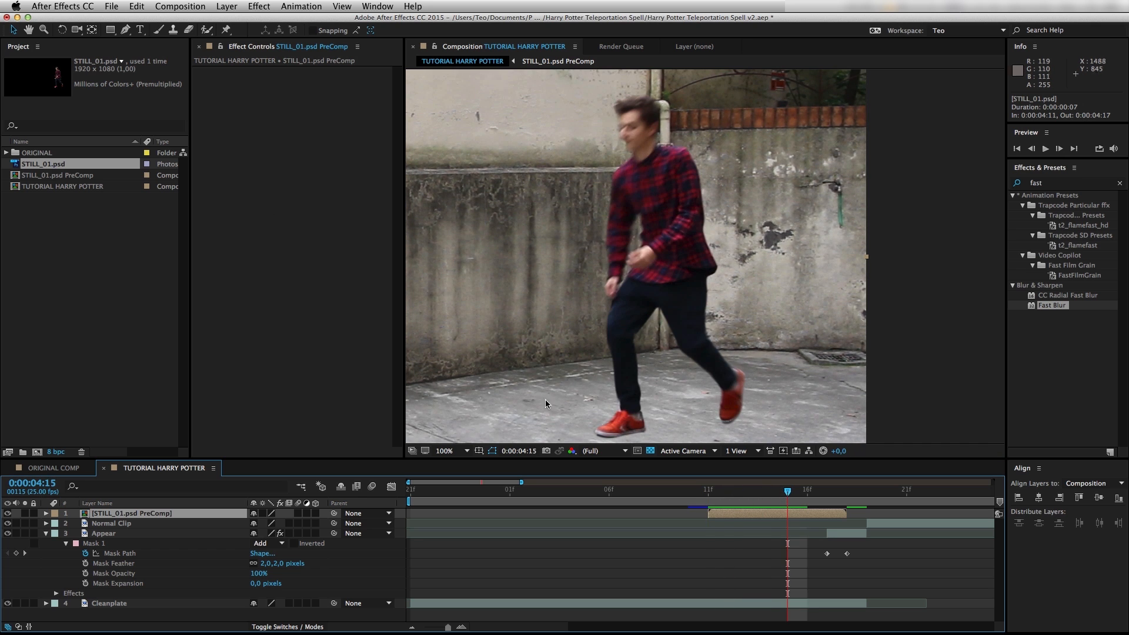
pyautogui.click(226, 30)
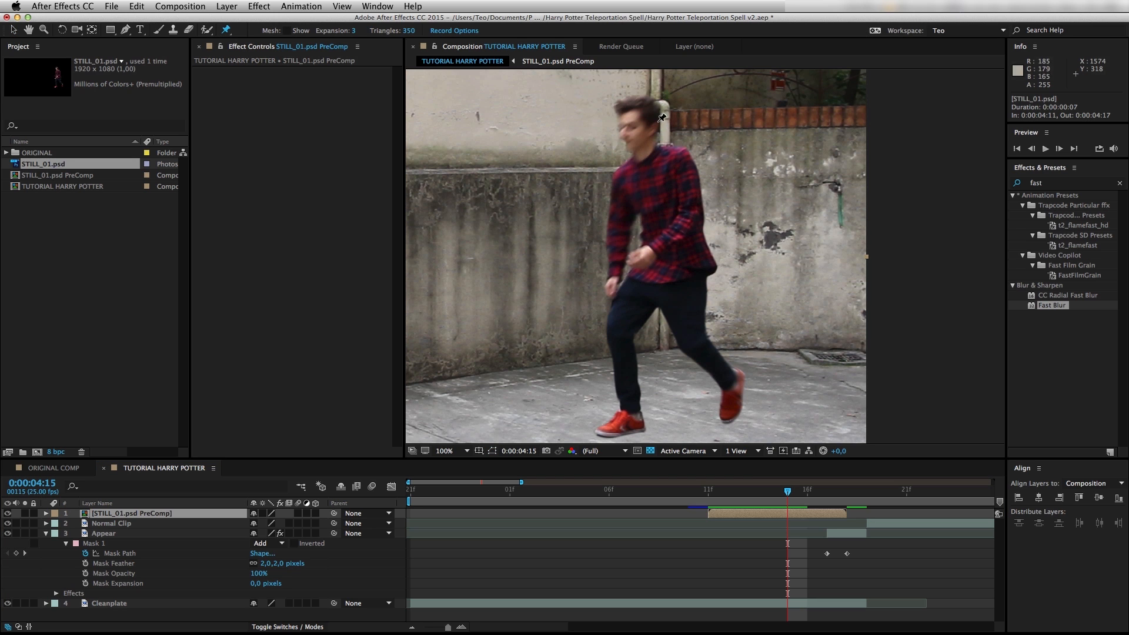
pyautogui.click(631, 411)
pyautogui.click(733, 381)
pyautogui.click(623, 326)
pyautogui.click(693, 325)
pyautogui.click(656, 246)
pyautogui.click(620, 184)
pyautogui.click(680, 160)
# Step: Pin the actor's head and reposition the Puppet pins to bend the body backwards into a C shape with the feet raised behind
pyautogui.moveTo(640, 104); pyautogui.dragTo(793, 191)
pyautogui.moveTo(680, 160); pyautogui.dragTo(673, 212)
pyautogui.moveTo(656, 246); pyautogui.dragTo(608, 253)
pyautogui.moveTo(620, 184); pyautogui.dragTo(622, 179)
pyautogui.moveTo(622, 326); pyautogui.dragTo(646, 326)
pyautogui.moveTo(631, 411); pyautogui.dragTo(744, 322)
pyautogui.moveTo(692, 325); pyautogui.dragTo(668, 309)
pyautogui.moveTo(673, 212); pyautogui.dragTo(660, 203)
pyautogui.moveTo(792, 191); pyautogui.dragTo(779, 200)
pyautogui.moveTo(646, 327); pyautogui.dragTo(642, 354)
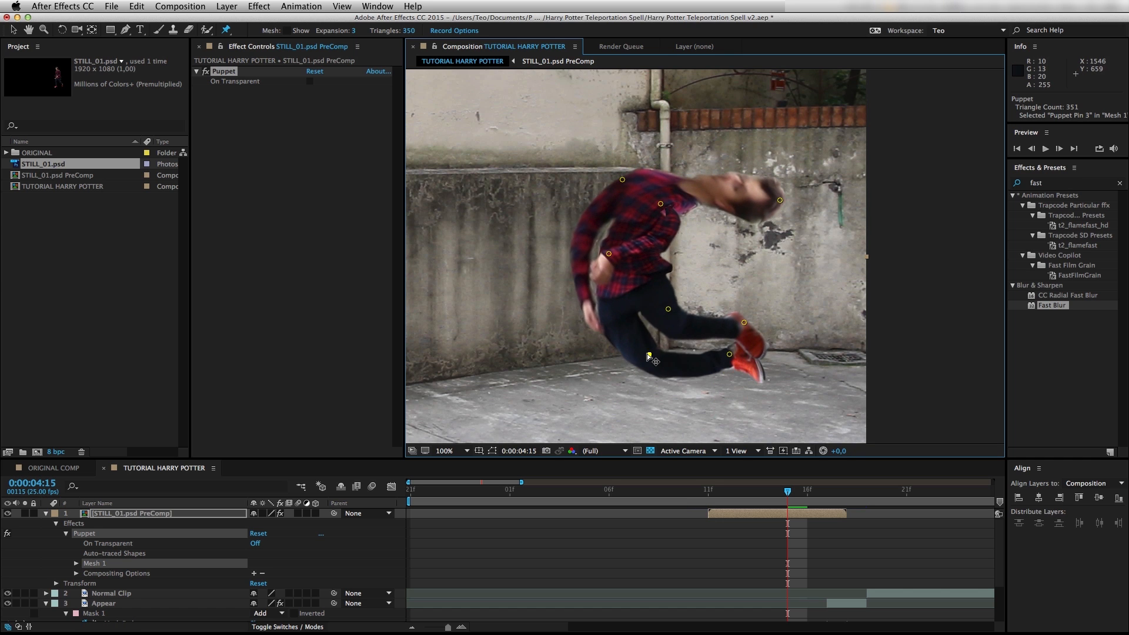
pyautogui.moveTo(668, 308); pyautogui.dragTo(654, 323)
pyautogui.moveTo(729, 354); pyautogui.dragTo(746, 318)
pyautogui.moveTo(608, 253); pyautogui.dragTo(589, 251)
# Step: Add three more Puppet pins to the bent figure, two along the torso and one on the arm
pyautogui.click(646, 271)
pyautogui.click(641, 234)
pyautogui.click(579, 228)
pyautogui.press('v')
# Step: Apply the CC Vector Blur effect to STILL_01.psd PreComp and set its Amount to 6
pyautogui.click(1021, 183)
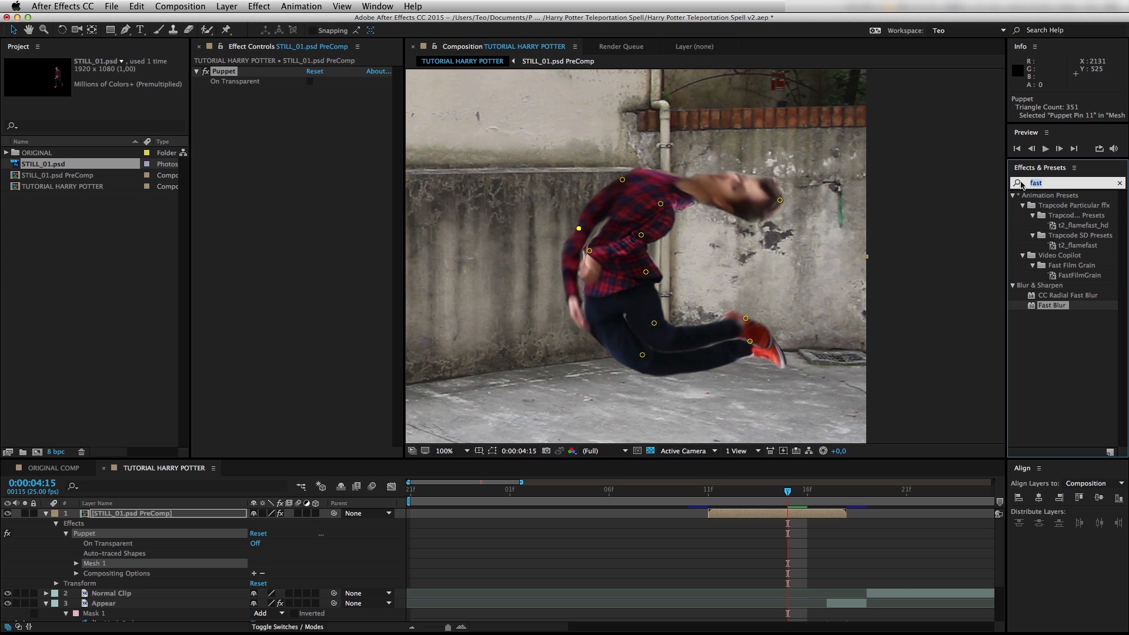
pyautogui.write('cc v')
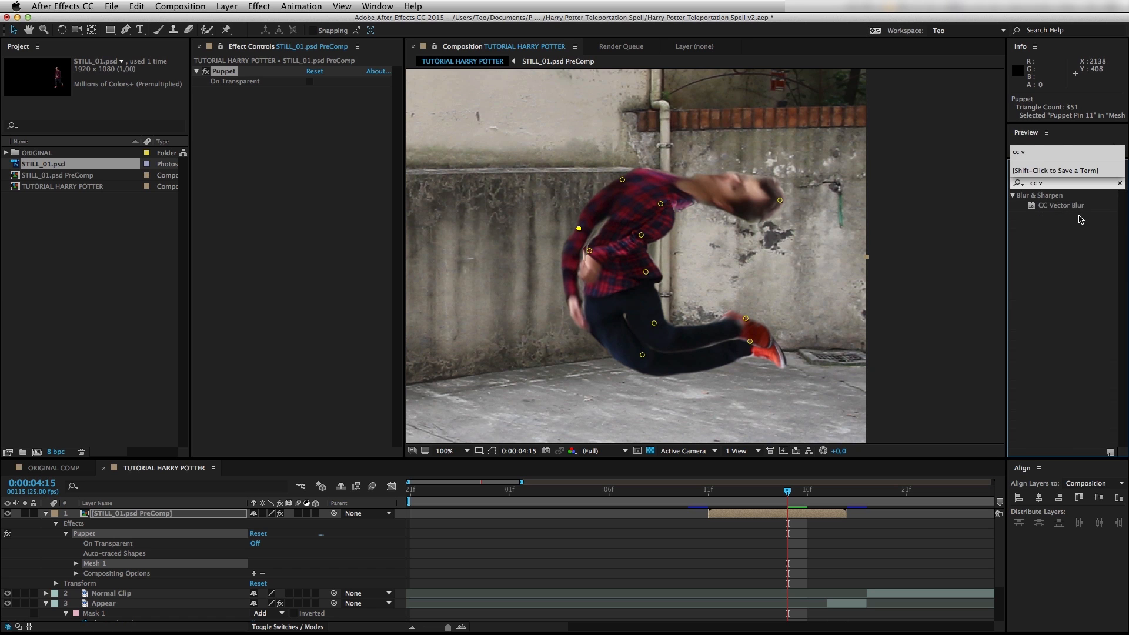
pyautogui.moveTo(1061, 205); pyautogui.dragTo(360, 226)
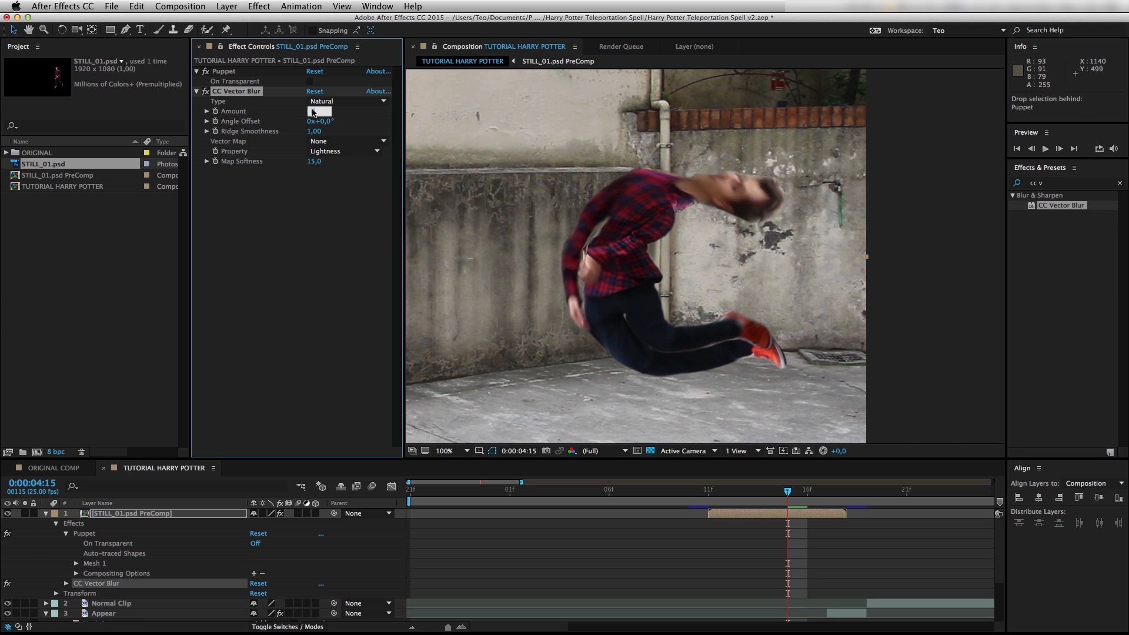
pyautogui.press('Return')
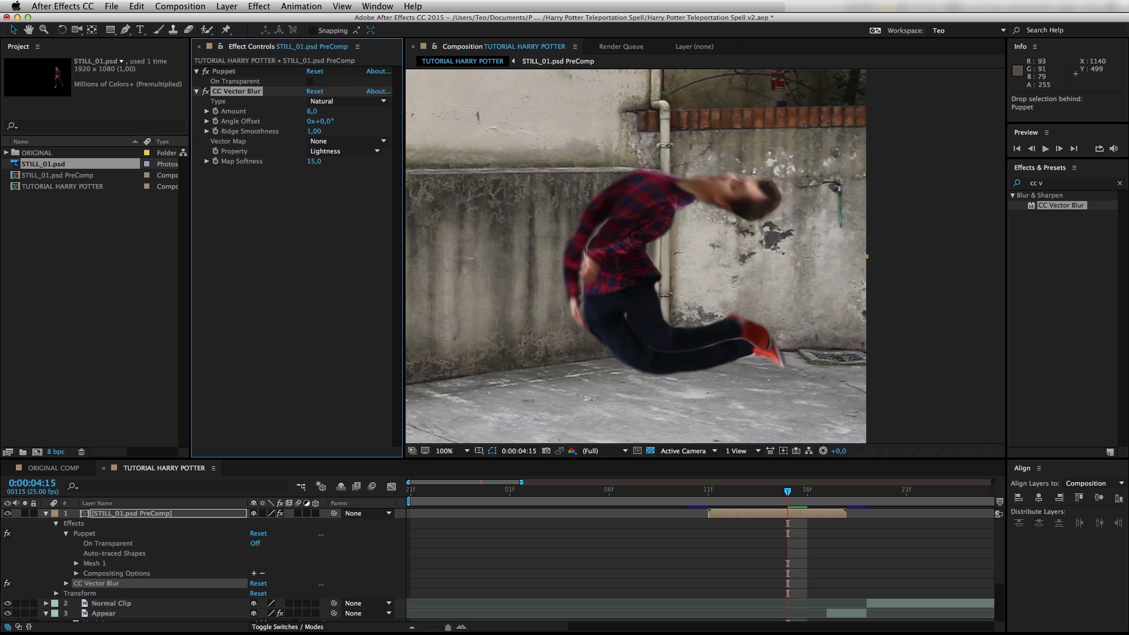
# Step: Apply the Liquify effect to STILL_01.psd PreComp and smear the actor's arm and body with its warp brush
pyautogui.doubleClick(1061, 184)
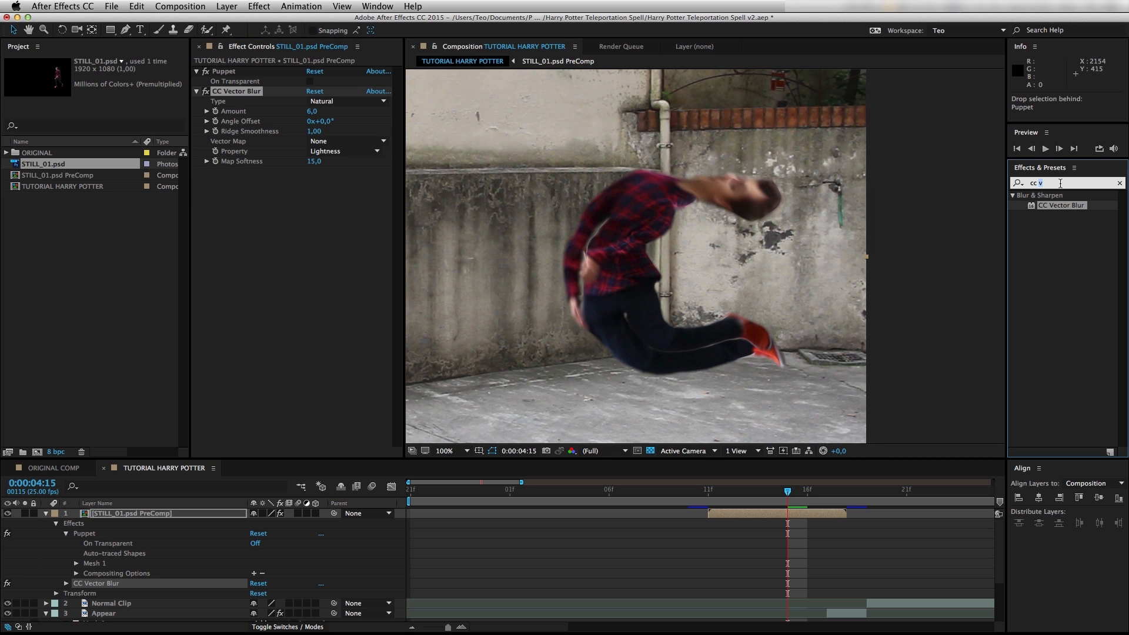
pyautogui.write('liq')
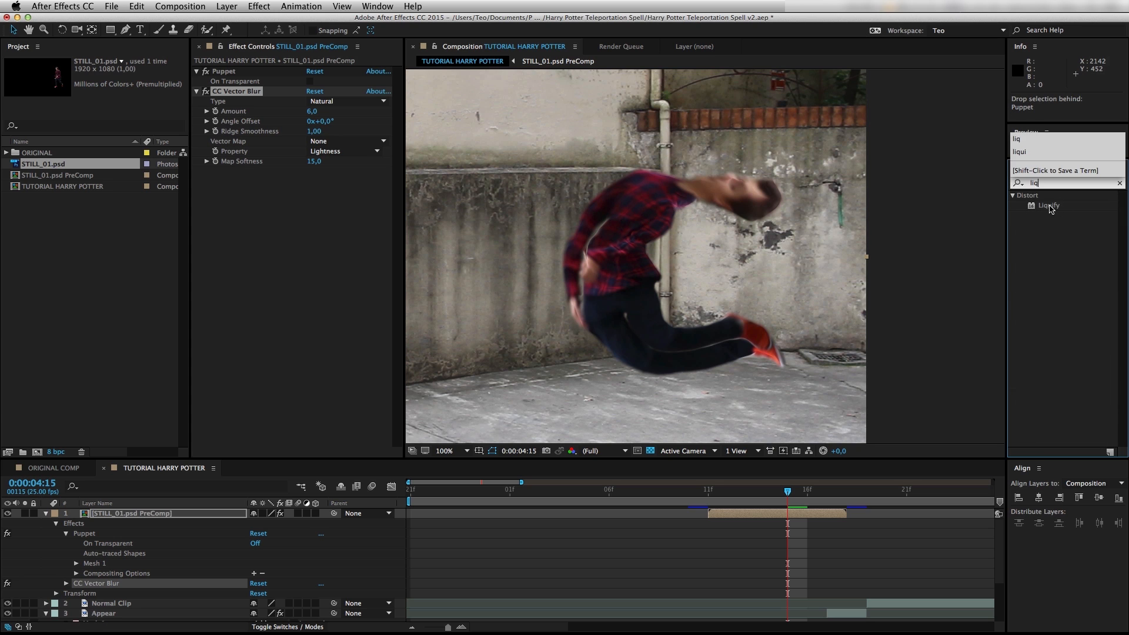
pyautogui.doubleClick(1048, 205)
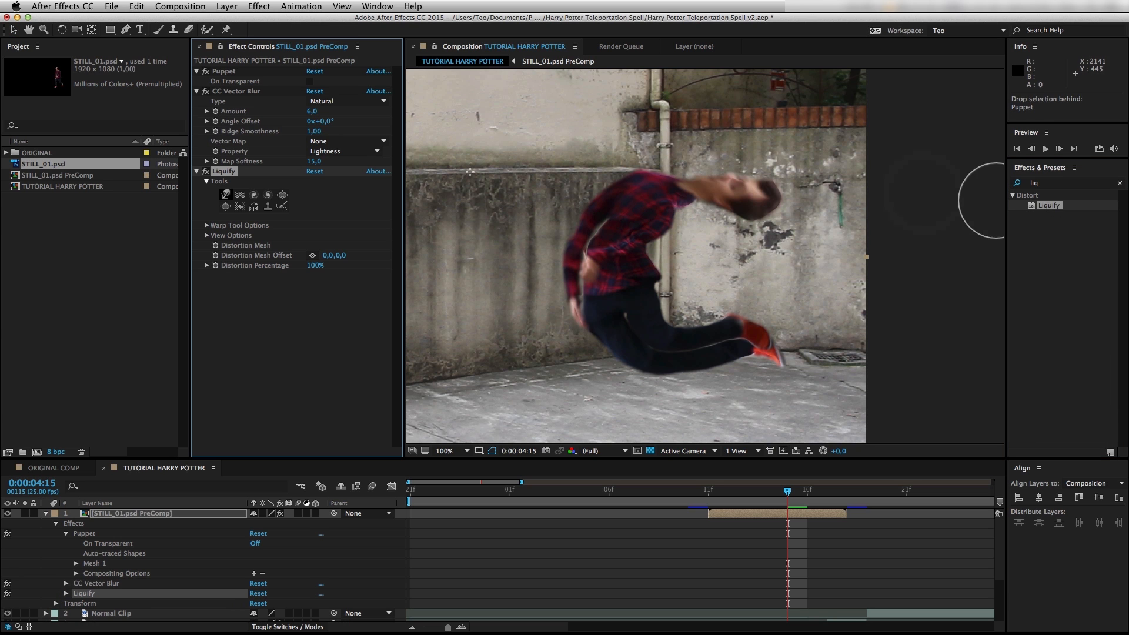
pyautogui.moveTo(591, 237)
pyautogui.mouseDown()
pyautogui.moveTo(670, 224)
pyautogui.moveTo(640, 282)
pyautogui.moveTo(656, 320)
pyautogui.moveTo(749, 187)
pyautogui.moveTo(625, 181)
pyautogui.moveTo(596, 252)
pyautogui.moveTo(602, 341)
pyautogui.moveTo(652, 337)
pyautogui.moveTo(614, 296)
pyautogui.moveTo(657, 369)
pyautogui.moveTo(633, 339)
pyautogui.moveTo(706, 330)
pyautogui.moveTo(687, 361)
pyautogui.moveTo(779, 355)
pyautogui.moveTo(723, 314)
pyautogui.moveTo(638, 308)
pyautogui.moveTo(810, 305)
pyautogui.moveTo(774, 344)
pyautogui.mouseUp()
pyautogui.moveTo(575, 313); pyautogui.dragTo(618, 296)
pyautogui.press('v')
# Step: Move the anchor point of STILL_01.psd PreComp onto the curled figure beside the wall pipe
pyautogui.press(',')
pyautogui.press('.')
pyautogui.press(',')
pyautogui.click(786, 515)
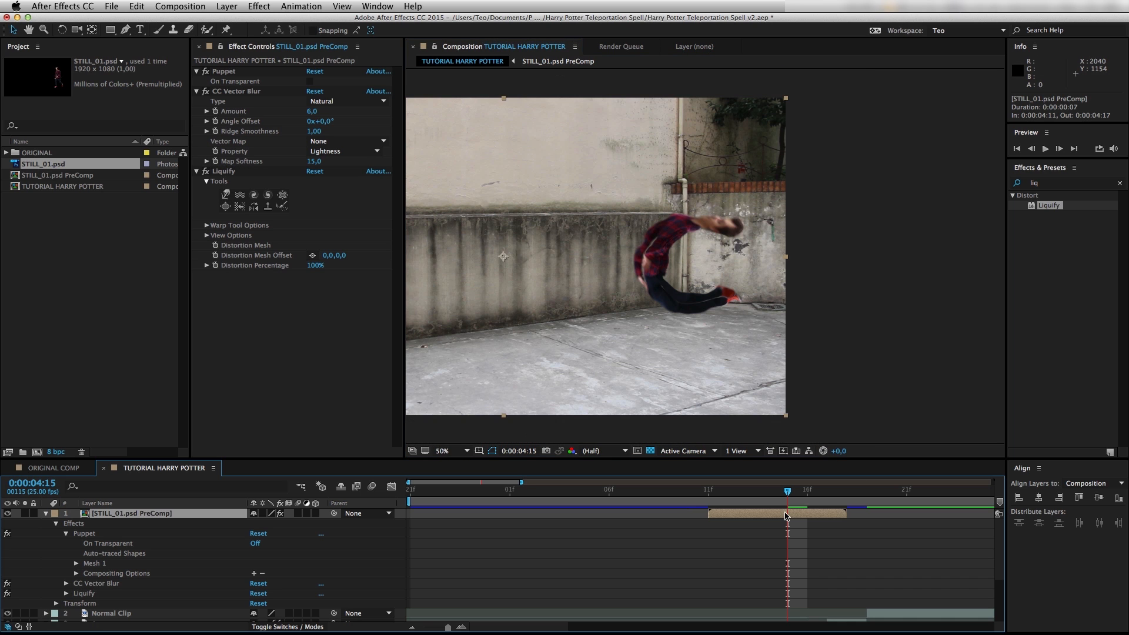
pyautogui.click(92, 30)
pyautogui.moveTo(500, 259); pyautogui.dragTo(674, 271)
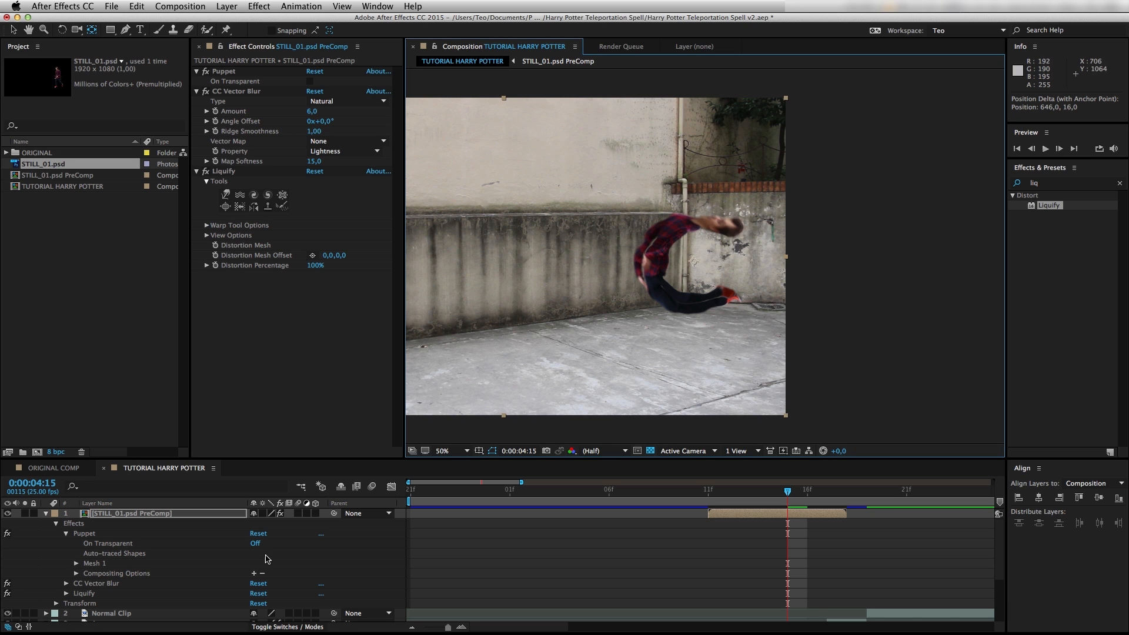
# Step: Make STILL_01.psd PreComp a 3D layer and go to 0:00:04:17
pyautogui.click(317, 515)
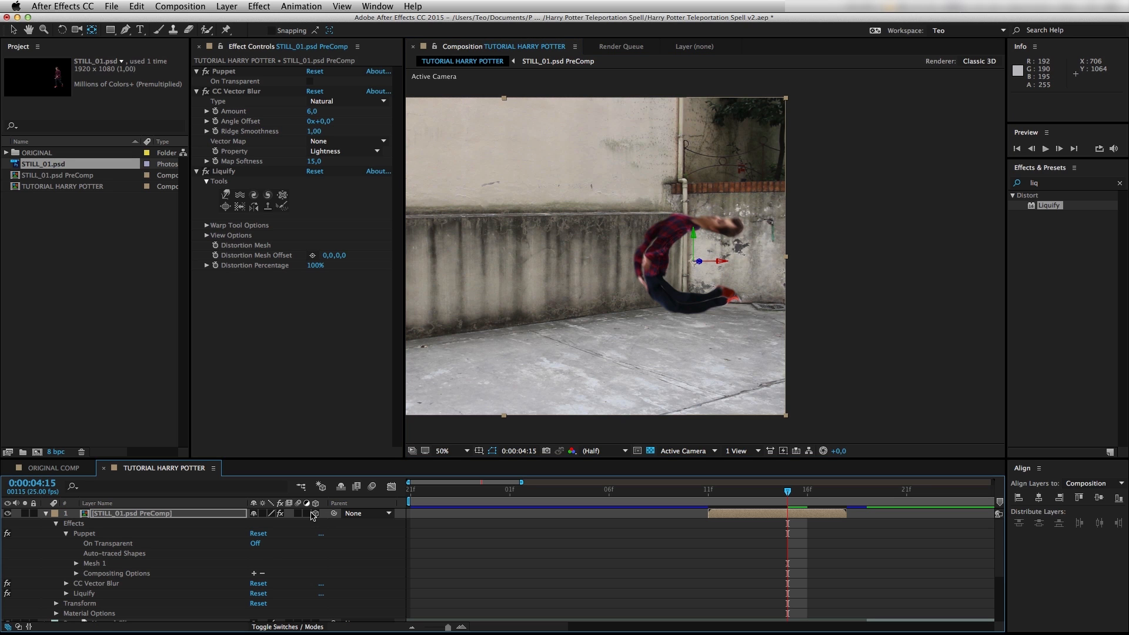
pyautogui.press('v')
pyautogui.moveTo(717, 491); pyautogui.dragTo(829, 488)
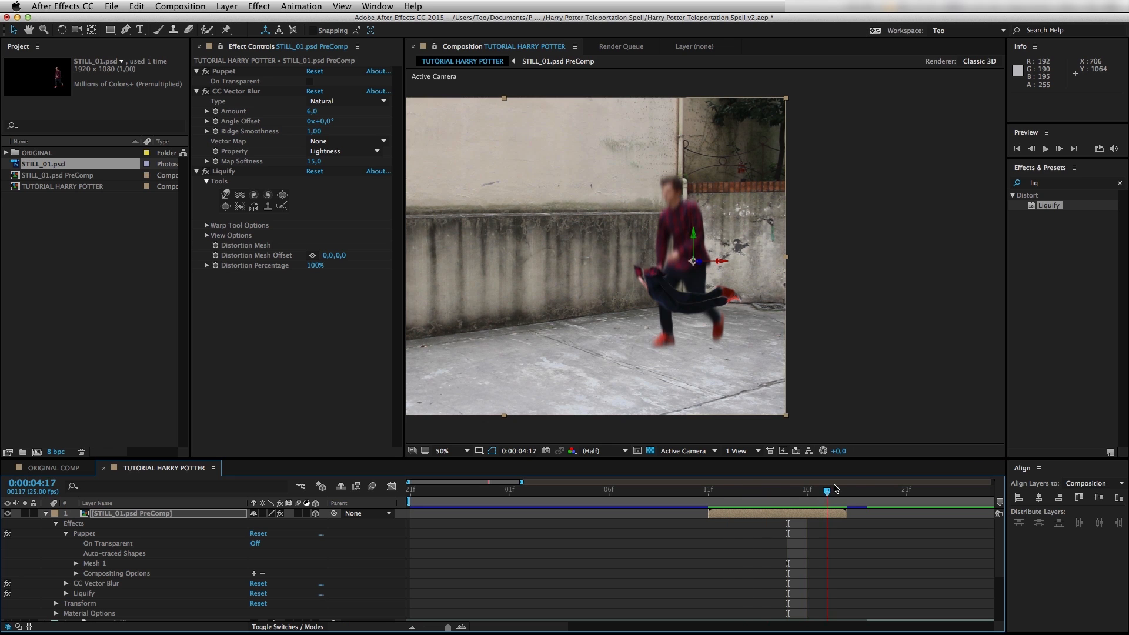
# Step: Keyframe the Z Rotation of STILL_01.psd PreComp at 0° on 0:00:04:18 and 220° on 0:00:04:11
pyautogui.press('pagedown')
pyautogui.click(184, 514)
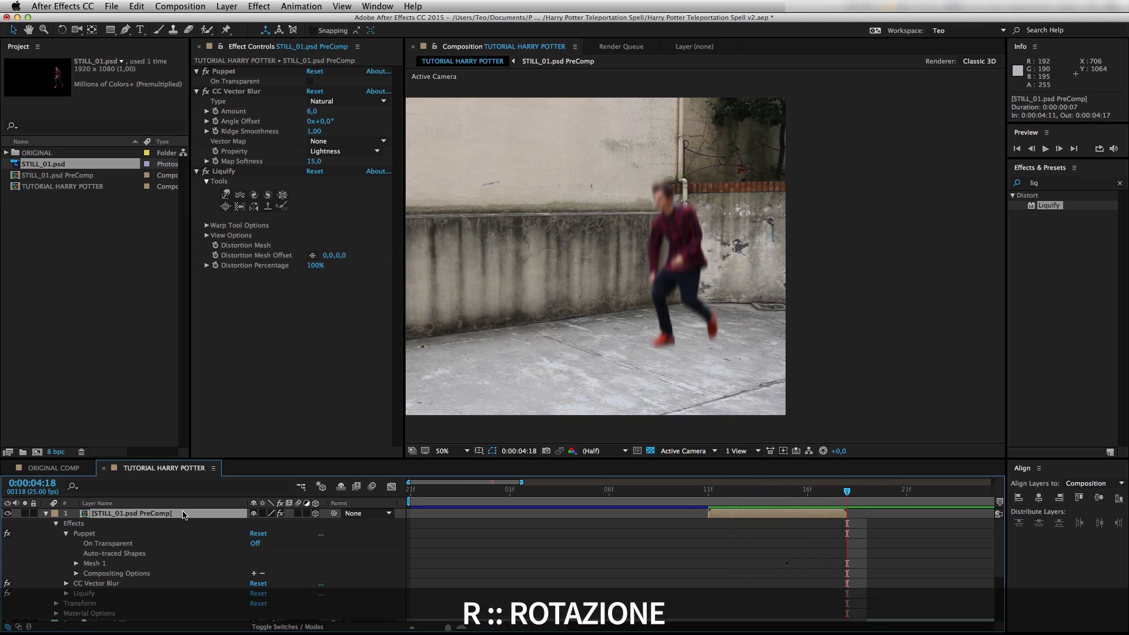
pyautogui.press('r')
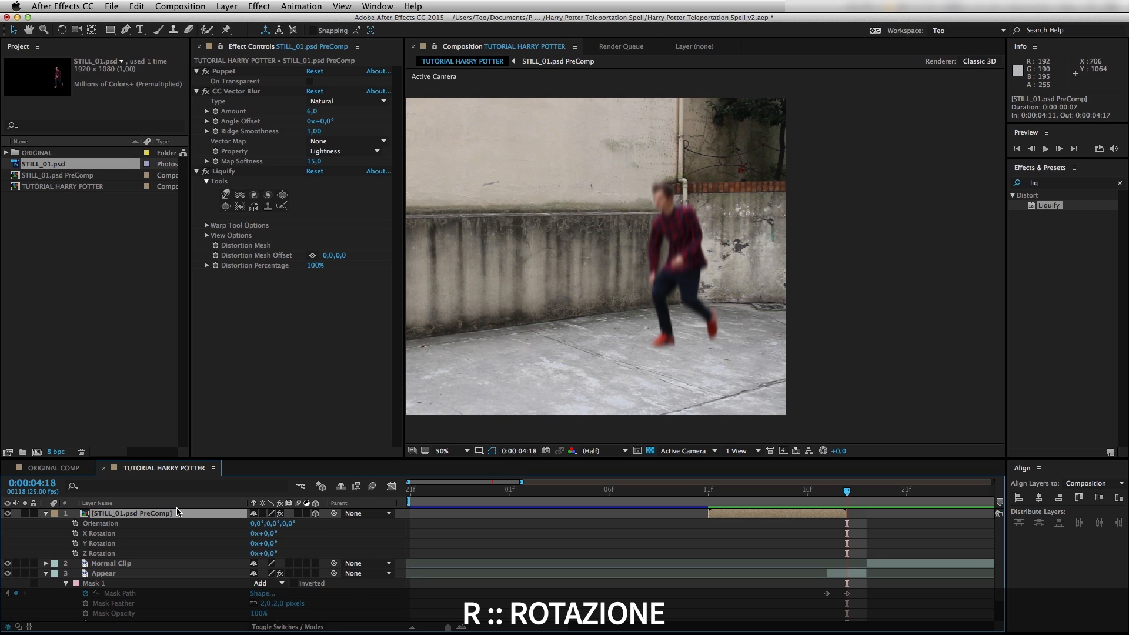
pyautogui.click(75, 553)
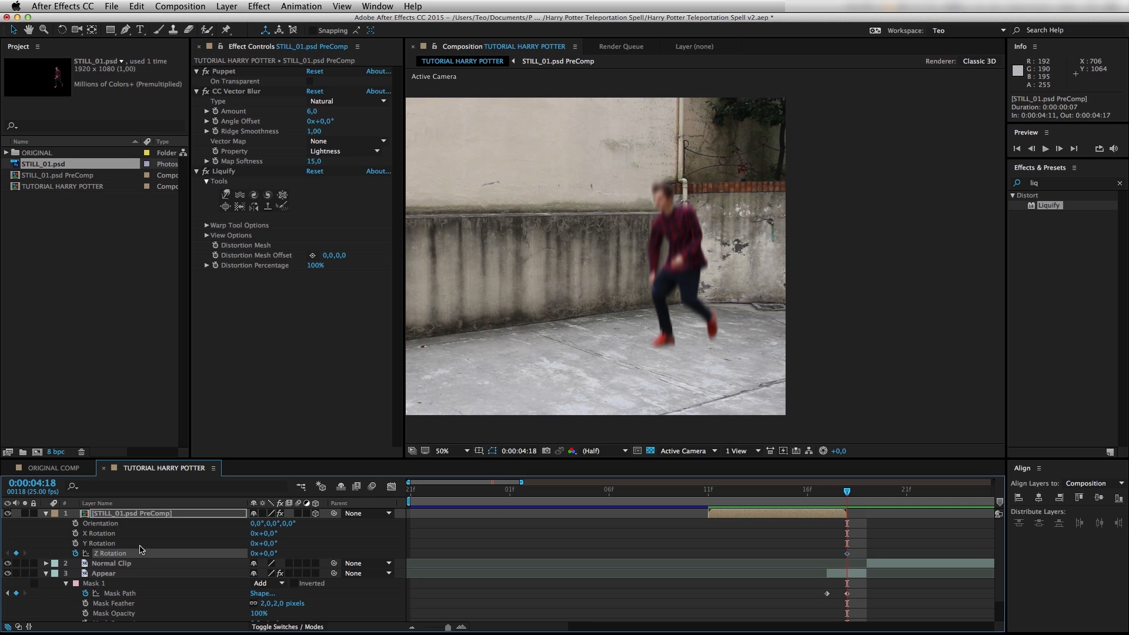
pyautogui.press('i')
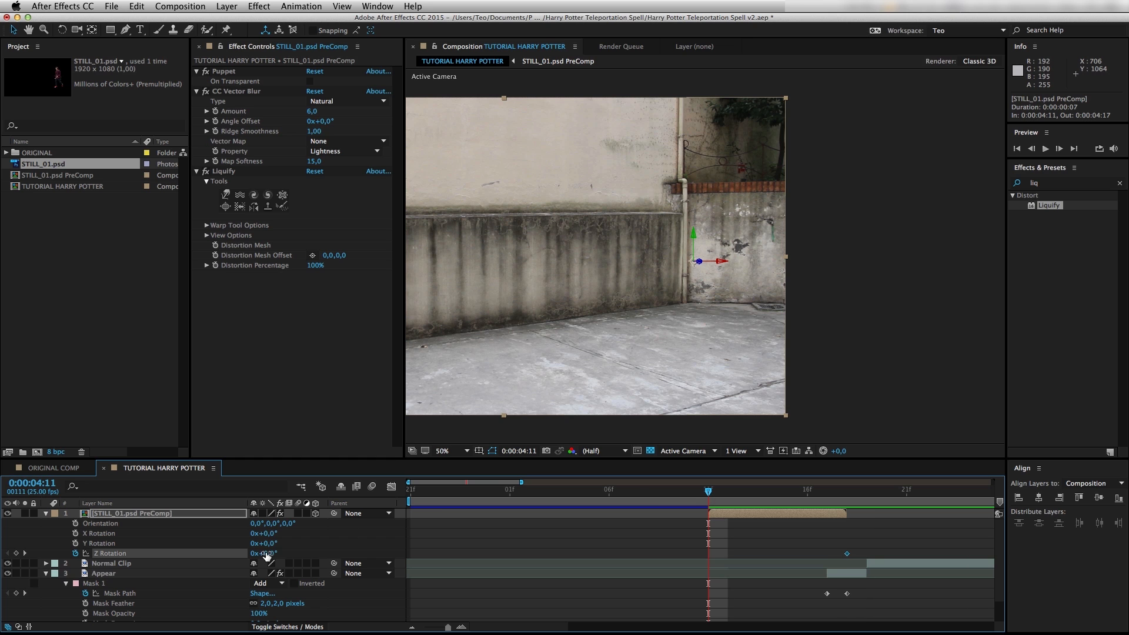
pyautogui.press('Return')
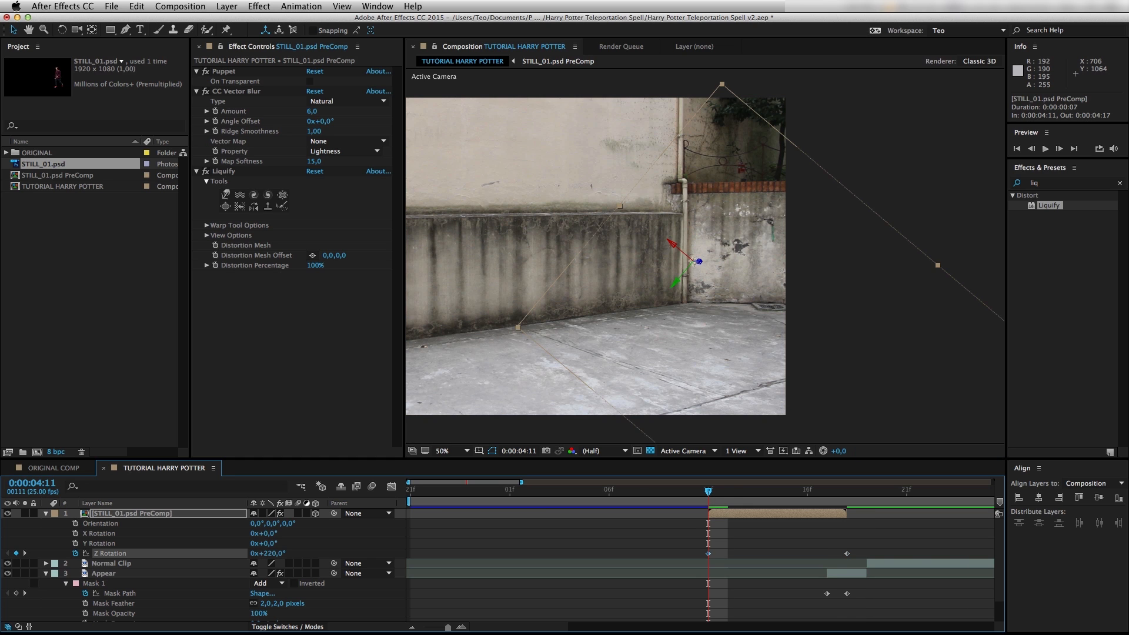
# Step: Play and step through the frames of the curled figure's Z Rotation to examine the spinning motion
pyautogui.press('space')
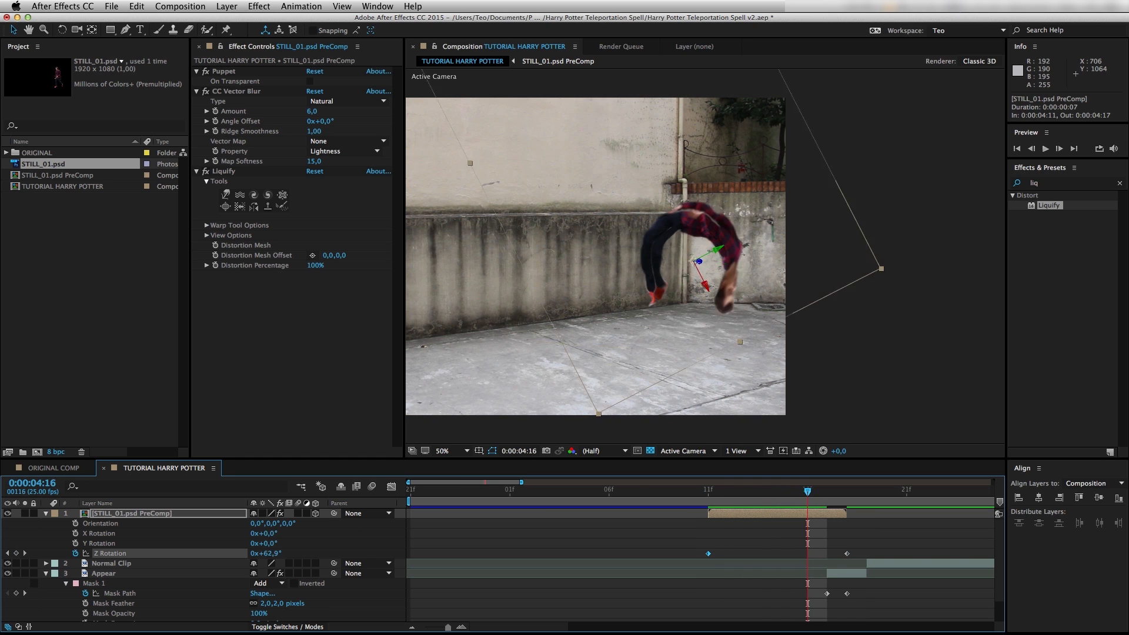
pyautogui.press('pageup')
pyautogui.press('pageup')
pyautogui.press('pageup')
pyautogui.press('pageup')
pyautogui.press('pagedown')
pyautogui.press('pageup')
pyautogui.press('pageup')
pyautogui.press('pageup')
pyautogui.press('pageup')
pyautogui.press('pageup')
pyautogui.press('pagedown')
pyautogui.press('pagedown')
pyautogui.press('pagedown')
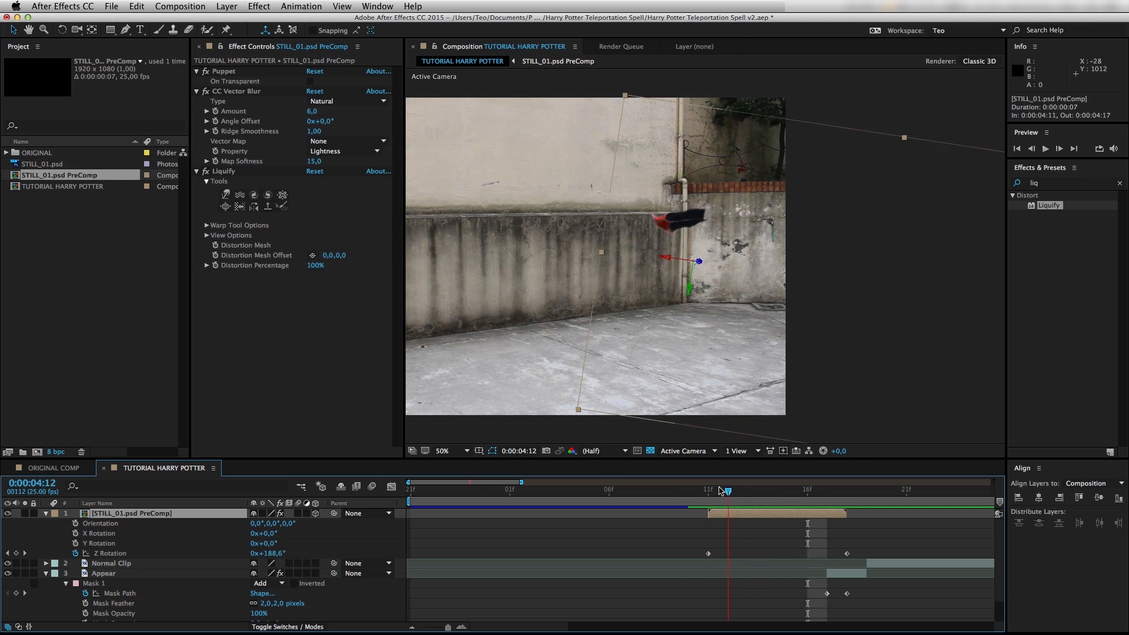
# Step: Enable motion blur for STILL_01.psd PreComp and for the composition, and view the blurred spin at 0:00:04:16
pyautogui.moveTo(725, 490); pyautogui.dragTo(715, 491)
pyautogui.click(298, 514)
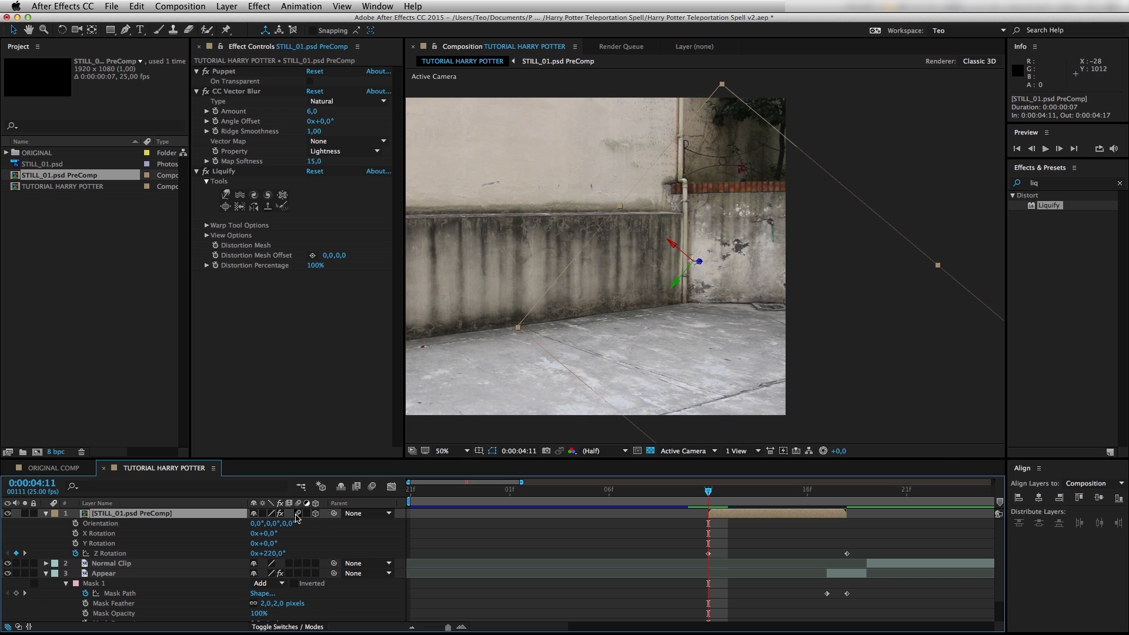
pyautogui.click(372, 486)
pyautogui.moveTo(744, 494); pyautogui.dragTo(808, 492)
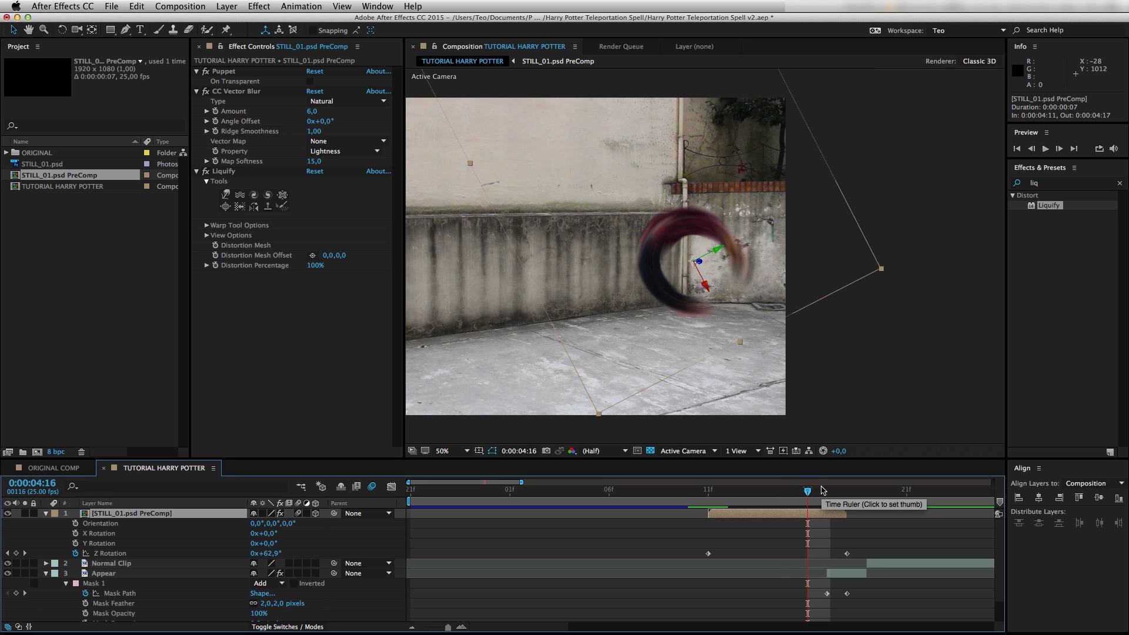
pyautogui.click(820, 493)
pyautogui.click(799, 494)
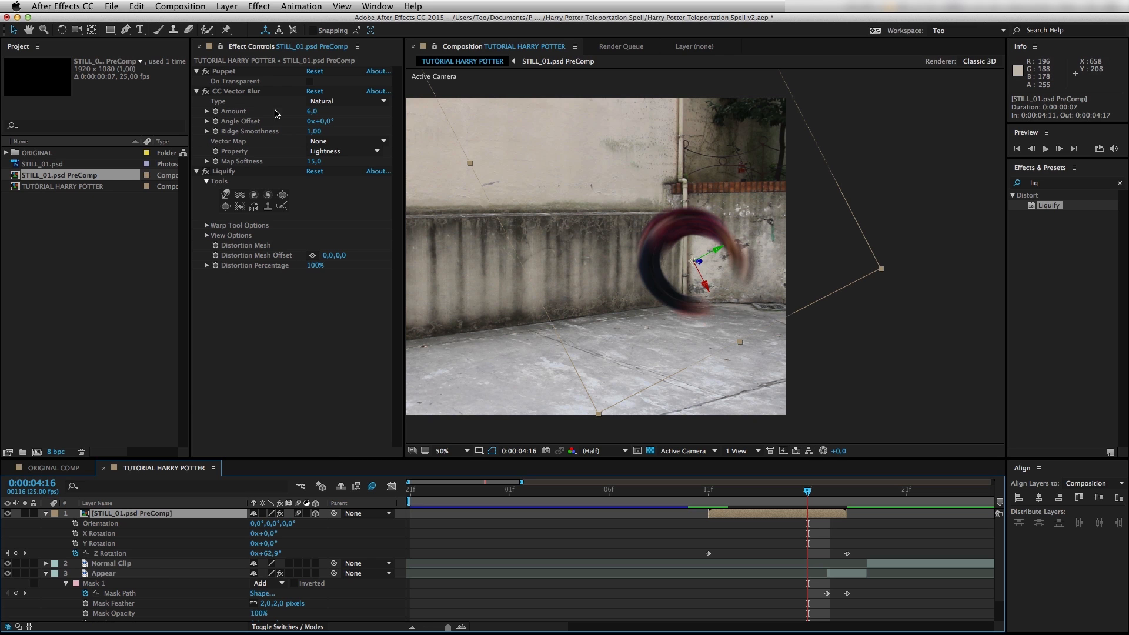
# Step: Refine the curled figure's legs and head with the Liquify warp brush while composition motion blur is temporarily off
pyautogui.click(372, 487)
pyautogui.click(225, 195)
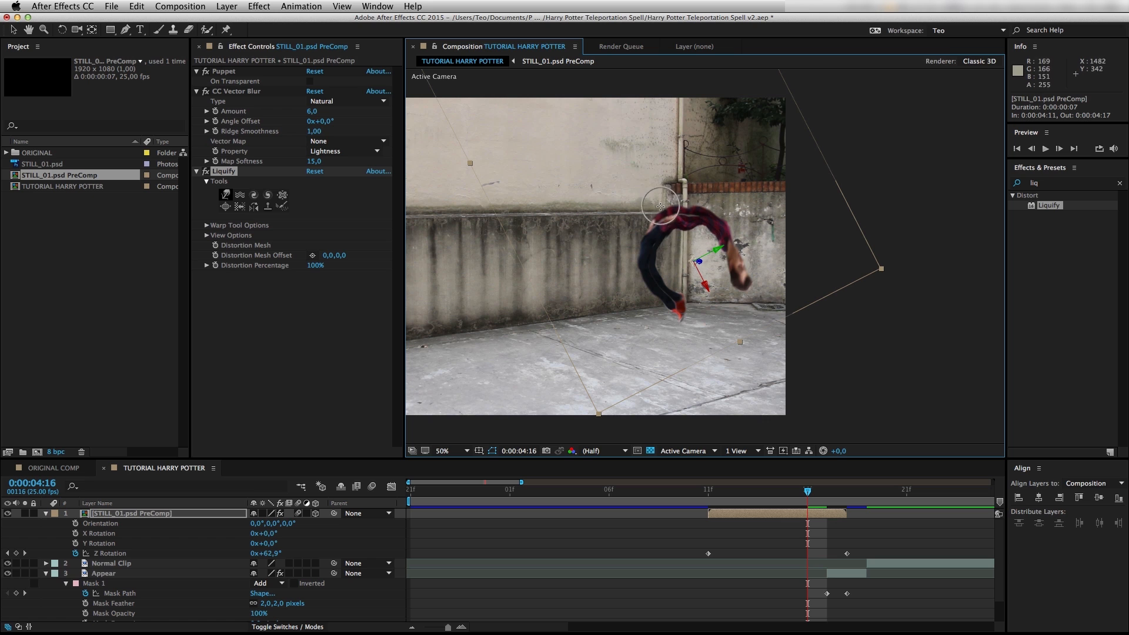
pyautogui.moveTo(664, 255); pyautogui.dragTo(654, 254)
pyautogui.moveTo(747, 275); pyautogui.dragTo(746, 290)
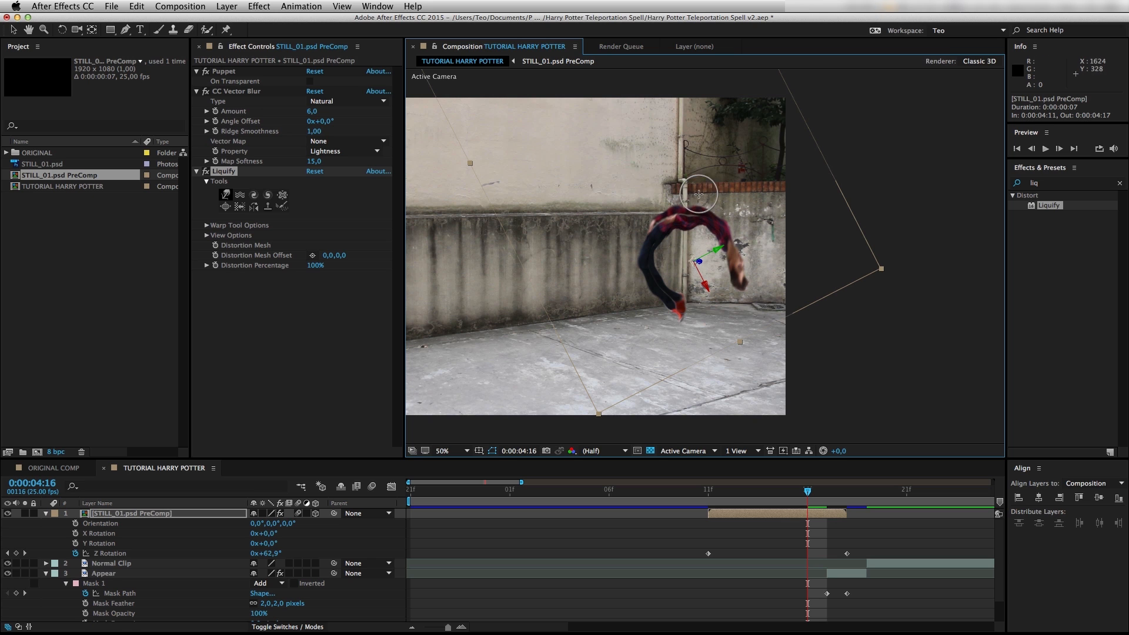
pyautogui.click(15, 30)
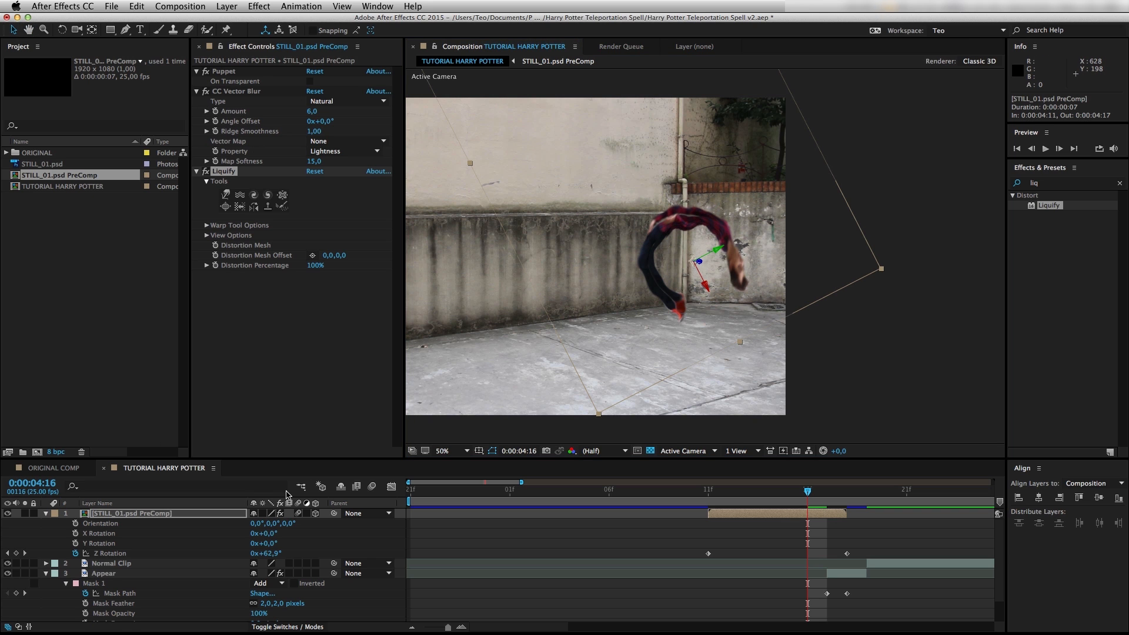
pyautogui.click(370, 487)
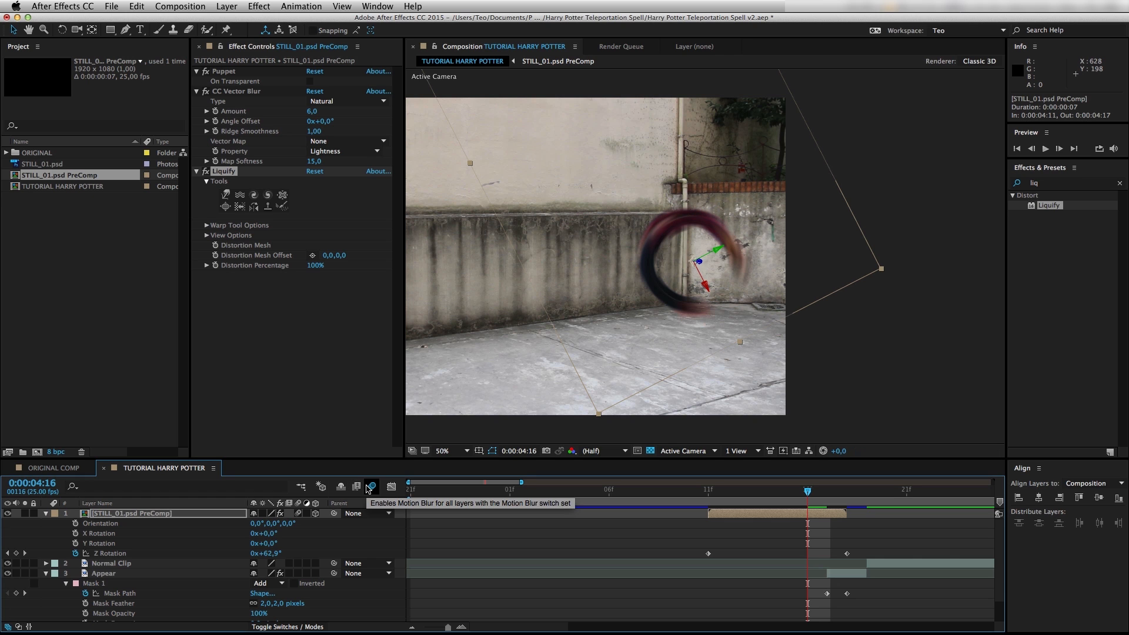
# Step: Set the motion blur Shutter Angle of the TUTORIAL HARRY POTTER composition to 217°
pyautogui.rightClick(155, 469)
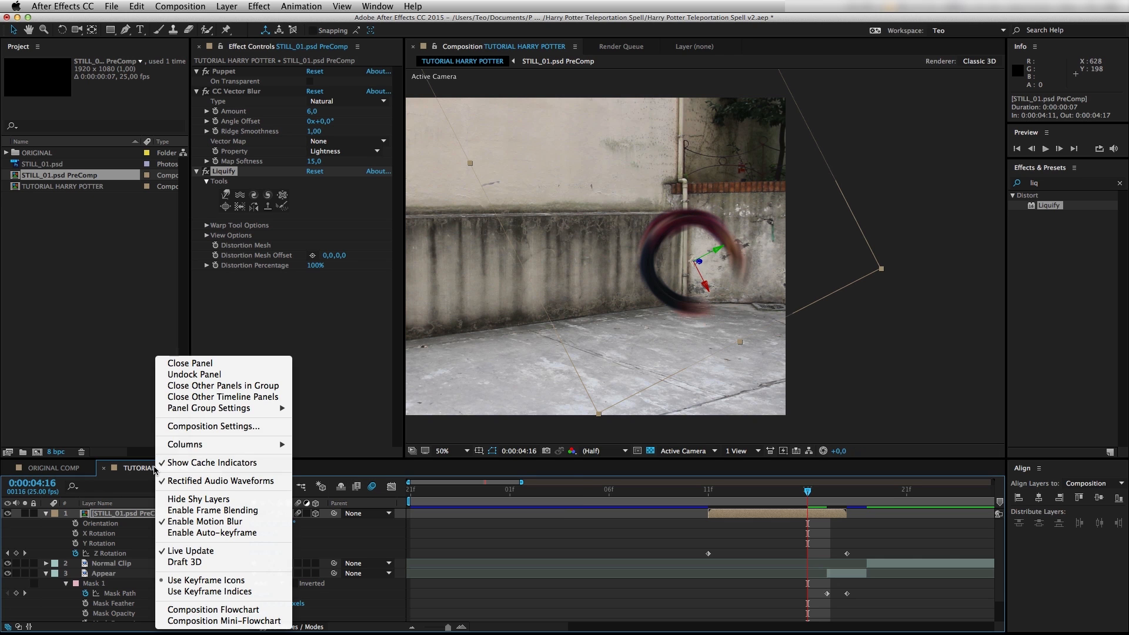
pyautogui.click(183, 427)
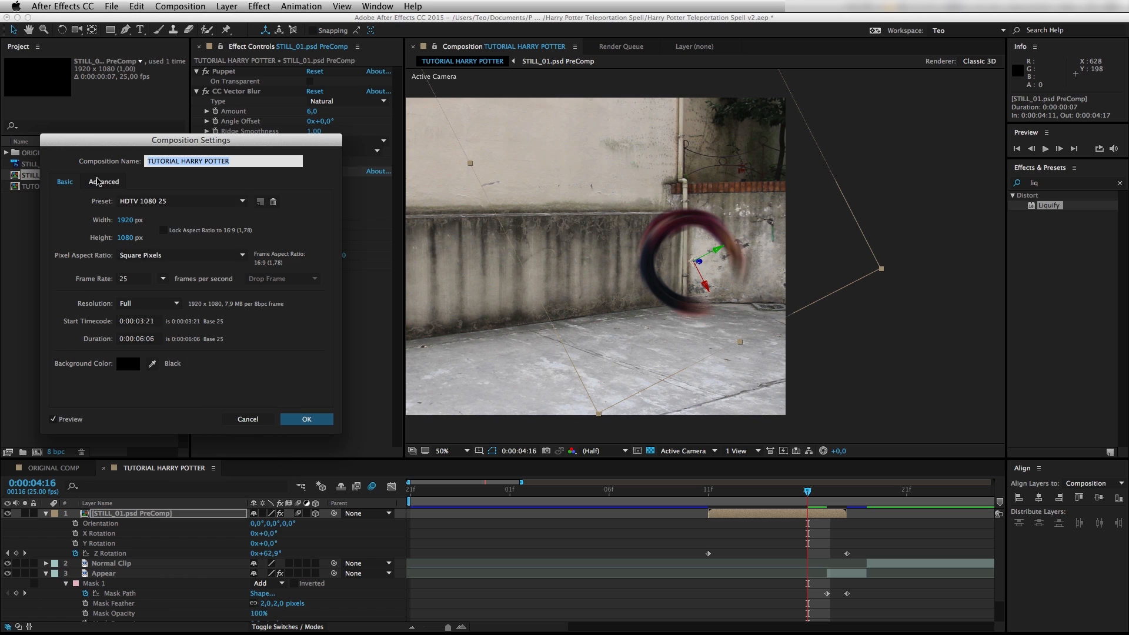
pyautogui.click(103, 181)
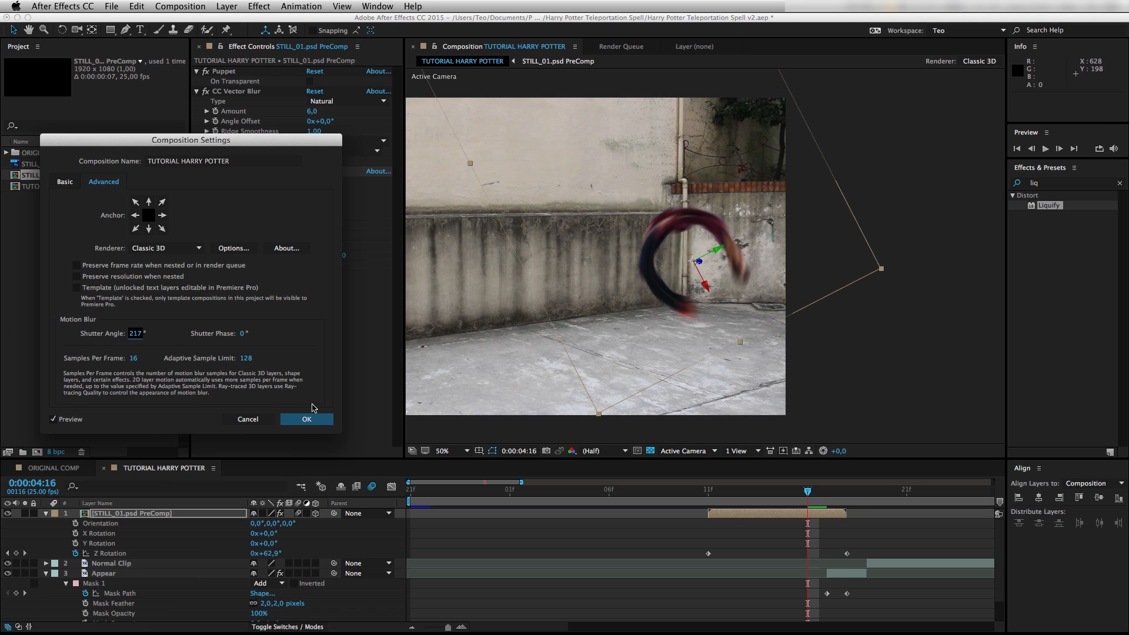
pyautogui.click(307, 419)
# Step: Increase the composition's motion blur Shutter Angle for a longer blur trail
pyautogui.rightClick(167, 476)
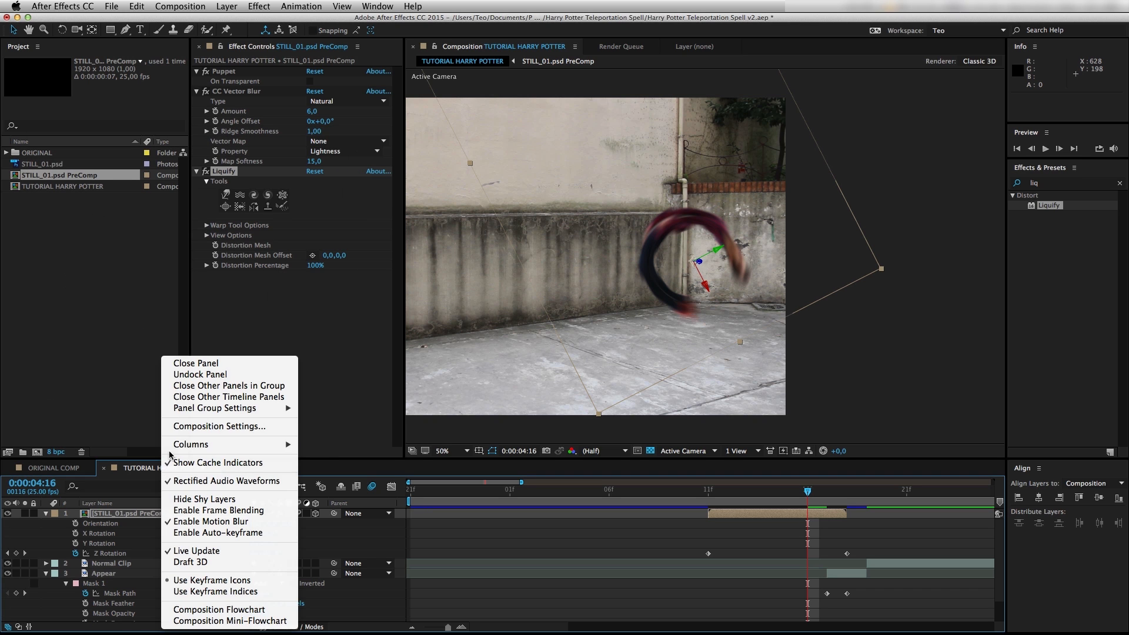
pyautogui.click(184, 427)
pyautogui.click(104, 181)
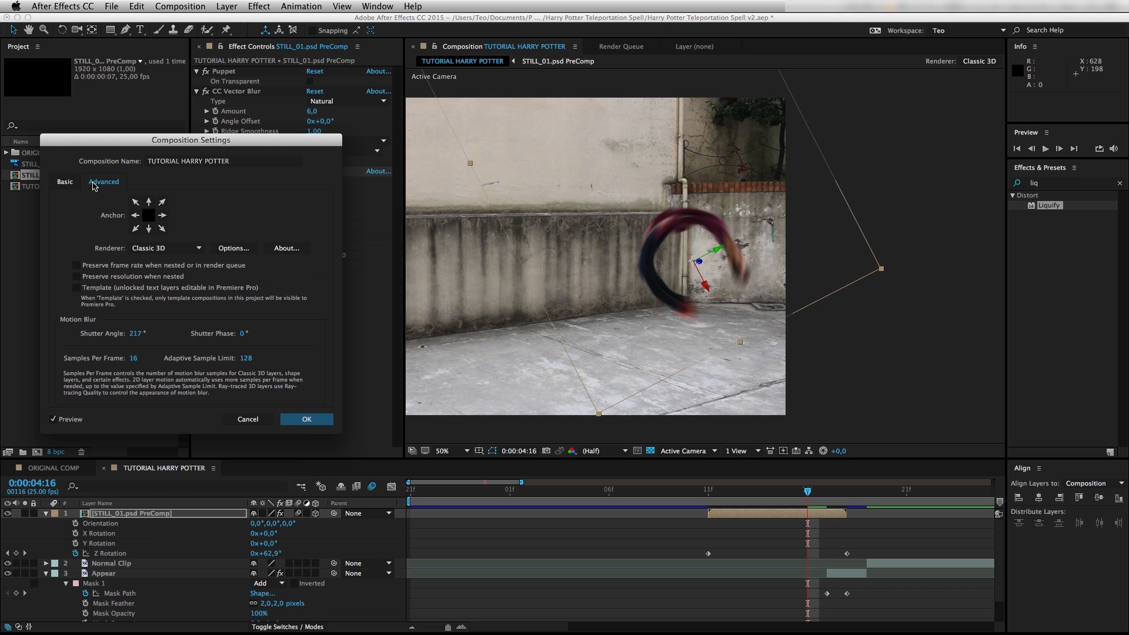
pyautogui.click(134, 333)
pyautogui.press('Return')
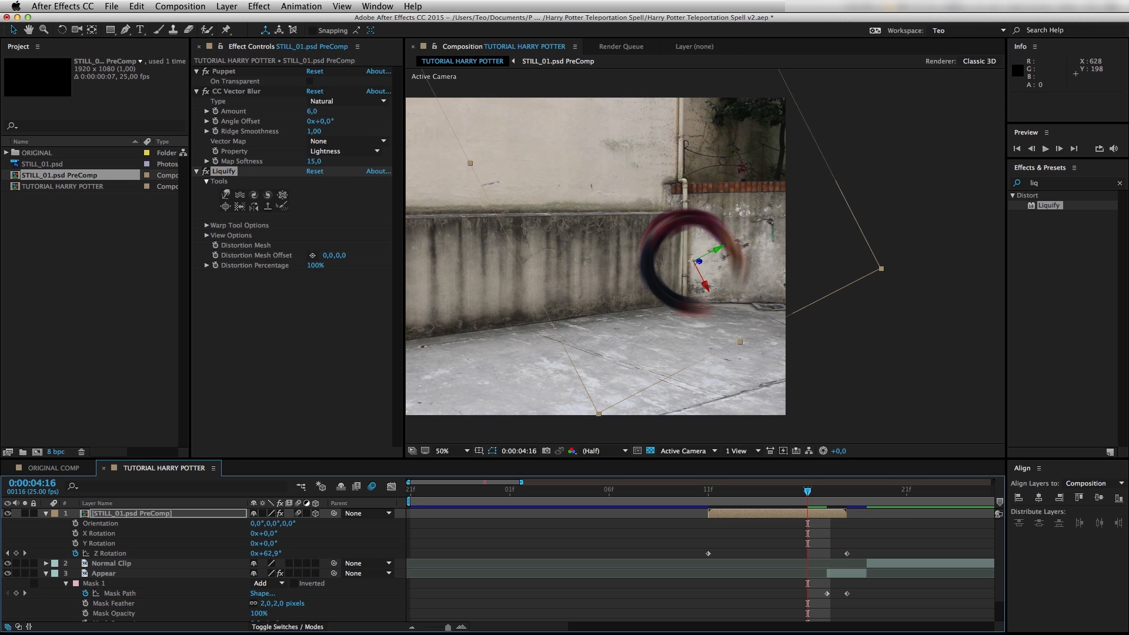
# Step: At 0:00:04:14, tilt STILL_01.psd PreComp in 3D space and set its Scale to 142%
pyautogui.moveTo(797, 493)
pyautogui.mouseDown()
pyautogui.moveTo(715, 494)
pyautogui.moveTo(795, 495)
pyautogui.mouseUp()
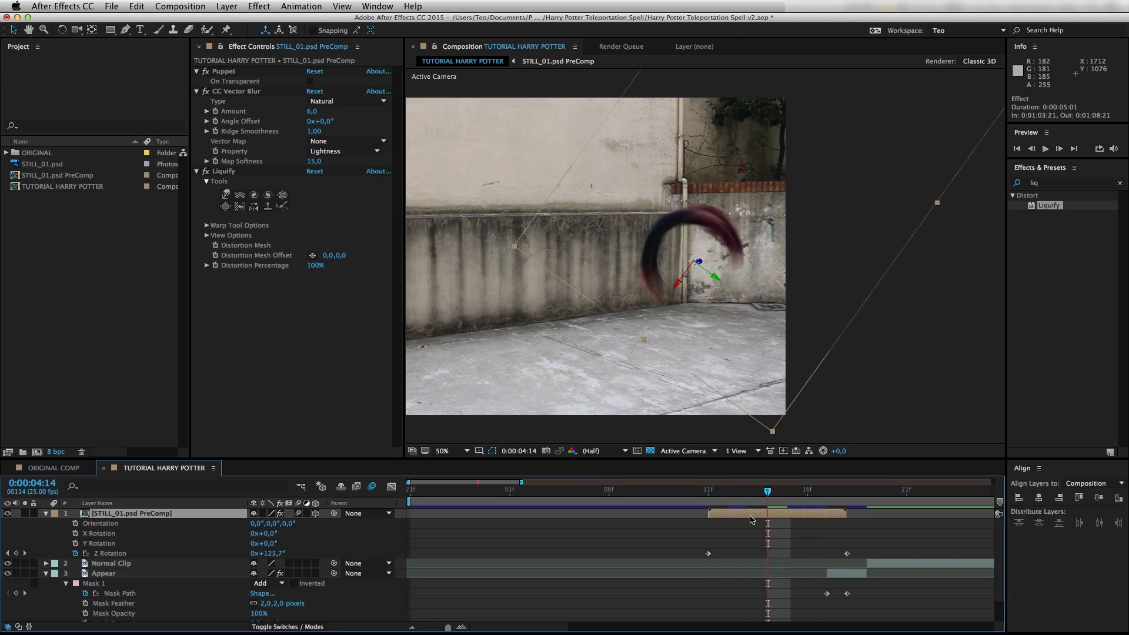
pyautogui.press('s')
pyautogui.moveTo(268, 523); pyautogui.dragTo(279, 523)
pyautogui.press('w')
pyautogui.moveTo(686, 275)
pyautogui.mouseDown()
pyautogui.moveTo(680, 284)
pyautogui.moveTo(708, 273)
pyautogui.moveTo(726, 288)
pyautogui.mouseUp()
pyautogui.press('super+z')
pyautogui.press('s')
pyautogui.press('s')
pyautogui.moveTo(299, 534); pyautogui.dragTo(294, 523)
pyautogui.press('s')
# Step: Duplicate STILL_01.psd PreComp, rotate the copy in 3D to an orientation of about 278.5°, 17.5°, 107.9°, and scale it to 172%
pyautogui.press('super+d')
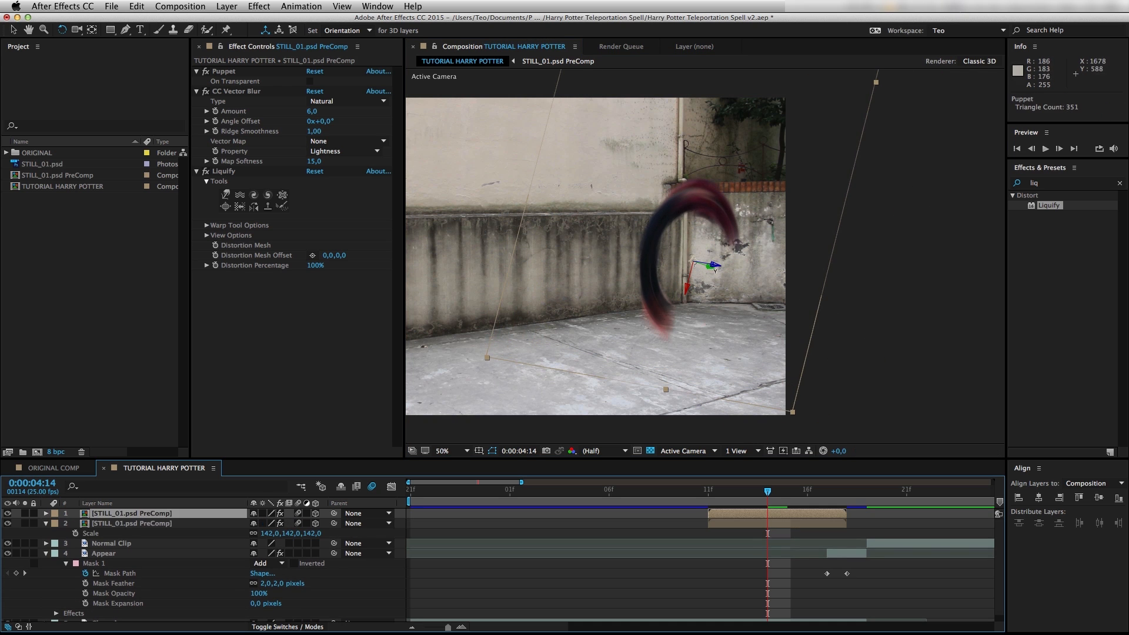
pyautogui.moveTo(715, 266)
pyautogui.mouseDown()
pyautogui.moveTo(708, 251)
pyautogui.moveTo(720, 268)
pyautogui.moveTo(659, 250)
pyautogui.moveTo(593, 282)
pyautogui.mouseUp()
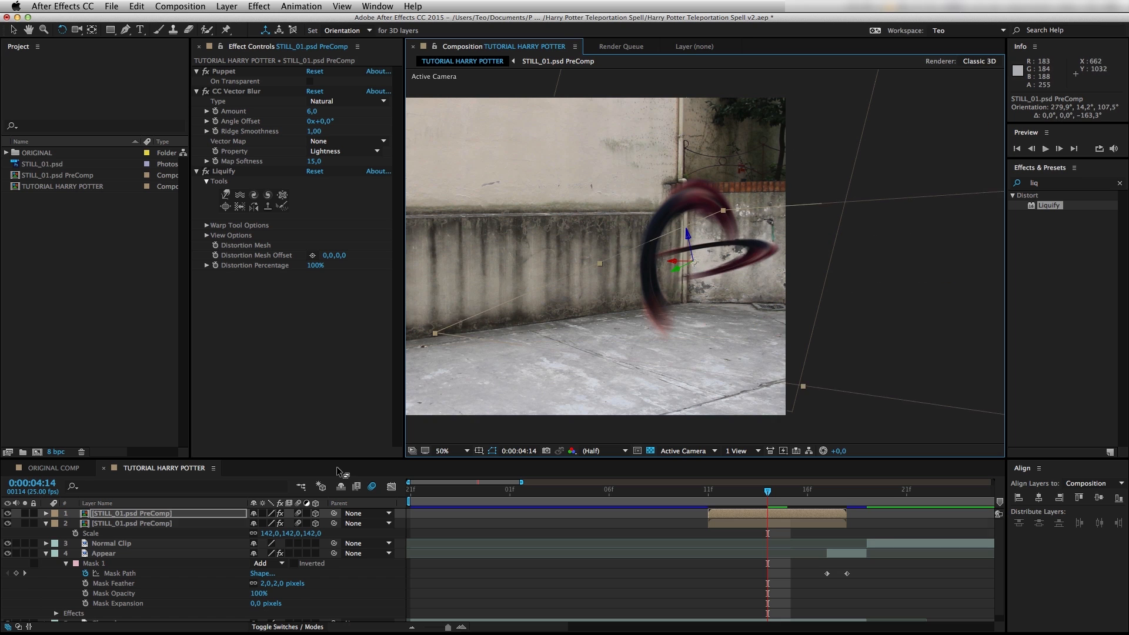
pyautogui.press('s')
pyautogui.moveTo(305, 523); pyautogui.dragTo(316, 522)
pyautogui.press('pagedown')
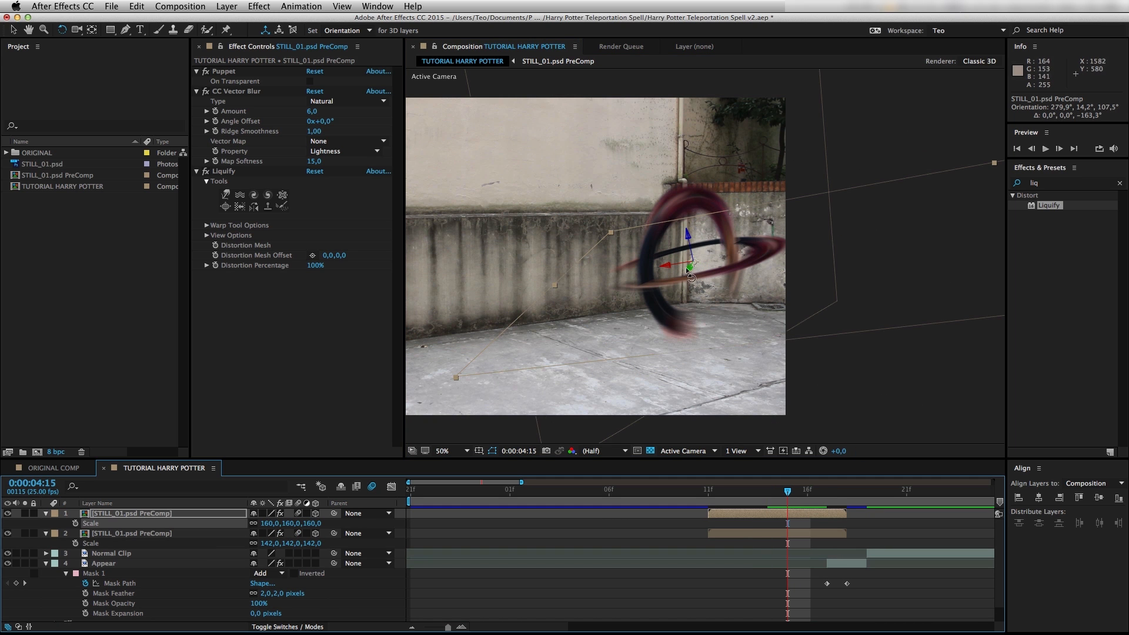
pyautogui.moveTo(688, 269); pyautogui.dragTo(682, 272)
pyautogui.moveTo(305, 524); pyautogui.dragTo(312, 524)
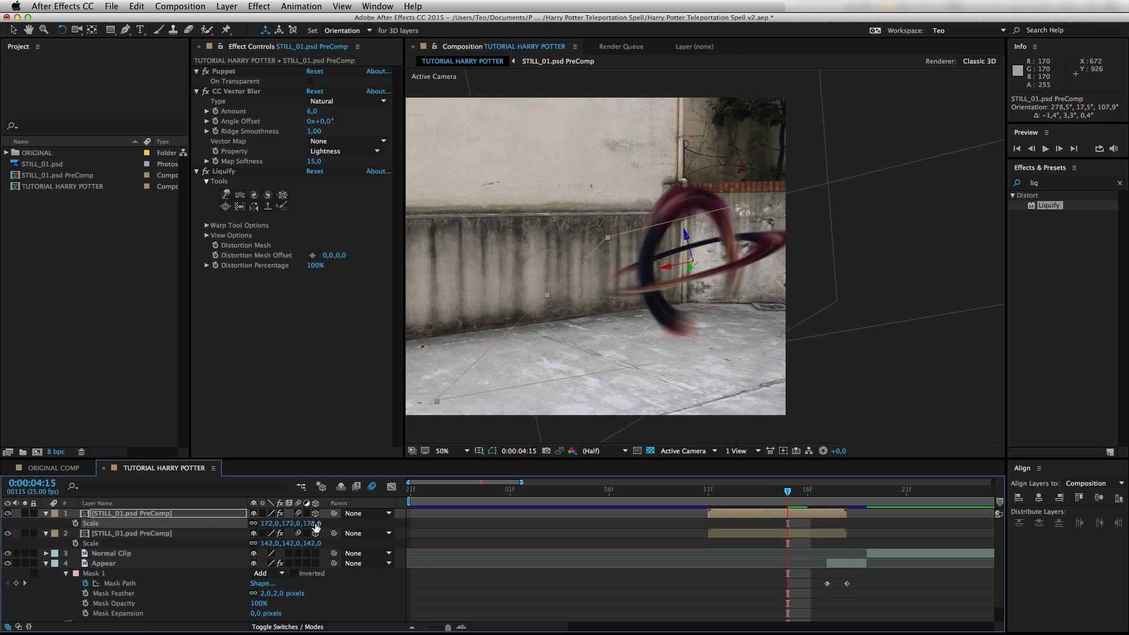
# Step: Duplicate the top STILL_01.psd PreComp layer again, turn the copy to a different 3D angle, and scale it to 69%
pyautogui.press('super+d')
pyautogui.moveTo(682, 288)
pyautogui.mouseDown()
pyautogui.moveTo(675, 309)
pyautogui.moveTo(729, 327)
pyautogui.mouseUp()
pyautogui.moveTo(718, 272)
pyautogui.mouseDown()
pyautogui.moveTo(703, 267)
pyautogui.moveTo(713, 271)
pyautogui.mouseUp()
pyautogui.press('s')
pyautogui.moveTo(293, 522)
pyautogui.mouseDown()
pyautogui.moveTo(310, 522)
pyautogui.moveTo(233, 542)
pyautogui.mouseUp()
pyautogui.click(223, 533)
# Step: Create a fourth STILL_01.psd PreComp copy, rotate it in 3D to another angle, and set its Scale to 174%
pyautogui.press('super+d')
pyautogui.press('s')
pyautogui.moveTo(723, 282); pyautogui.dragTo(696, 284)
pyautogui.press('v')
# Step: Add Scale keyframes to all four STILL_01.psd PreComp layers at 0:00:04:11
pyautogui.moveTo(708, 491)
pyautogui.mouseDown()
pyautogui.moveTo(812, 491)
pyautogui.moveTo(706, 490)
pyautogui.mouseUp()
pyautogui.press('F2')
pyautogui.press('u')
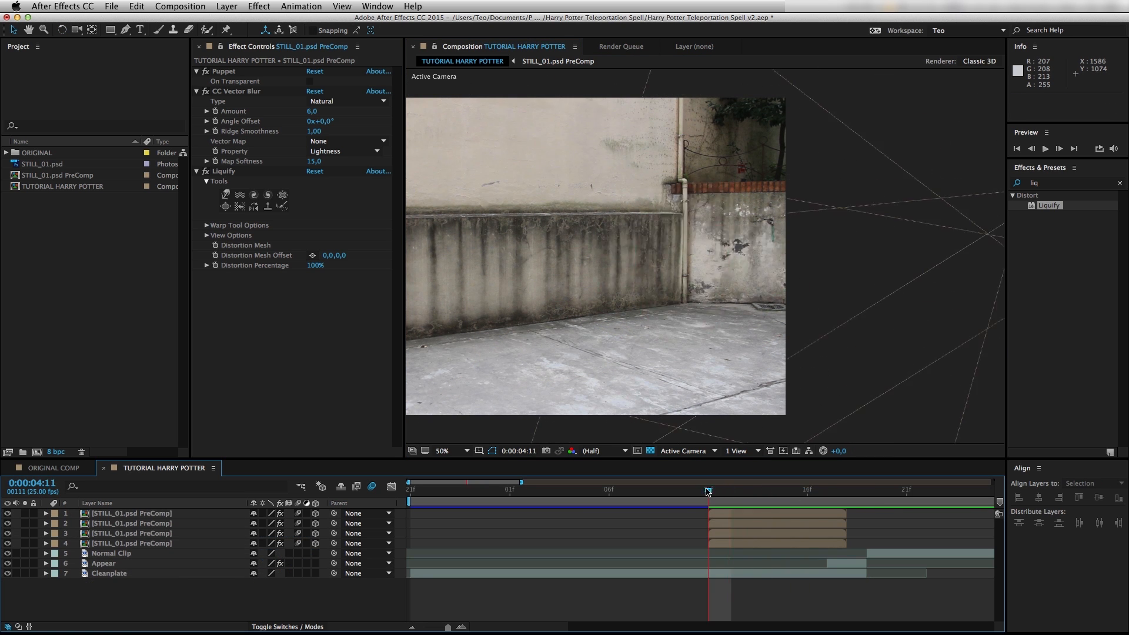
pyautogui.click(132, 543)
pyautogui.keyDown('shift'); pyautogui.click(167, 515); pyautogui.keyUp('shift')
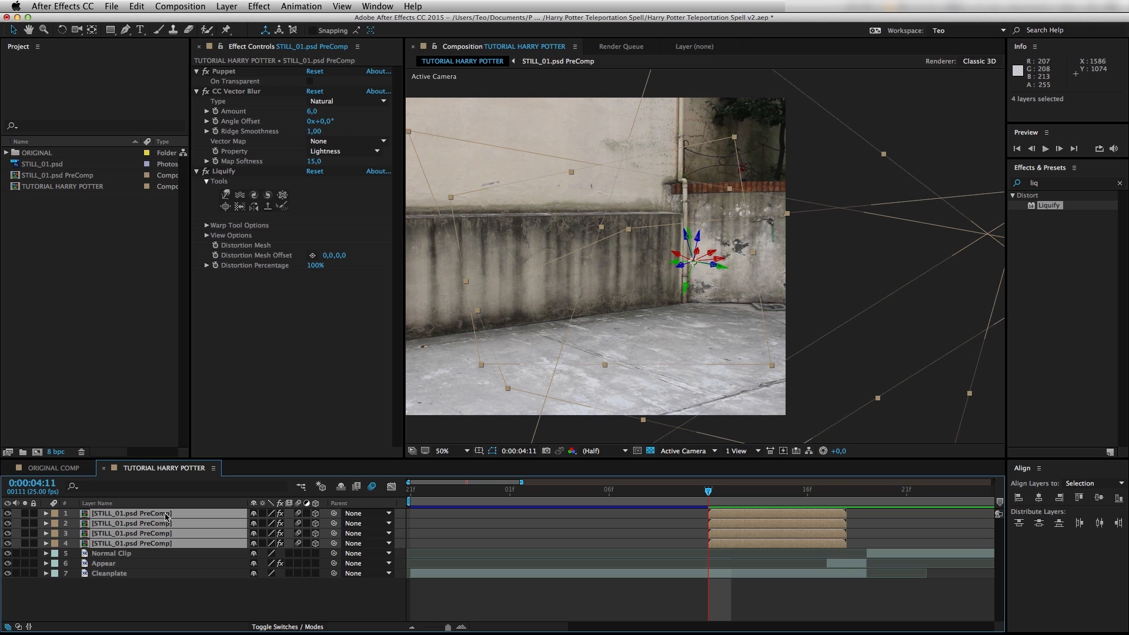
pyautogui.press('s')
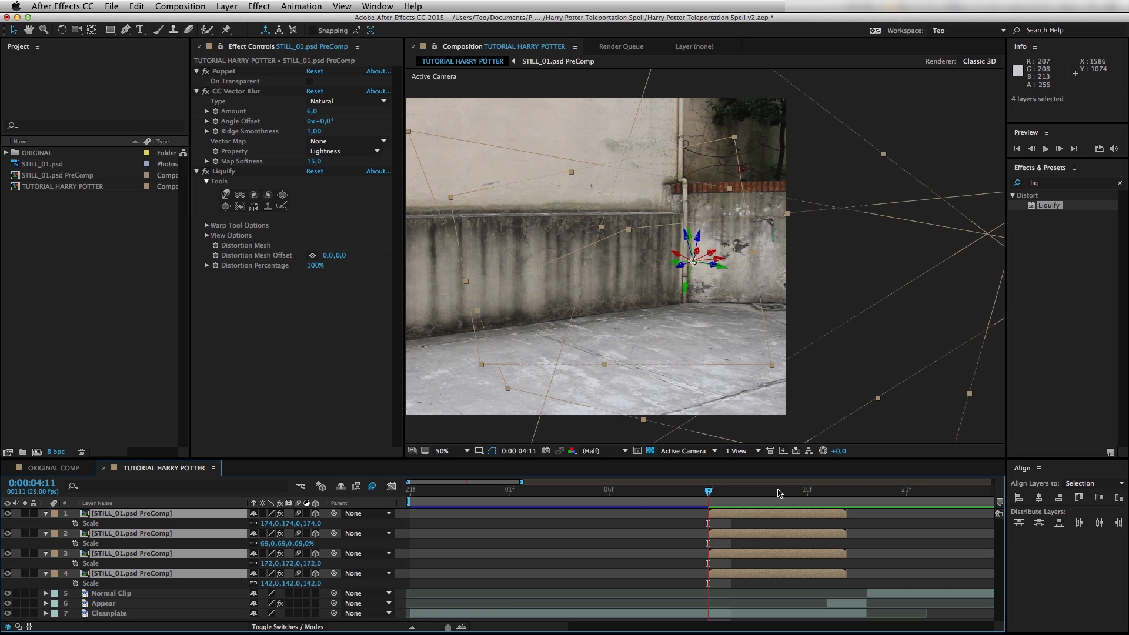
pyautogui.click(74, 524)
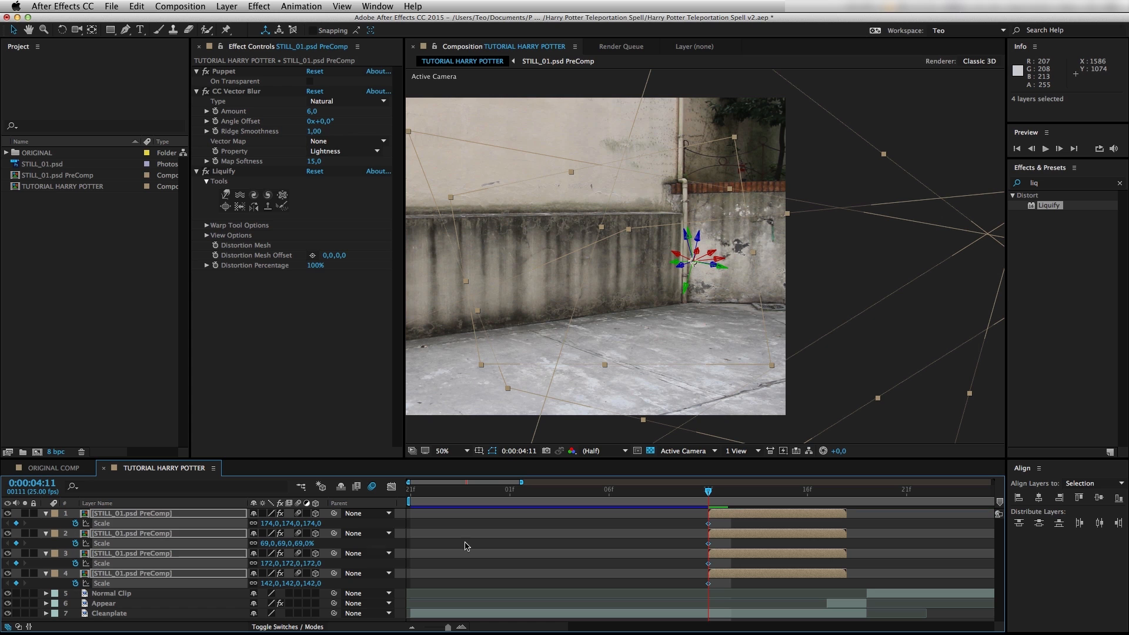
# Step: Keyframe the four layers' existing scales at 0:00:04:18, and enlarge them to 207%, 102%, 205% and 175% at 0:00:04:15
pyautogui.click(847, 491)
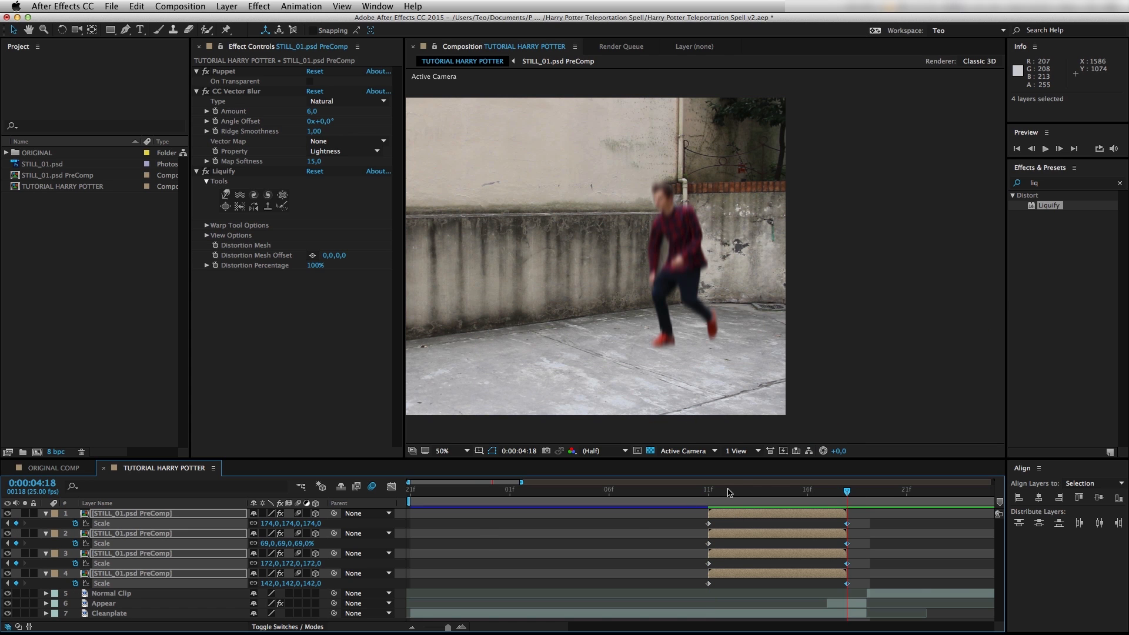
pyautogui.moveTo(708, 491); pyautogui.dragTo(787, 490)
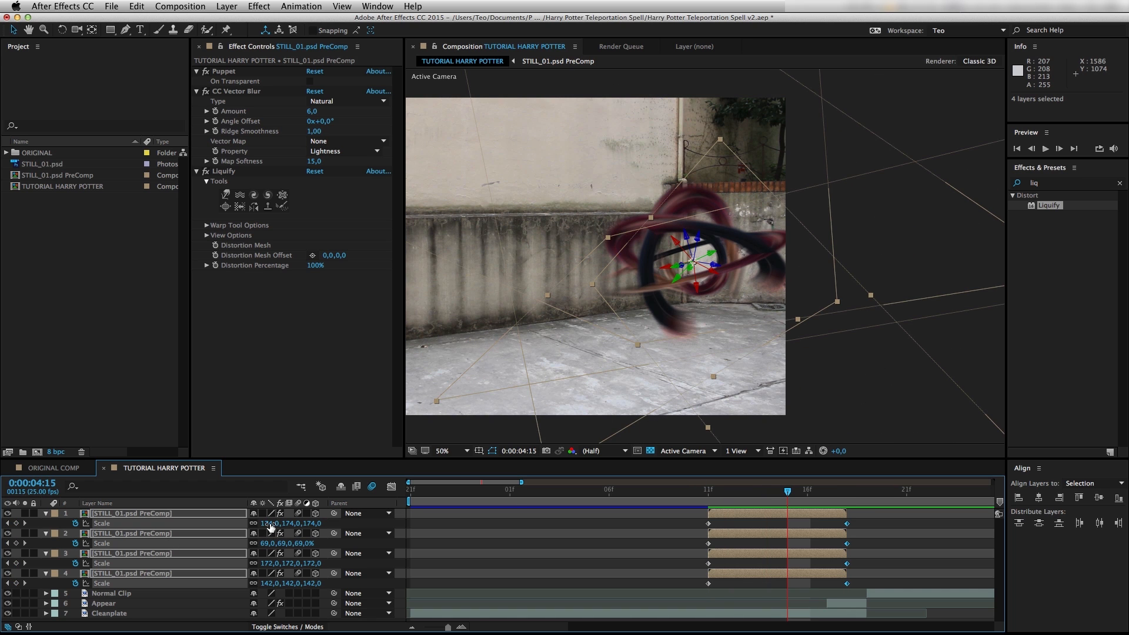
pyautogui.moveTo(272, 523); pyautogui.dragTo(284, 524)
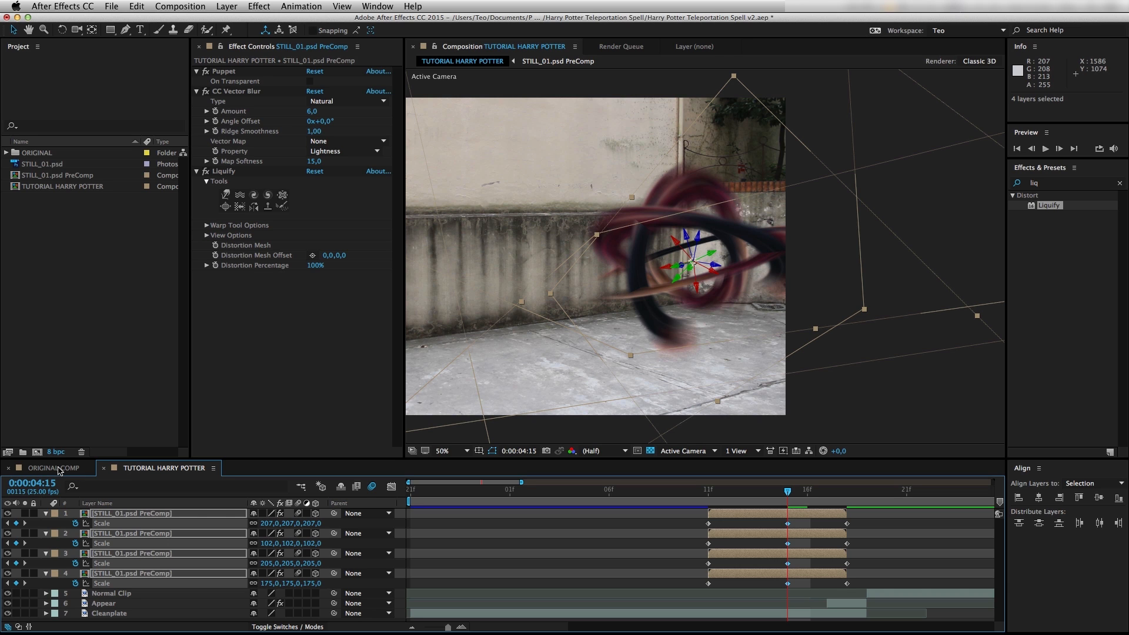
# Step: Apply Easy Ease In to the ending Z Rotation keyframes of the four STILL_01.psd PreComp layers in the speed graph
pyautogui.press('r')
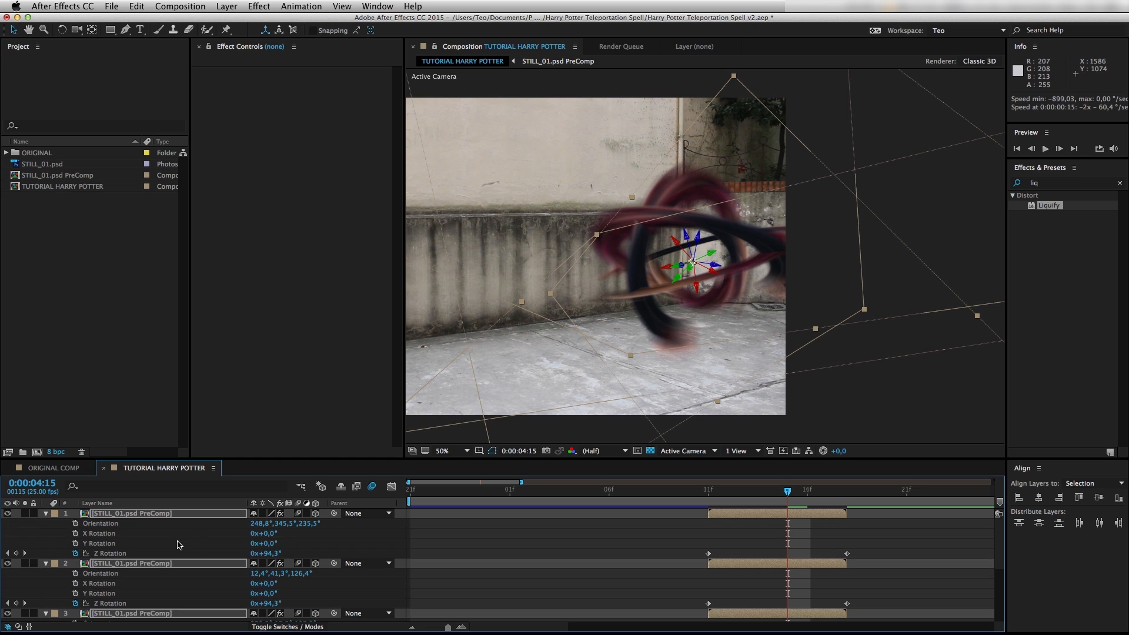
pyautogui.moveTo(691, 542); pyautogui.dragTo(855, 589)
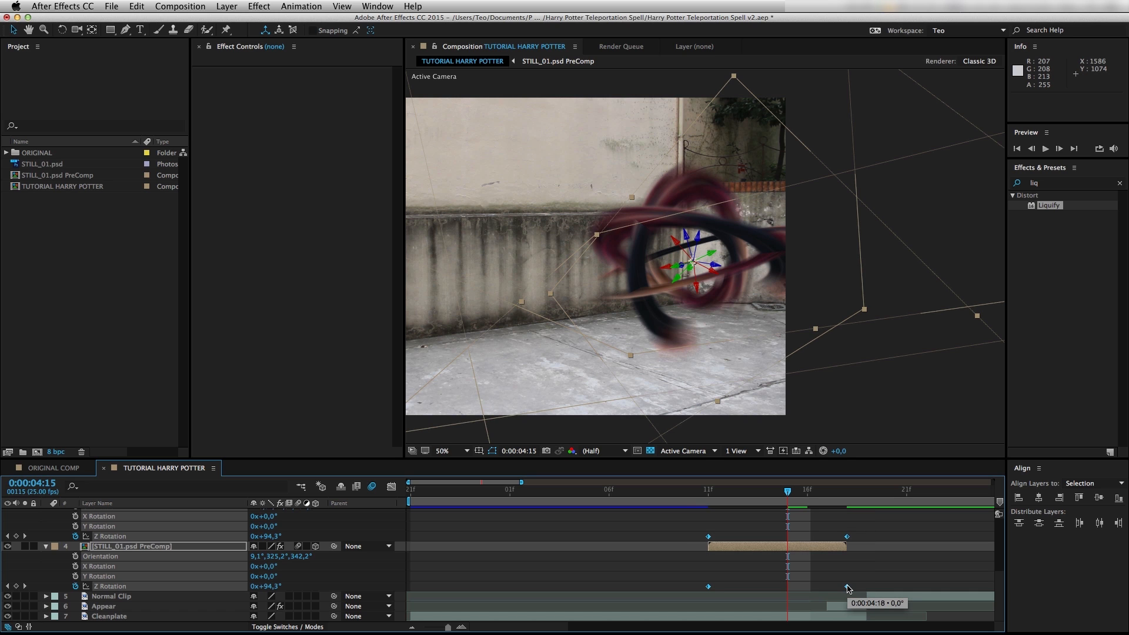
pyautogui.click(391, 486)
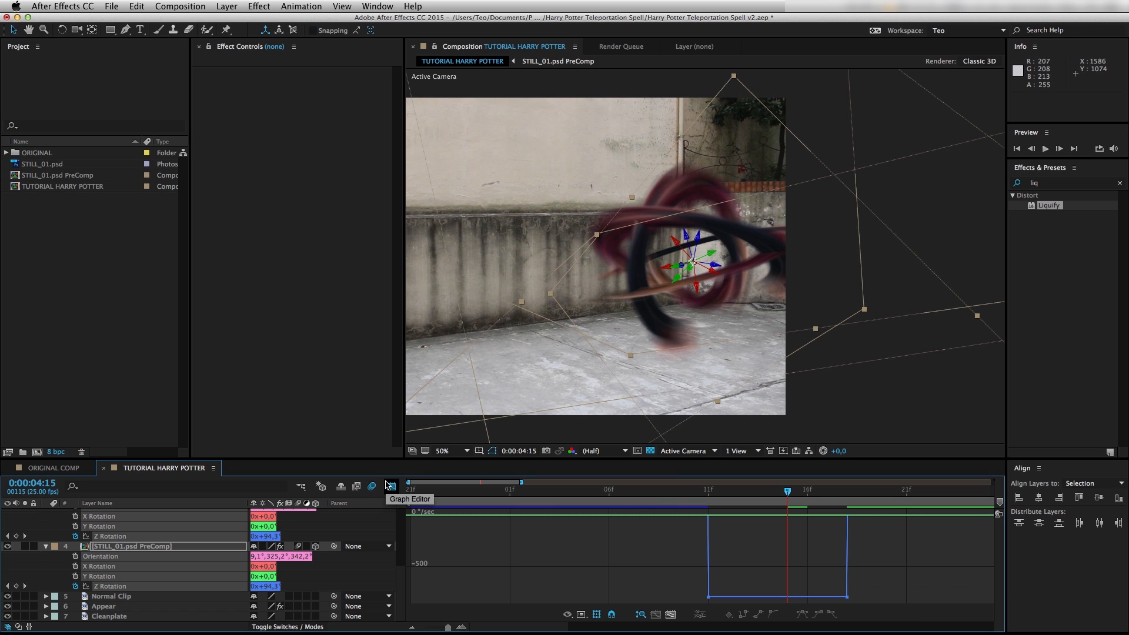
pyautogui.moveTo(870, 589); pyautogui.dragTo(823, 606)
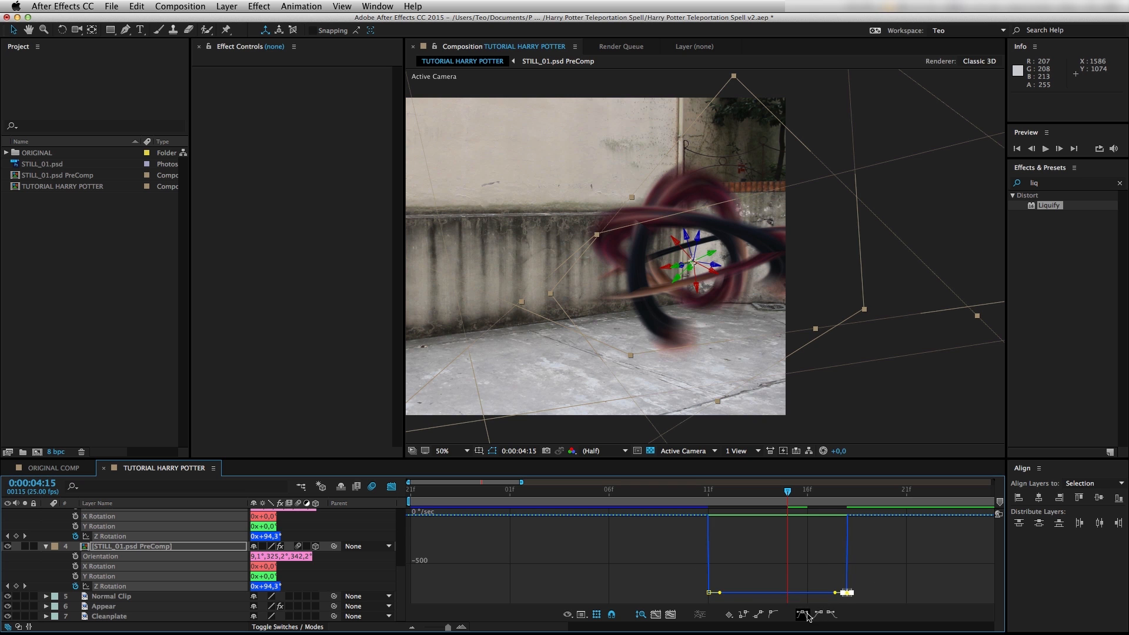
pyautogui.click(816, 614)
# Step: Reshape the Z Rotation speed curves with a longer influence on the start keyframes and a short influence on the end keyframes
pyautogui.moveTo(721, 576); pyautogui.dragTo(797, 575)
pyautogui.press('super+z')
pyautogui.moveTo(722, 576); pyautogui.dragTo(758, 573)
pyautogui.click(847, 514)
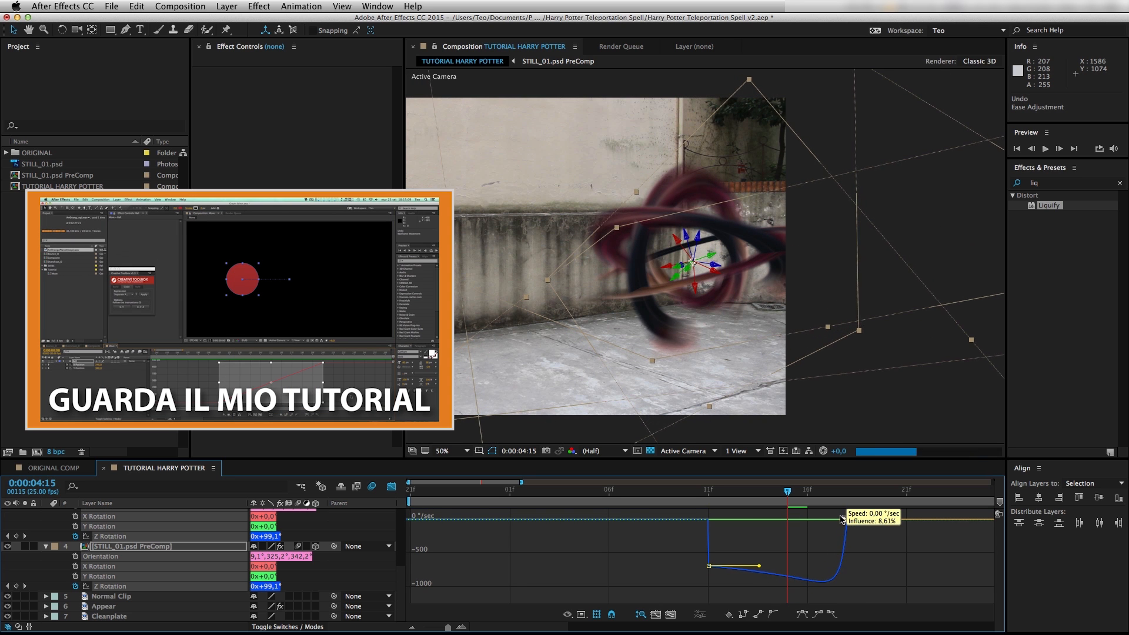
pyautogui.click(704, 490)
pyautogui.moveTo(703, 489); pyautogui.dragTo(826, 491)
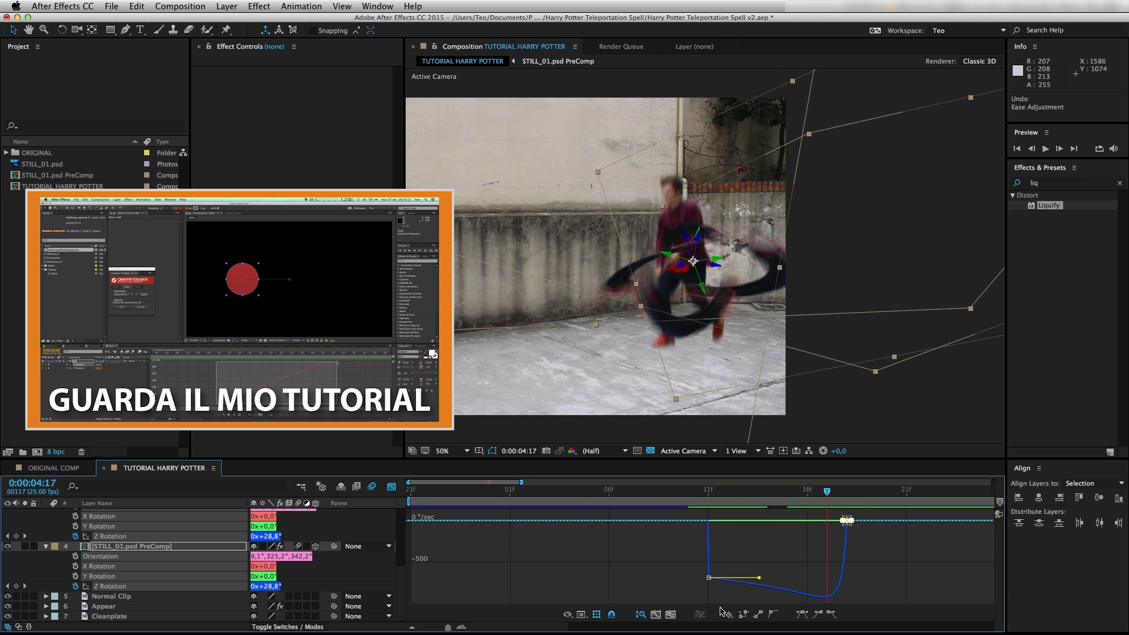
pyautogui.moveTo(447, 627); pyautogui.dragTo(450, 628)
pyautogui.press('super+z')
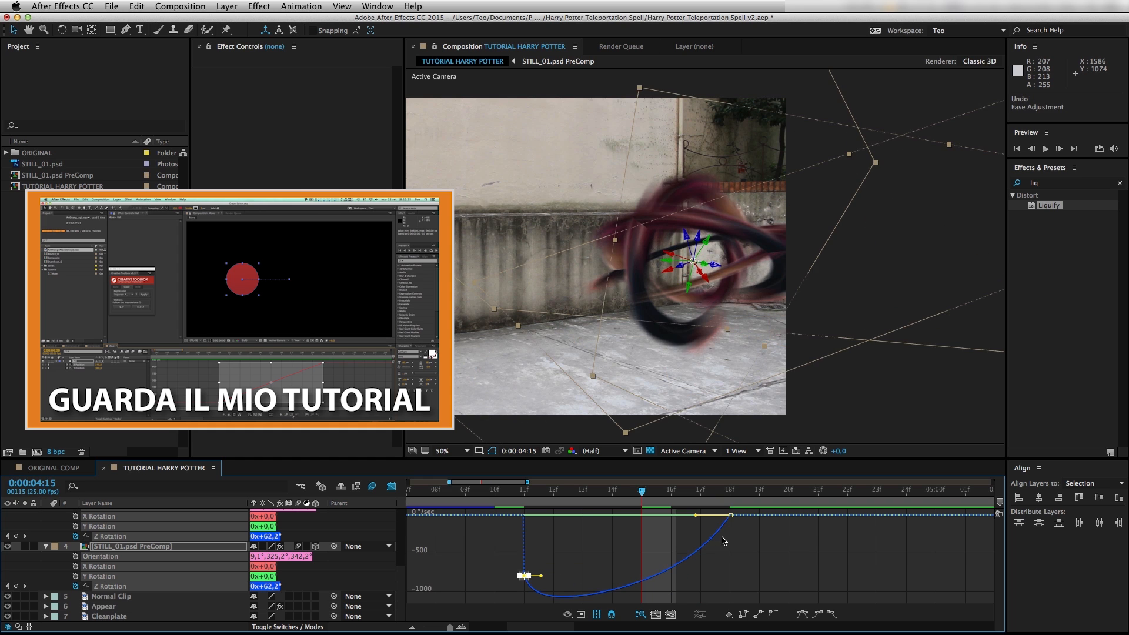
pyautogui.press('super+shift+z')
pyautogui.moveTo(697, 519); pyautogui.dragTo(713, 520)
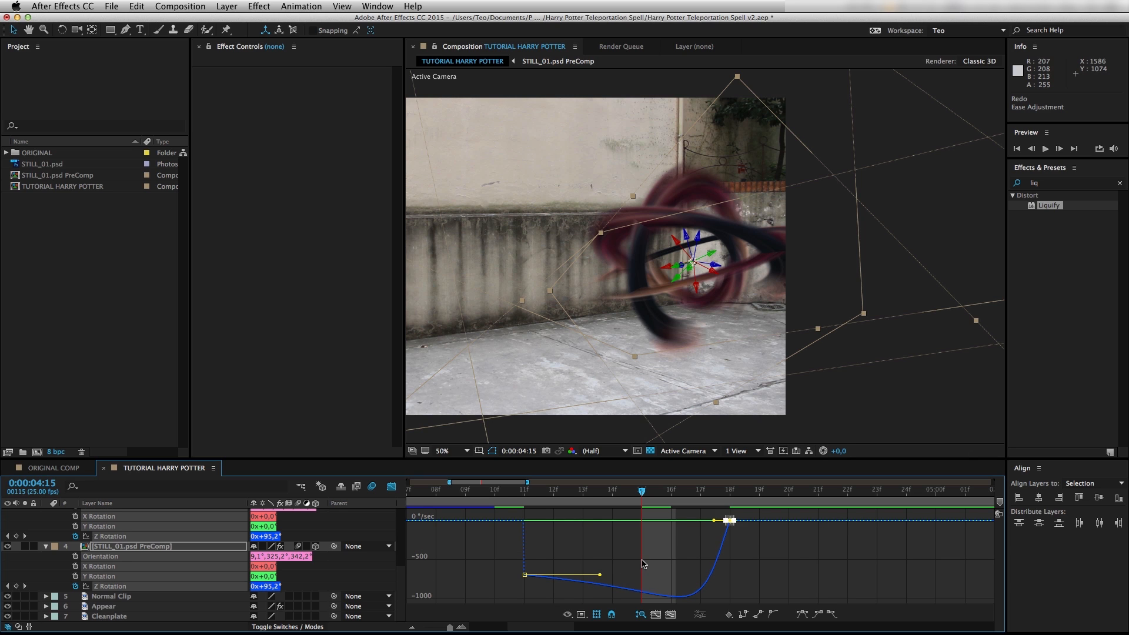
pyautogui.click(391, 487)
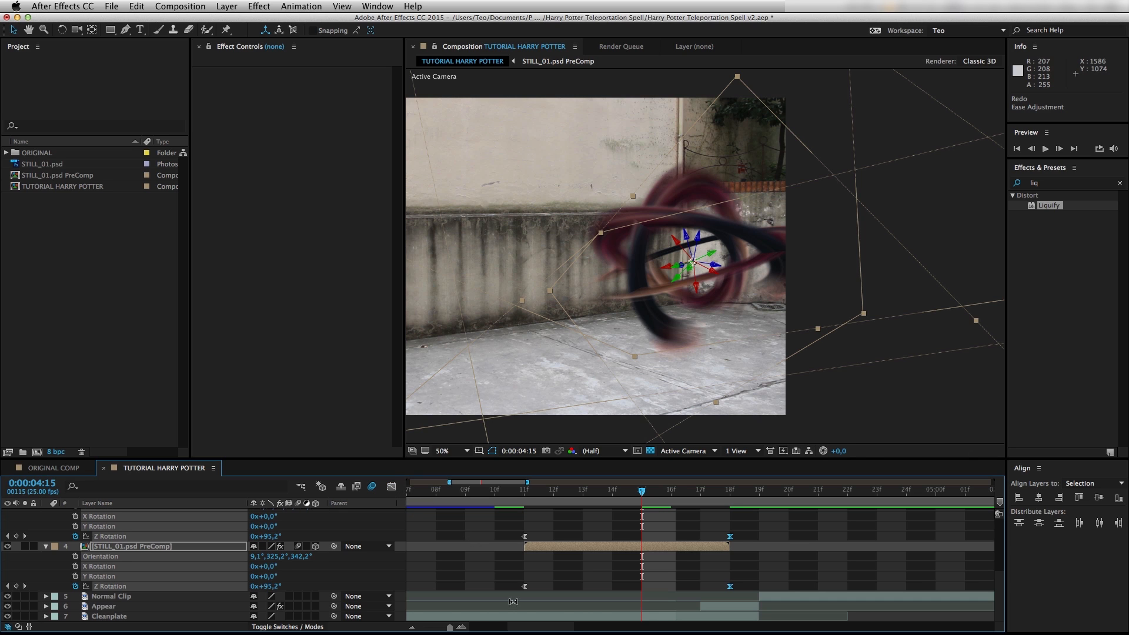
pyautogui.moveTo(449, 627); pyautogui.dragTo(439, 627)
pyautogui.click(501, 545)
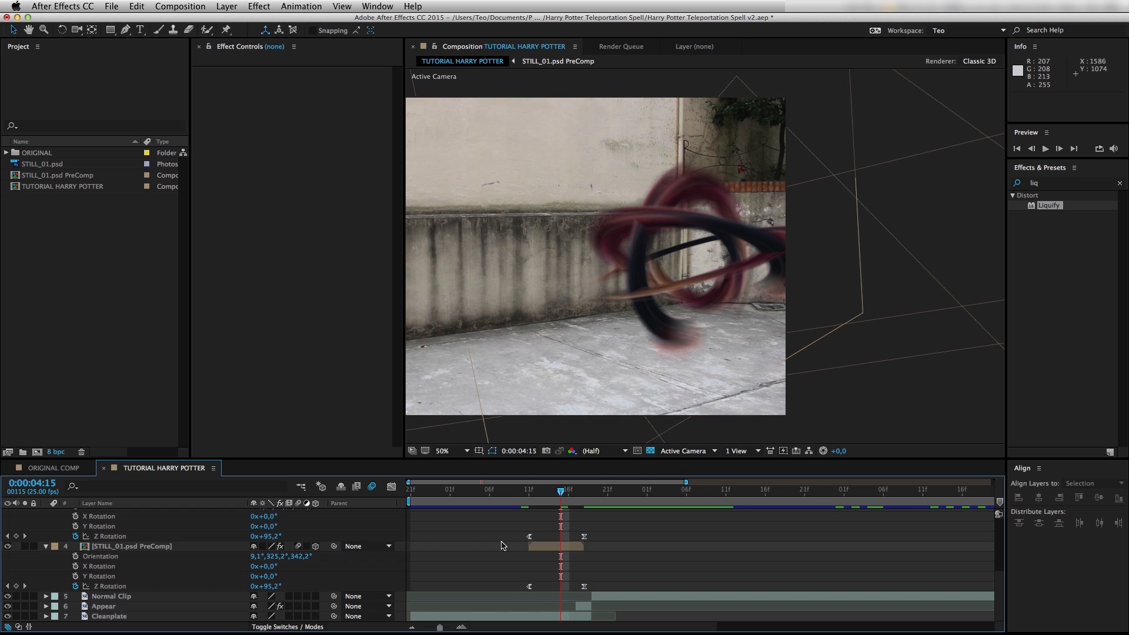
# Step: Collapse the revealed properties of all layers in the TUTORIAL HARRY POTTER composition
pyautogui.scroll(5, 501, 545)
pyautogui.press('super+a')
pyautogui.press('u')
pyautogui.press('u')
pyautogui.press('u')
# Step: End the work area at 0:00:04:21 and preview the teleportation animation
pyautogui.click(608, 493)
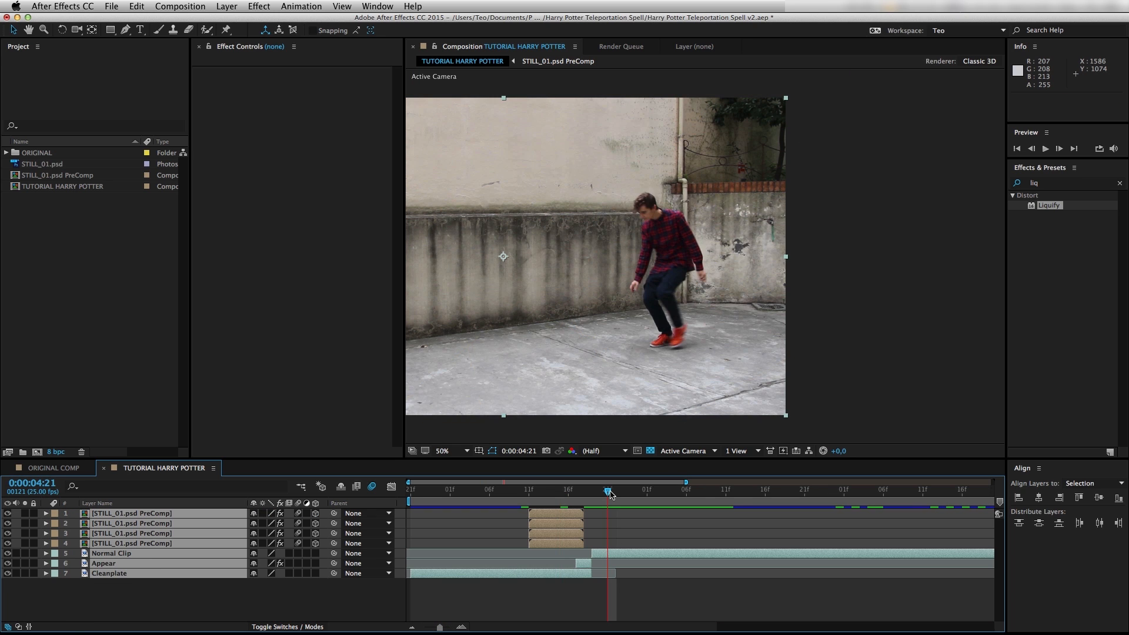
pyautogui.press('n')
pyautogui.click(353, 607)
pyautogui.press('space')
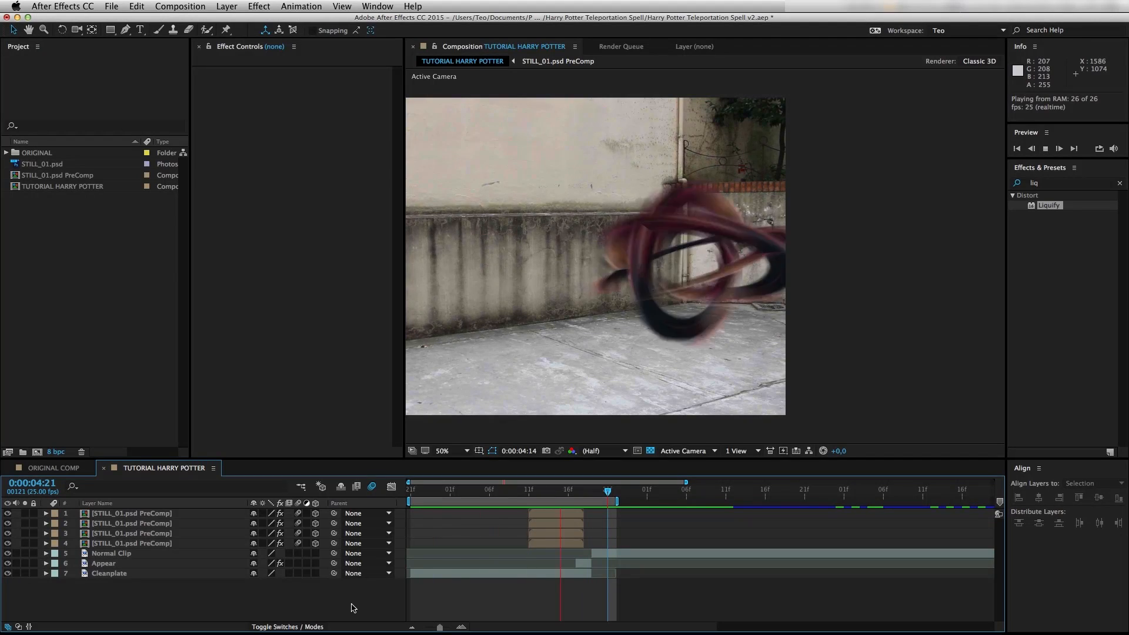
# Step: Add Powder_Hits_07.mov from the ORIGINAL folder above all layers and trim its start to match the STILL_01.psd PreComp layers
pyautogui.click(6, 152)
pyautogui.moveTo(46, 254); pyautogui.dragTo(141, 518)
pyautogui.click(6, 153)
pyautogui.moveTo(514, 516); pyautogui.dragTo(625, 515)
pyautogui.click(461, 627)
pyautogui.moveTo(542, 513); pyautogui.dragTo(529, 515)
# Step: At 0:00:04:13, place Powder_Hits_07.mov over the swirl at position 1634, 492, rotate it upright, and scale it to 108%
pyautogui.moveTo(546, 495); pyautogui.dragTo(560, 495)
pyautogui.moveTo(487, 266); pyautogui.dragTo(693, 281)
pyautogui.press('w')
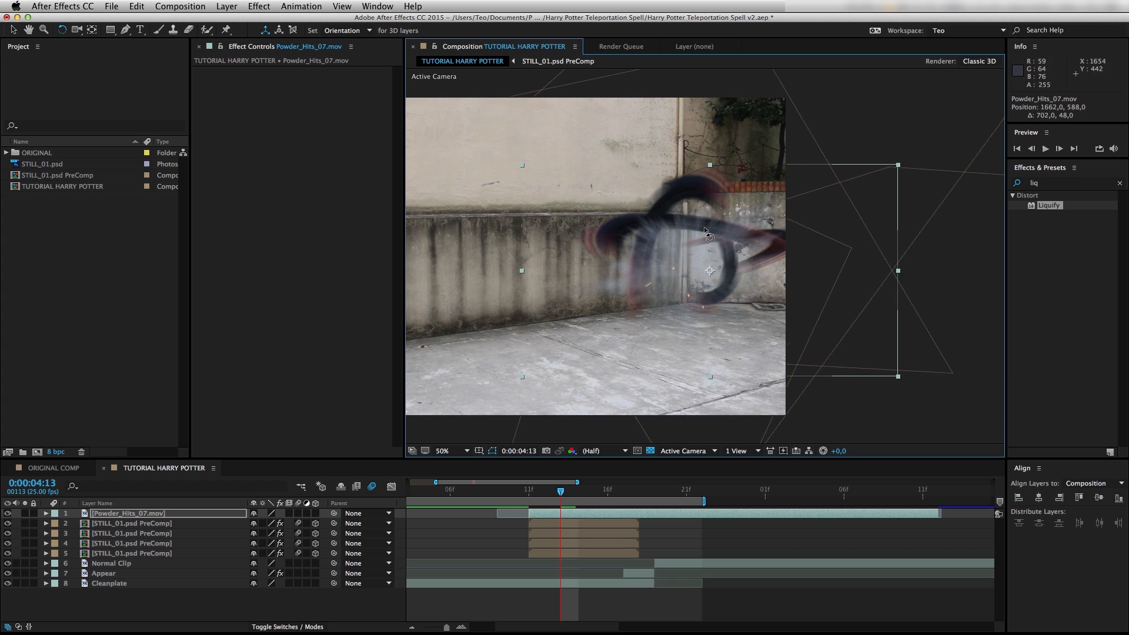
pyautogui.moveTo(704, 227); pyautogui.dragTo(669, 254)
pyautogui.press('v')
pyautogui.moveTo(698, 316); pyautogui.dragTo(690, 292)
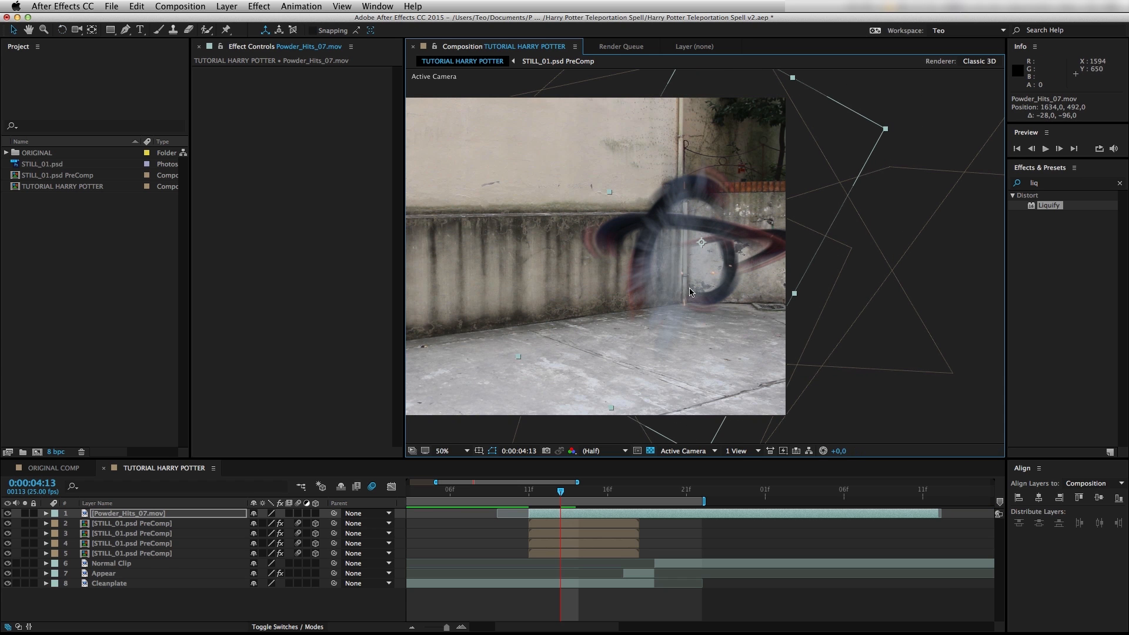
pyautogui.press('s')
# Step: Apply the Hue/Saturation effect to Powder_Hits_07.mov with Master Hue at -12°, and collapse the layer
pyautogui.click(1048, 183)
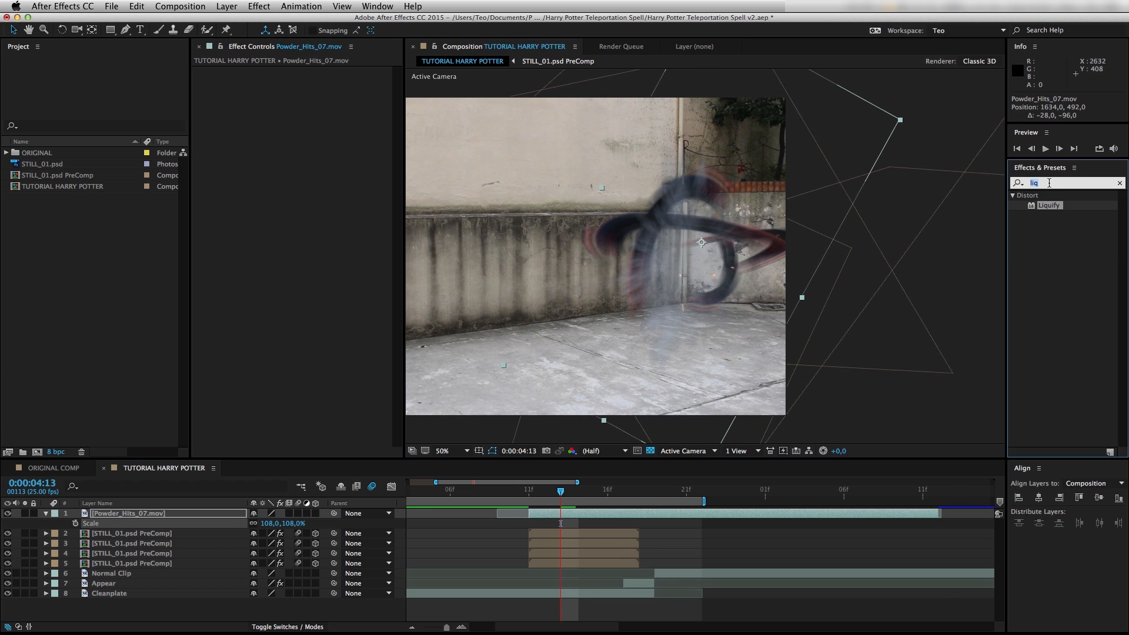
pyautogui.write('hue')
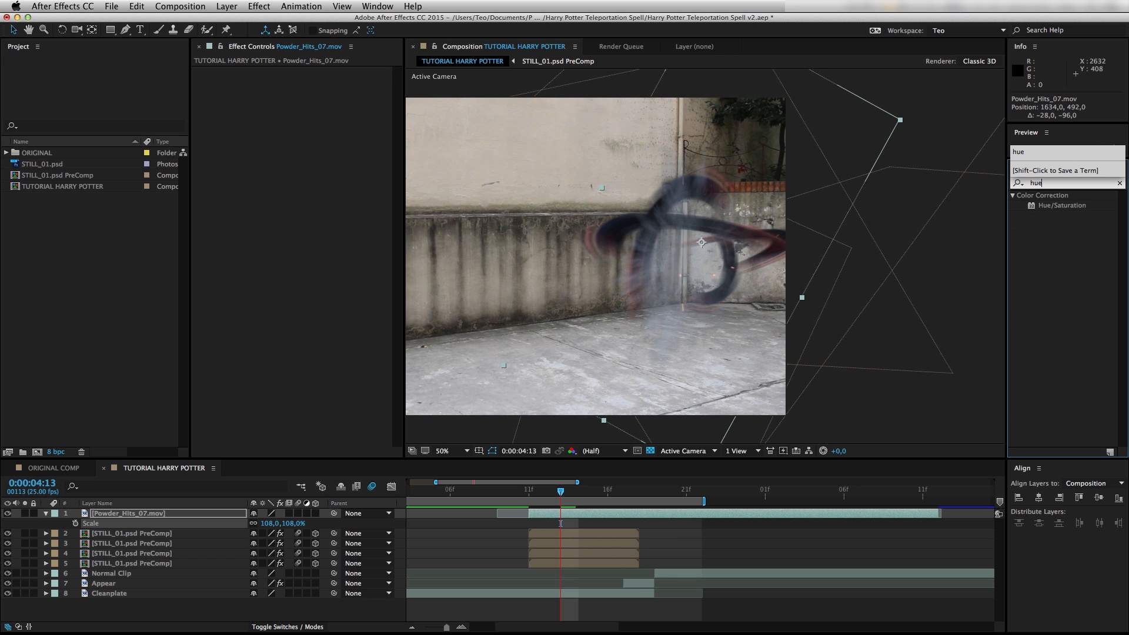
pyautogui.doubleClick(1074, 209)
pyautogui.moveTo(317, 140); pyautogui.dragTo(314, 143)
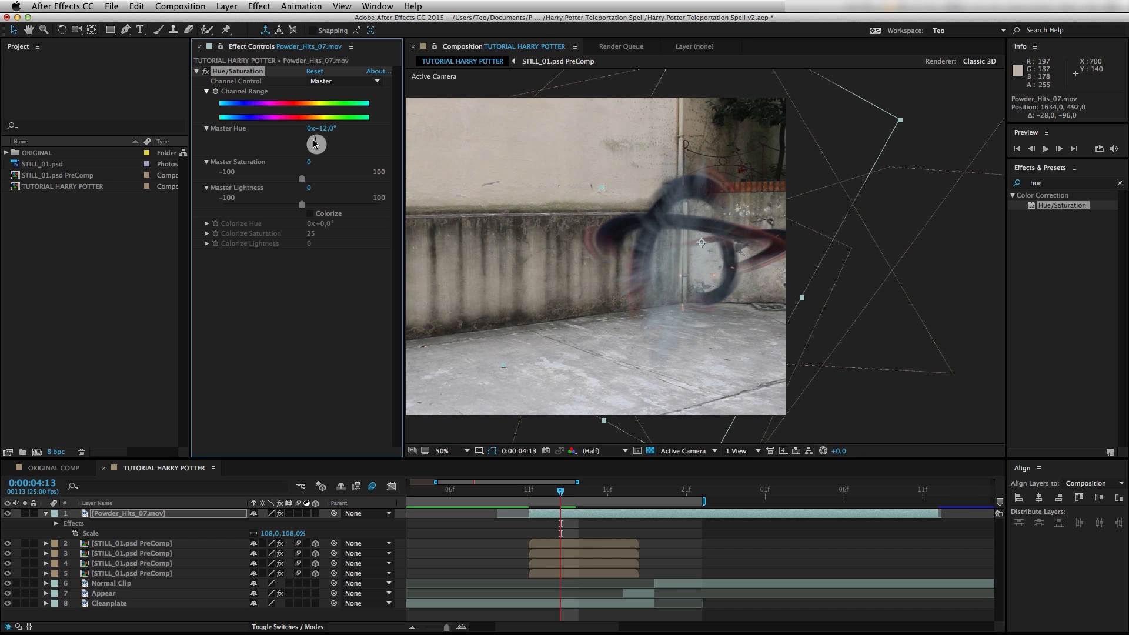
pyautogui.click(46, 514)
pyautogui.press('F2')
# Step: Trim the composition to a work area running from 0:00:03:21 to 0:00:09:01, and fit the frame in the viewer
pyautogui.moveTo(560, 491)
pyautogui.mouseDown()
pyautogui.moveTo(1037, 486)
pyautogui.moveTo(566, 494)
pyautogui.mouseUp()
pyautogui.press('n')
pyautogui.rightClick(558, 500)
pyautogui.moveTo(446, 627); pyautogui.dragTo(423, 625)
pyautogui.rightClick(885, 498)
pyautogui.click(864, 526)
pyautogui.moveTo(748, 493); pyautogui.dragTo(870, 492)
pyautogui.rightClick(874, 502)
pyautogui.click(891, 534)
pyautogui.click(449, 451)
pyautogui.click(451, 458)
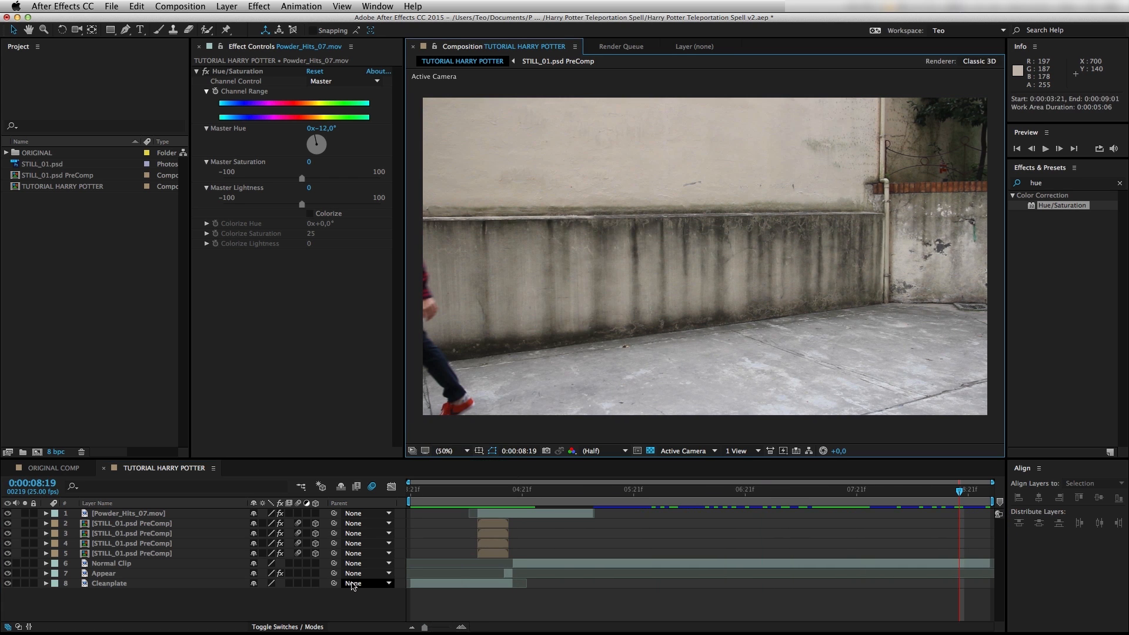
# Step: Pre-compose all layers into a new composition named EFFECT, moving all attributes into it
pyautogui.click(352, 601)
pyautogui.moveTo(147, 610); pyautogui.dragTo(206, 493)
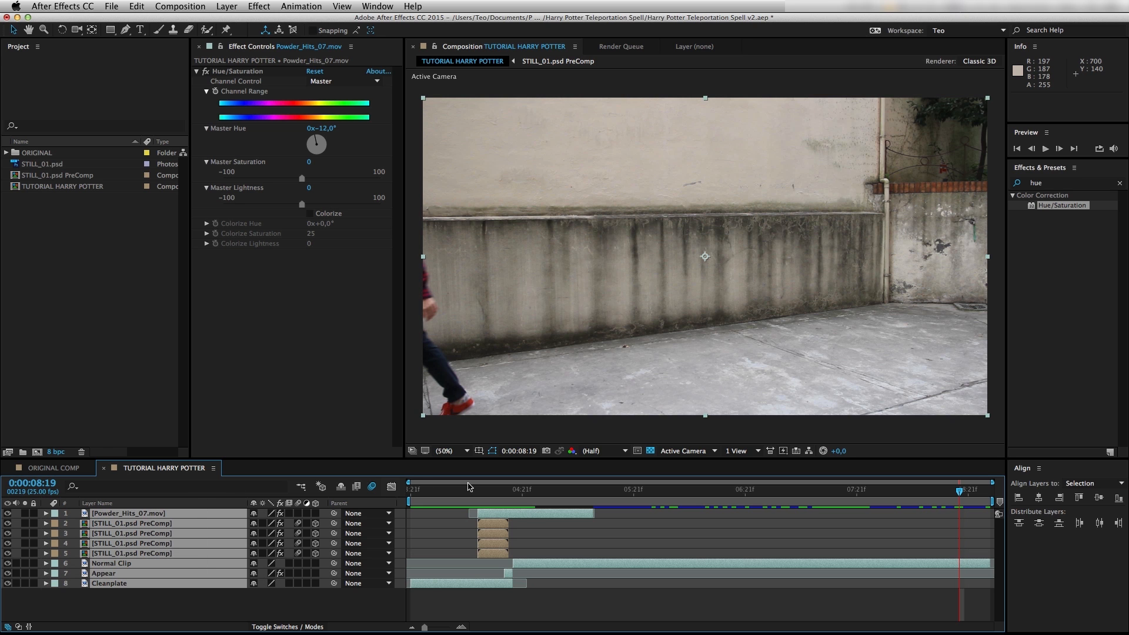
pyautogui.moveTo(485, 491); pyautogui.dragTo(515, 489)
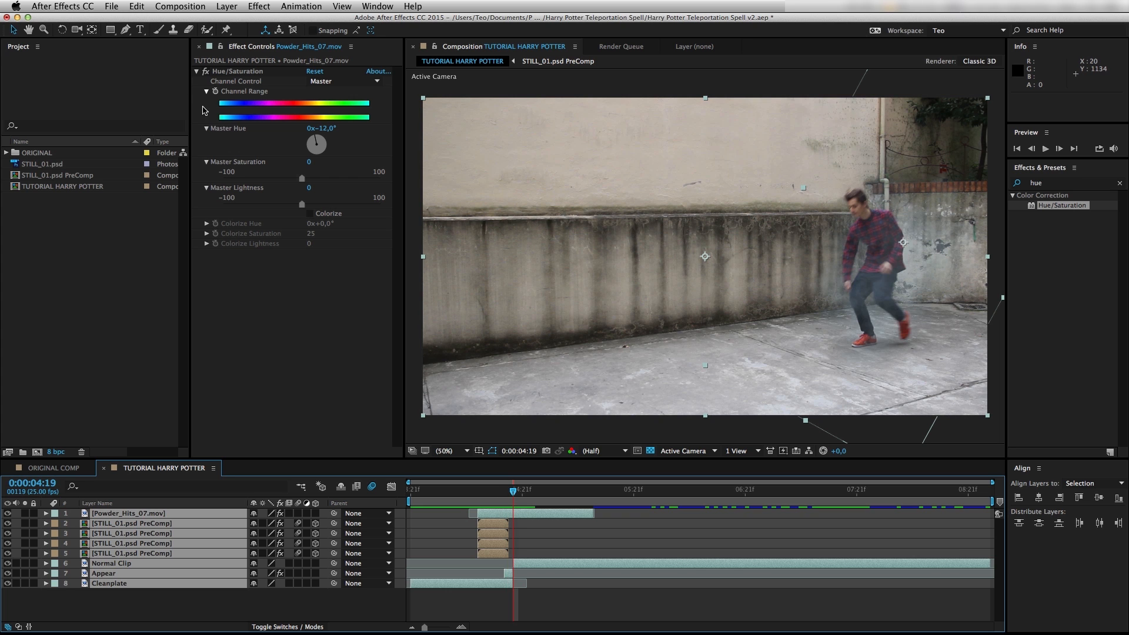
pyautogui.click(226, 6)
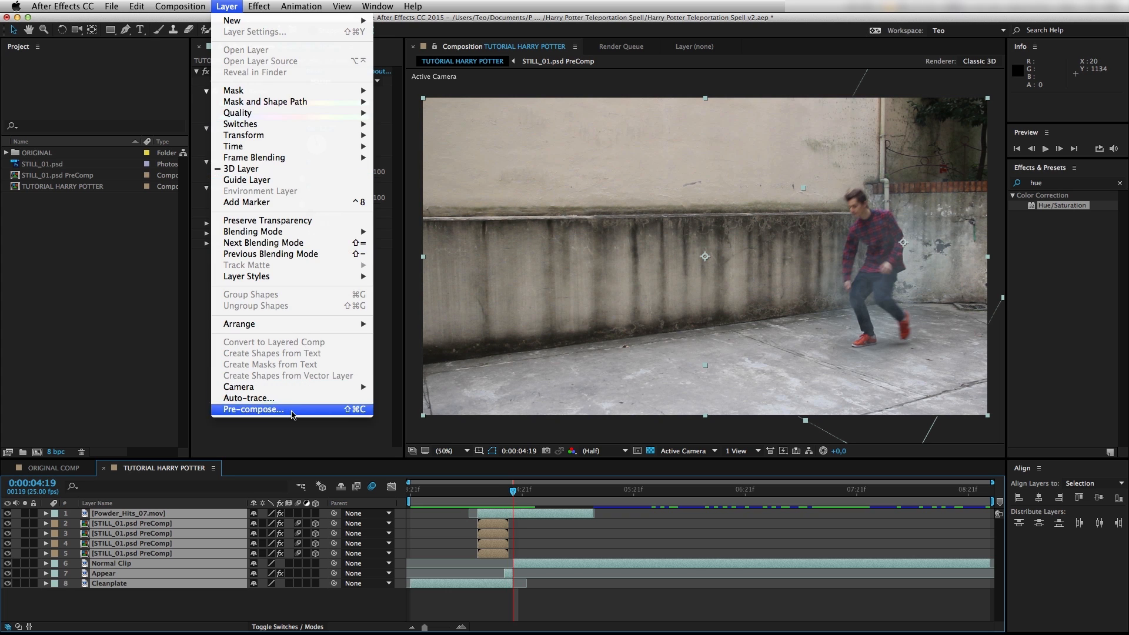
pyautogui.click(294, 415)
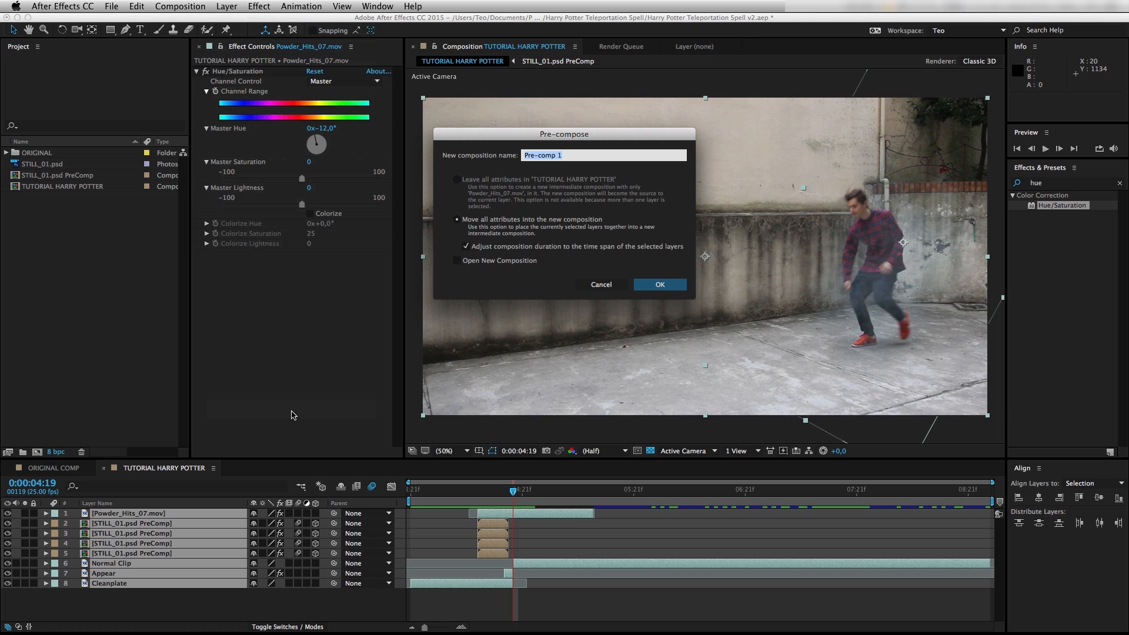
pyautogui.write('EFFECT')
pyautogui.press('Return')
# Step: Set the TUTORIAL HARRY POTTER composition's height to 800 px and shift the EFFECT layer up to position 960, 338
pyautogui.rightClick(165, 470)
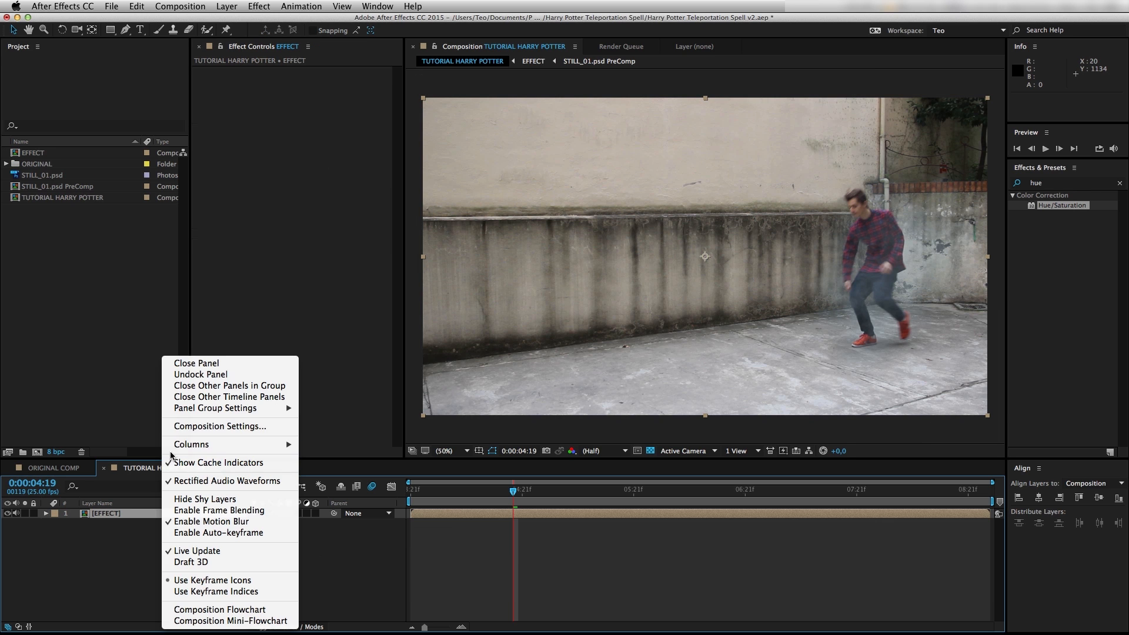
pyautogui.click(182, 429)
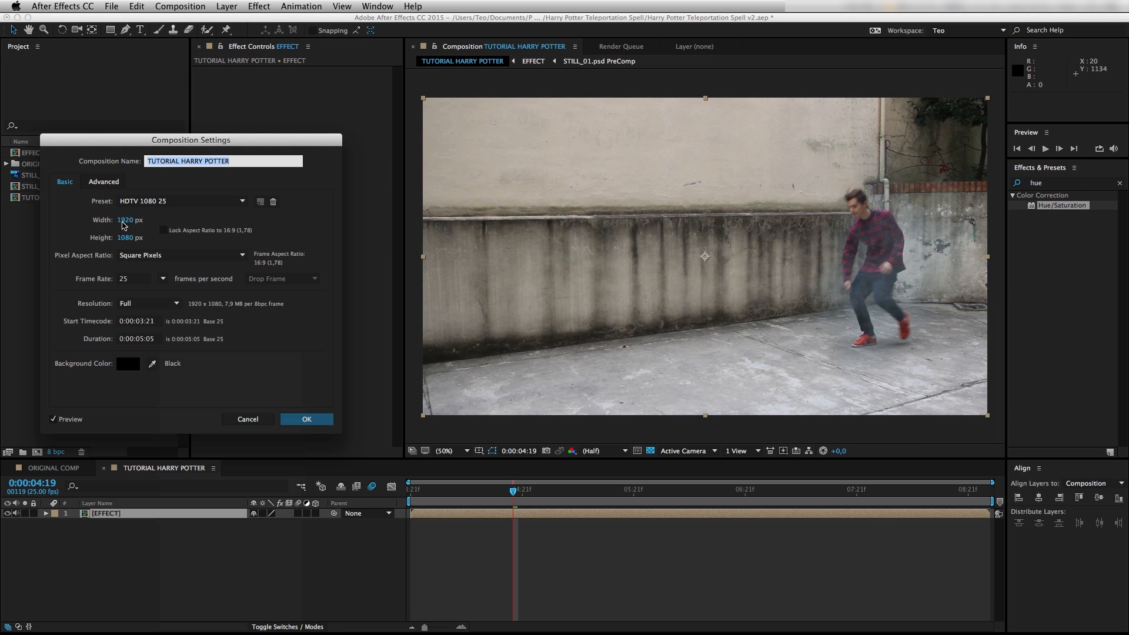
pyautogui.click(125, 238)
pyautogui.write('80')
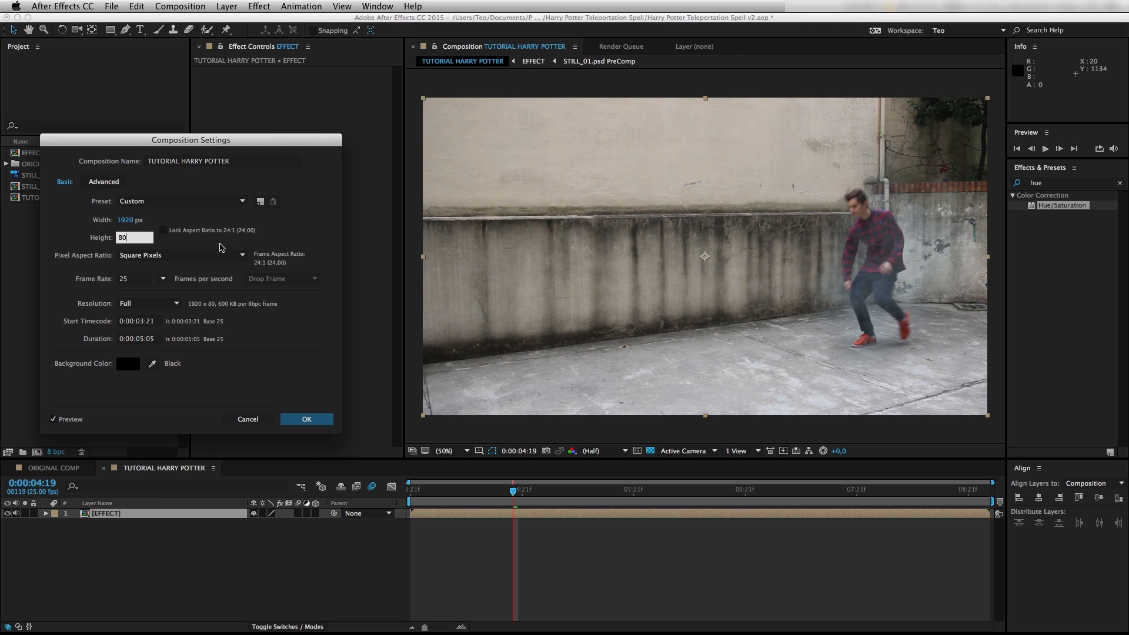
pyautogui.write('0')
pyautogui.click(220, 243)
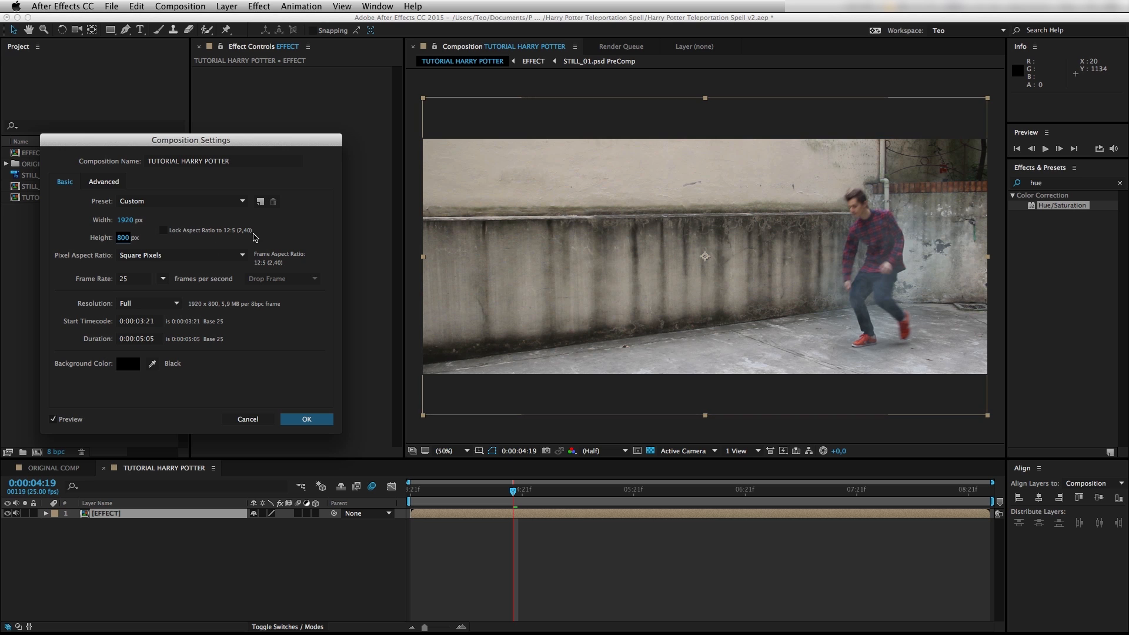
pyautogui.click(307, 419)
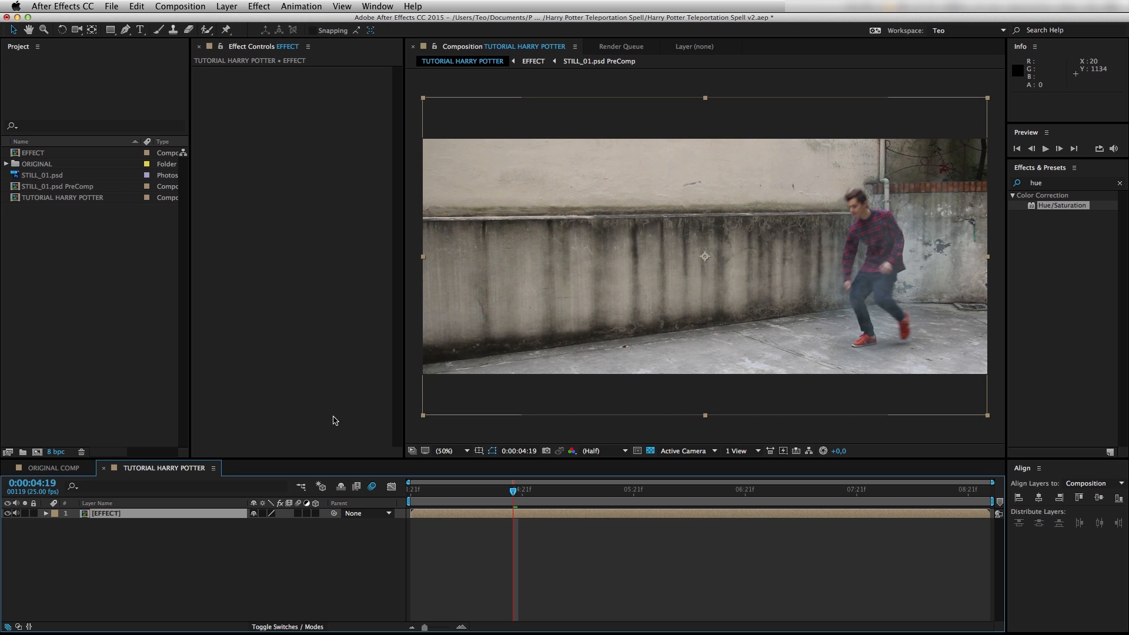
pyautogui.moveTo(710, 342); pyautogui.dragTo(710, 322)
pyautogui.press('space')
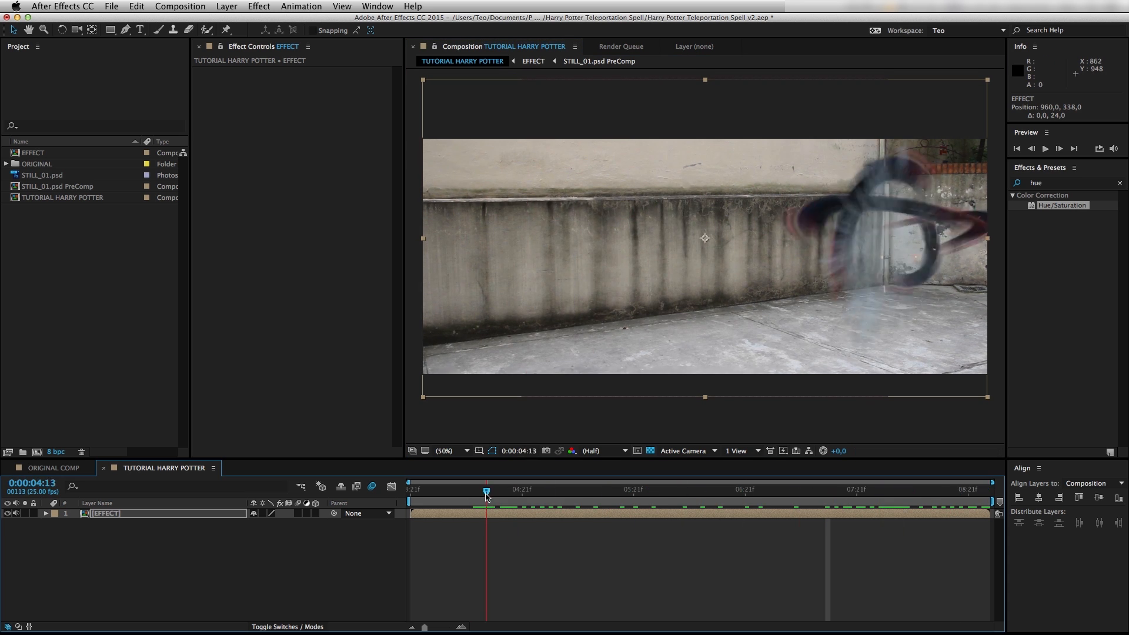
# Step: Create a white (FFFFFF) solid named DEPTH MAP at the composition's size
pyautogui.click(185, 567)
pyautogui.press('super+y')
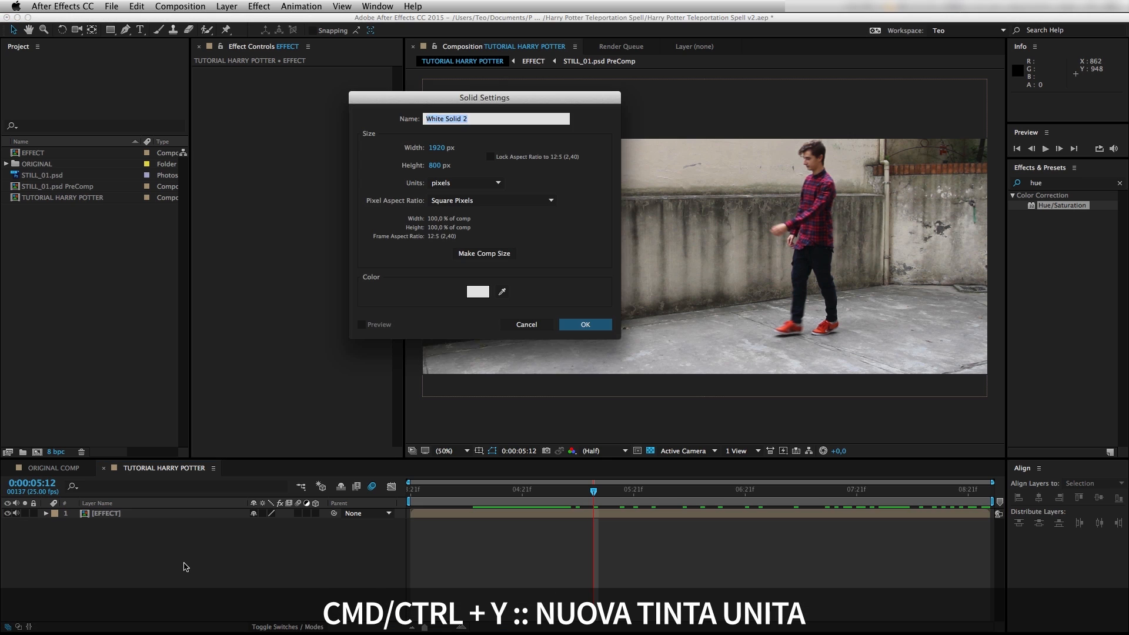
pyautogui.write('DEPTH MAP')
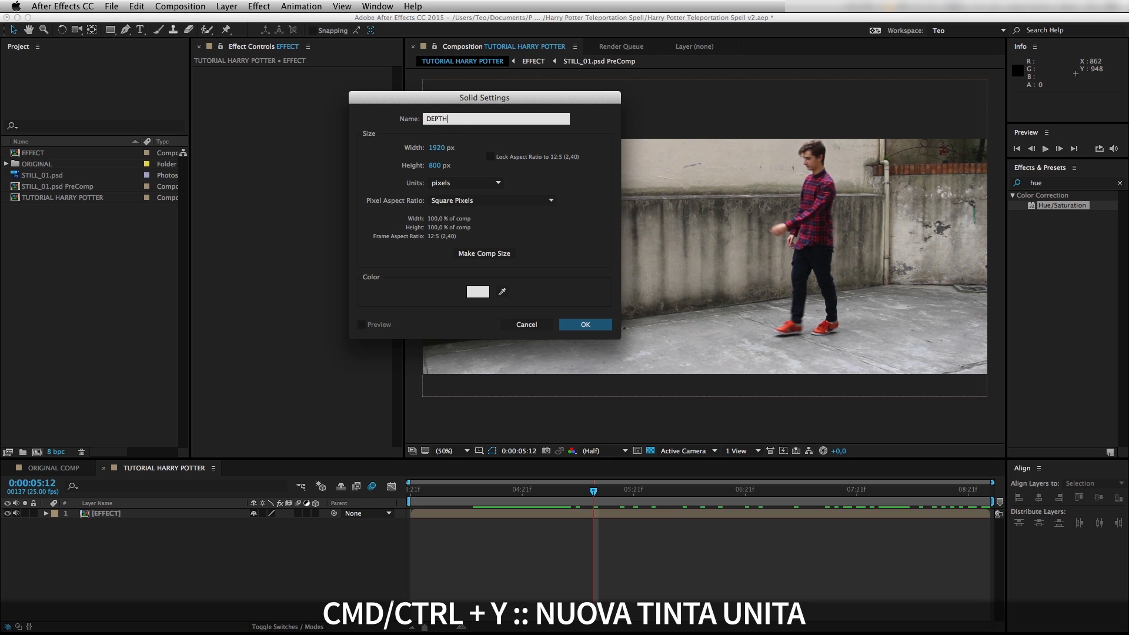
pyautogui.click(477, 291)
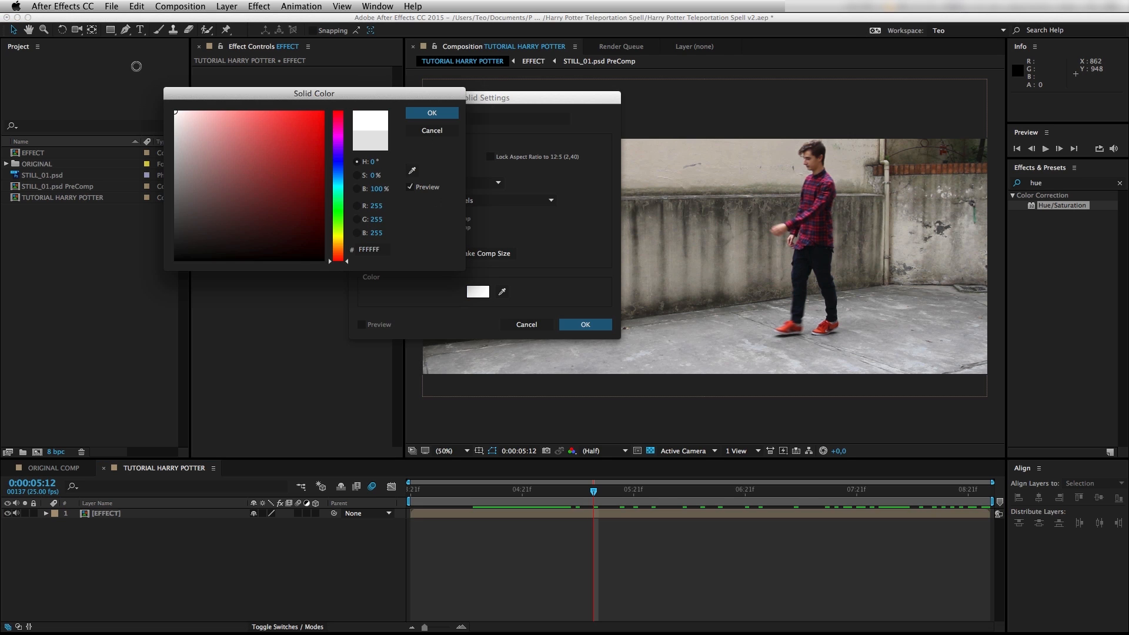
pyautogui.press('Return')
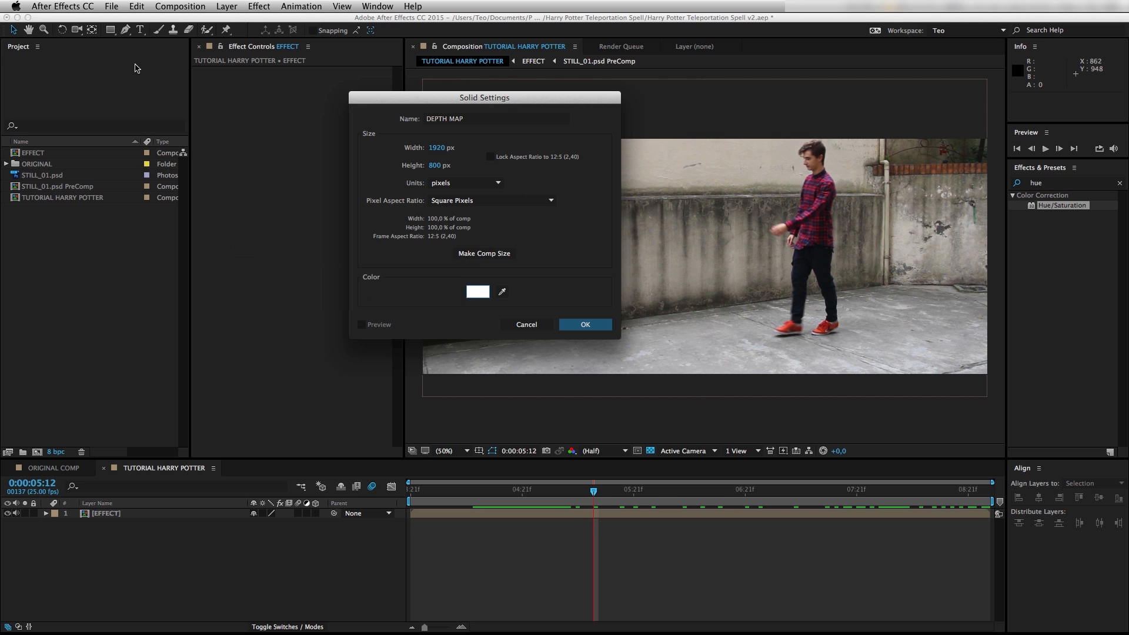
pyautogui.press('Return')
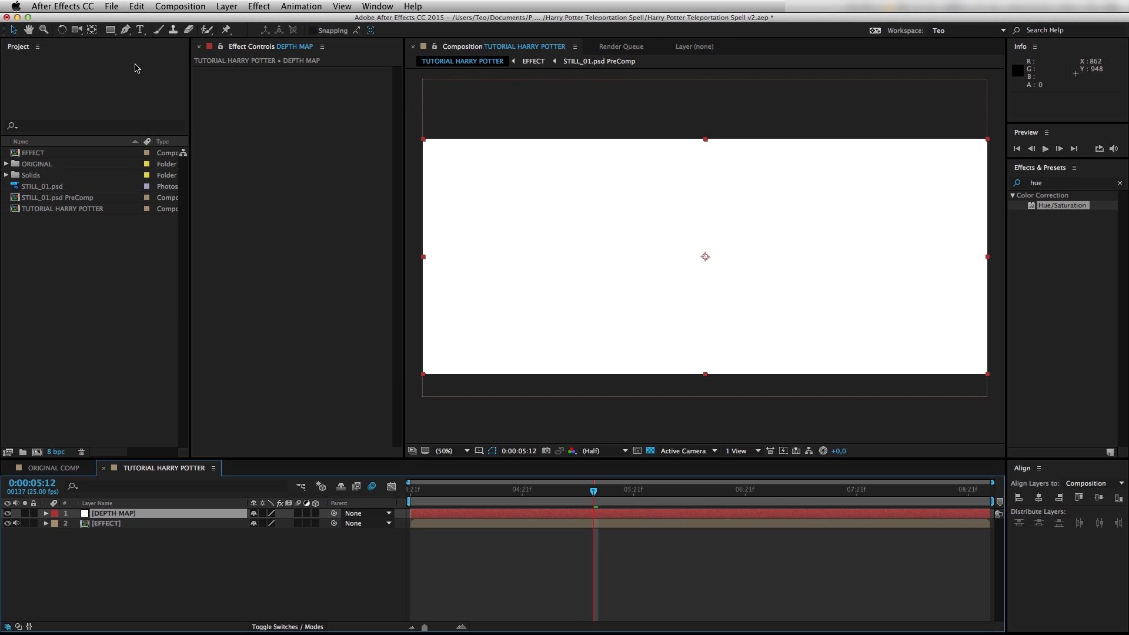
# Step: Hide the DEPTH MAP layer and draw a closed ten-point RotoBezier mask on it around most of the frame, excluding the far-right edge
pyautogui.click(8, 515)
pyautogui.click(126, 30)
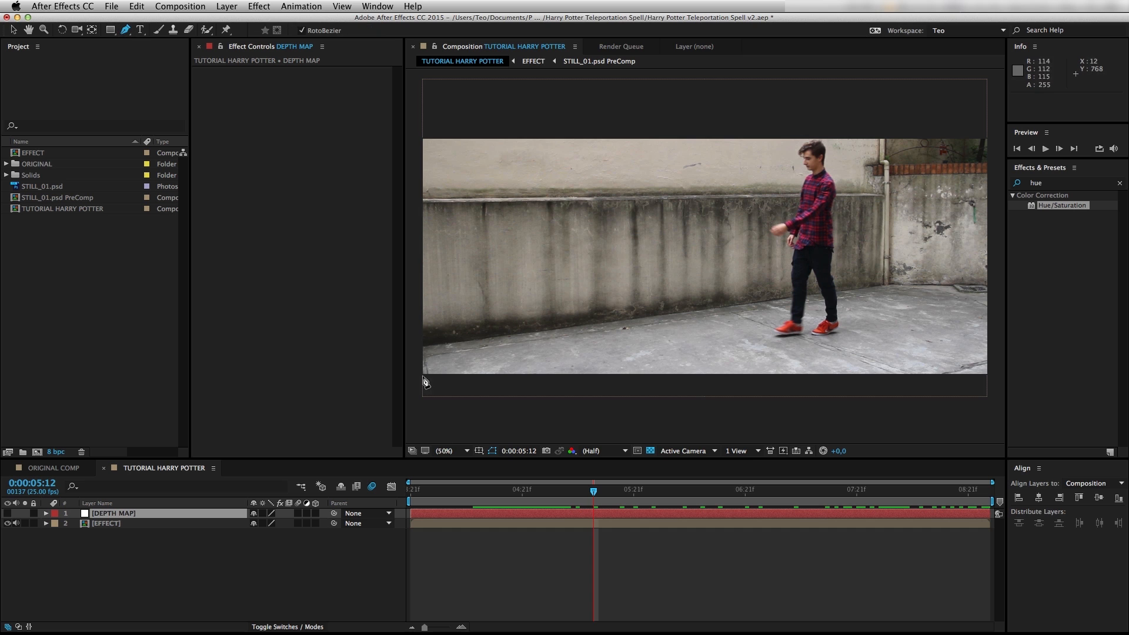
pyautogui.click(411, 152)
pyautogui.click(528, 112)
pyautogui.click(804, 111)
pyautogui.click(919, 144)
pyautogui.click(956, 246)
pyautogui.click(929, 353)
pyautogui.click(882, 367)
pyautogui.click(668, 404)
pyautogui.click(464, 383)
pyautogui.click(411, 332)
pyautogui.click(412, 153)
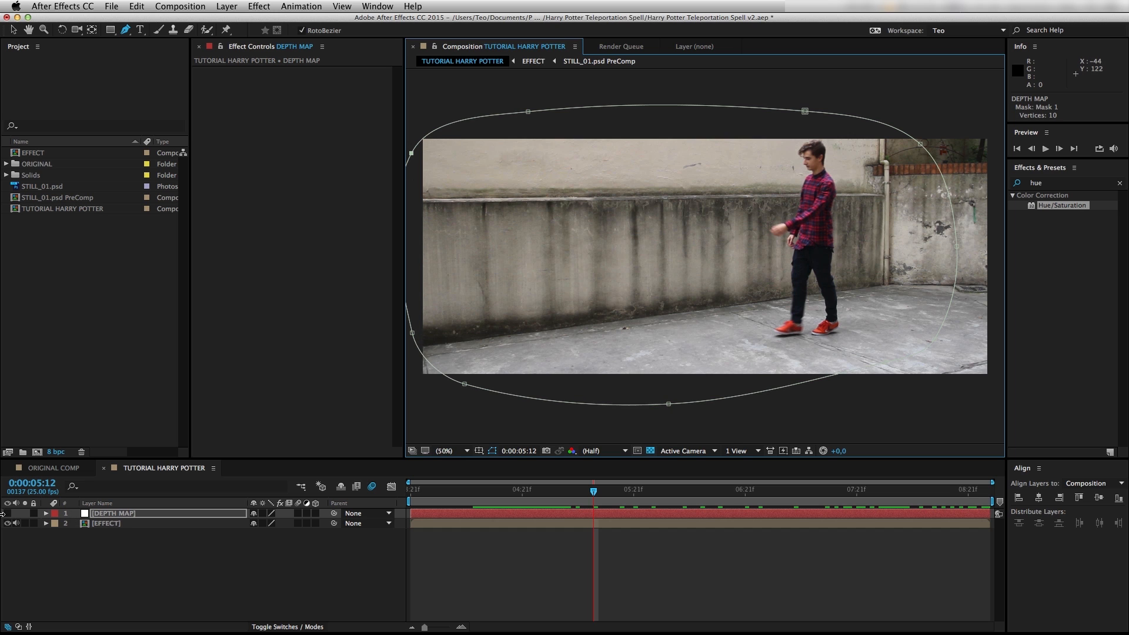
# Step: Make the DEPTH MAP layer visible and set its mask feather to 300 pixels
pyautogui.click(7, 513)
pyautogui.click(93, 514)
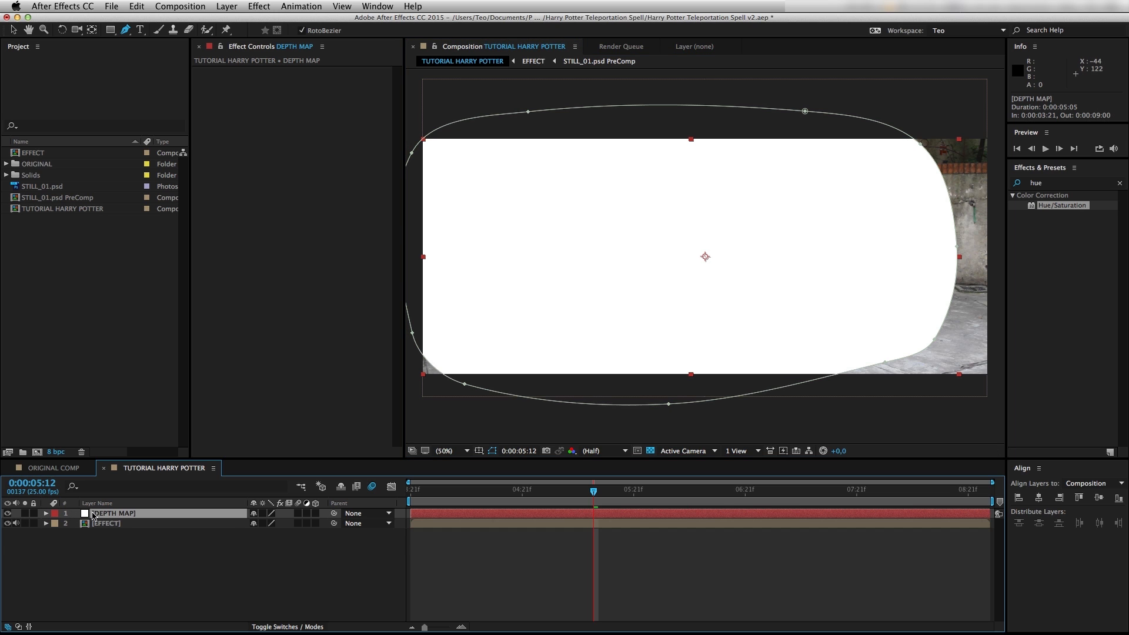
pyautogui.press('f')
pyautogui.click(264, 534)
pyautogui.write('3')
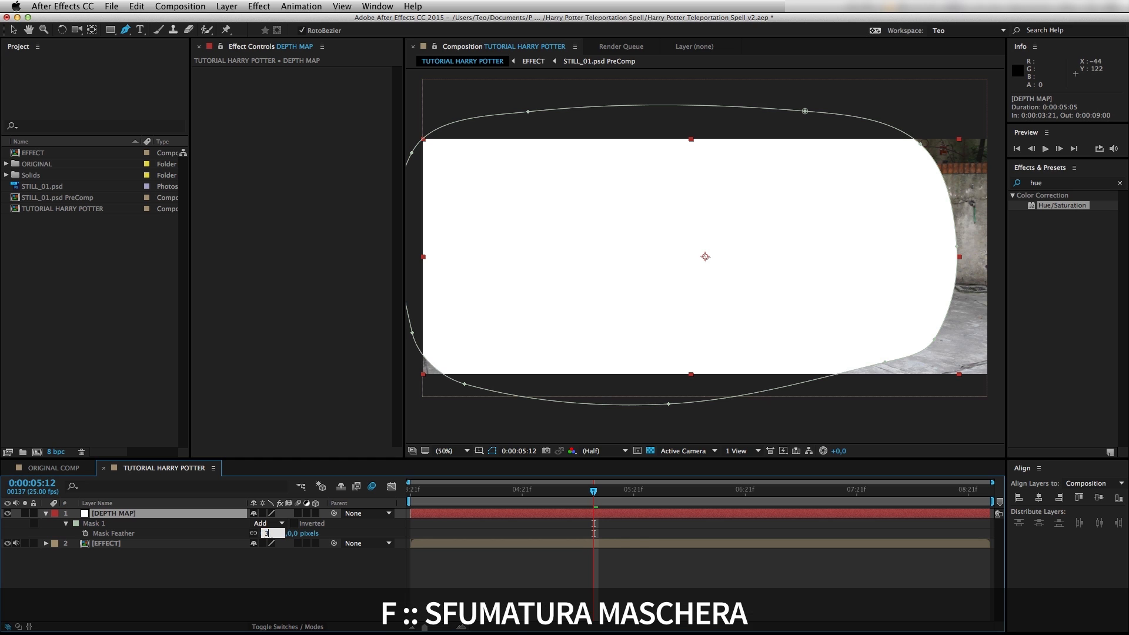
pyautogui.write('00')
pyautogui.press('Return')
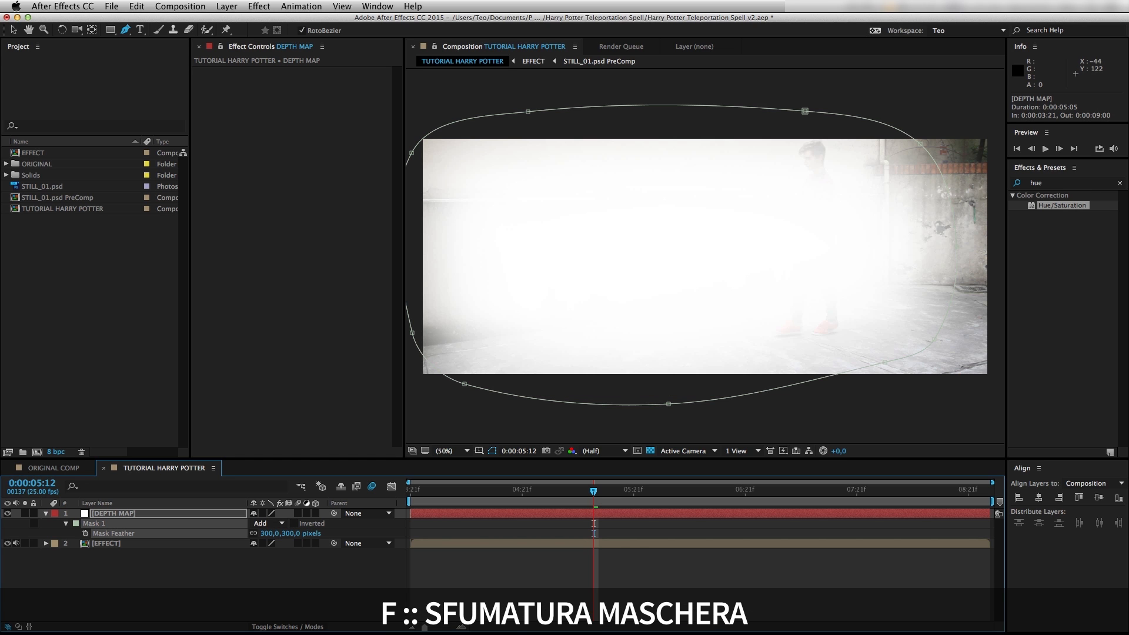
# Step: Pre-compose the DEPTH MAP layer as DEPTH MAP Comp, moving all attributes into it, and hide the resulting layer
pyautogui.press('v')
pyautogui.click(147, 515)
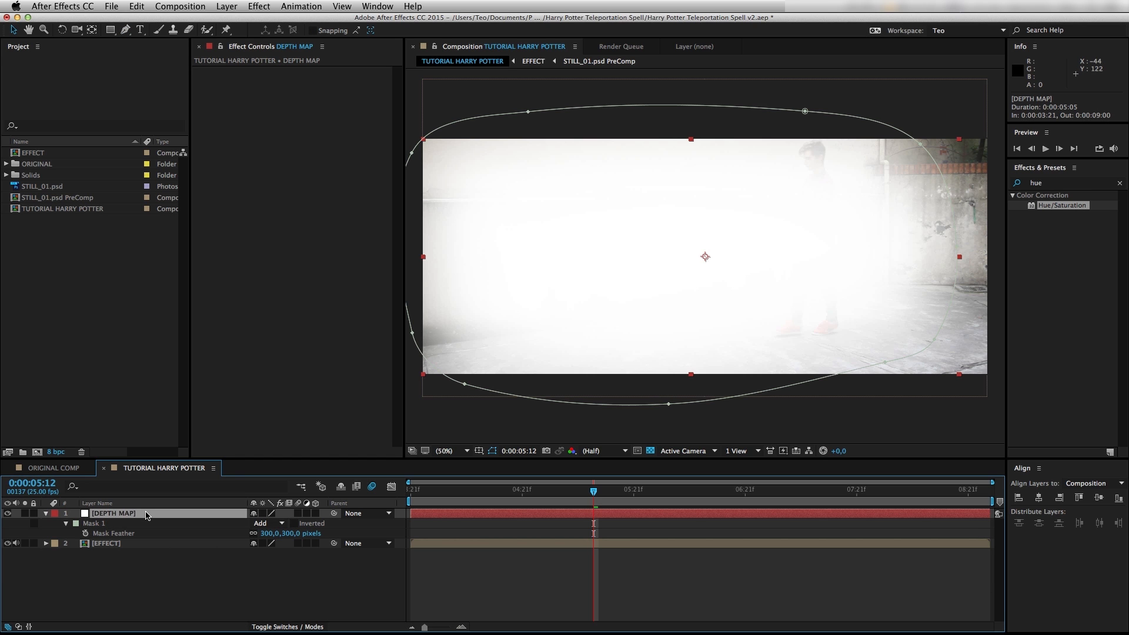
pyautogui.press('super+shift+c')
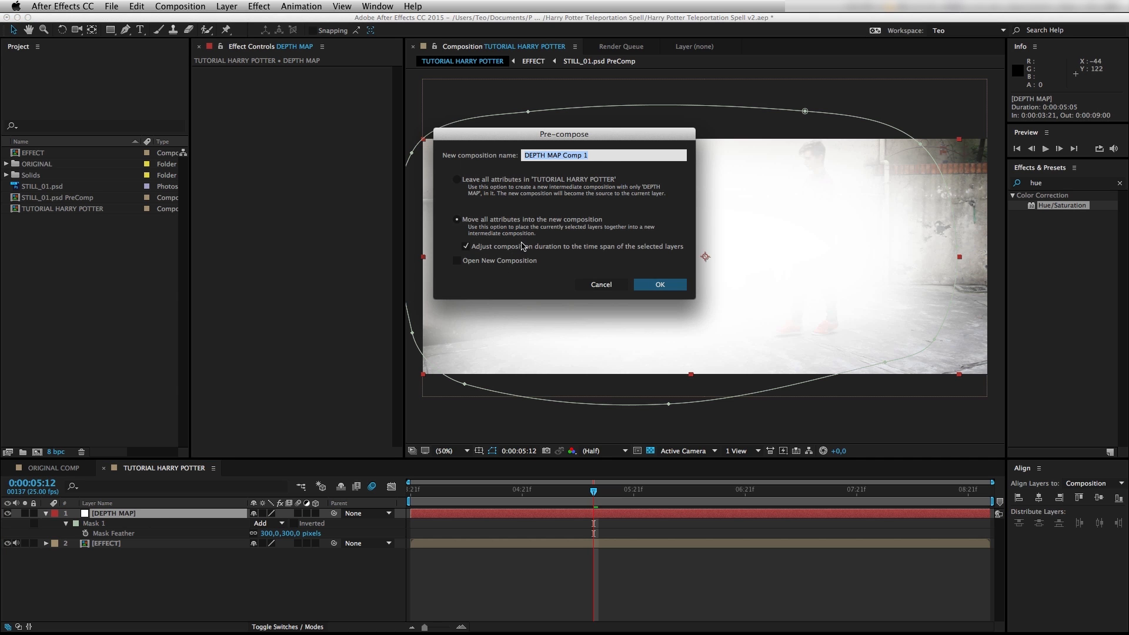
pyautogui.click(602, 156)
pyautogui.press('Return')
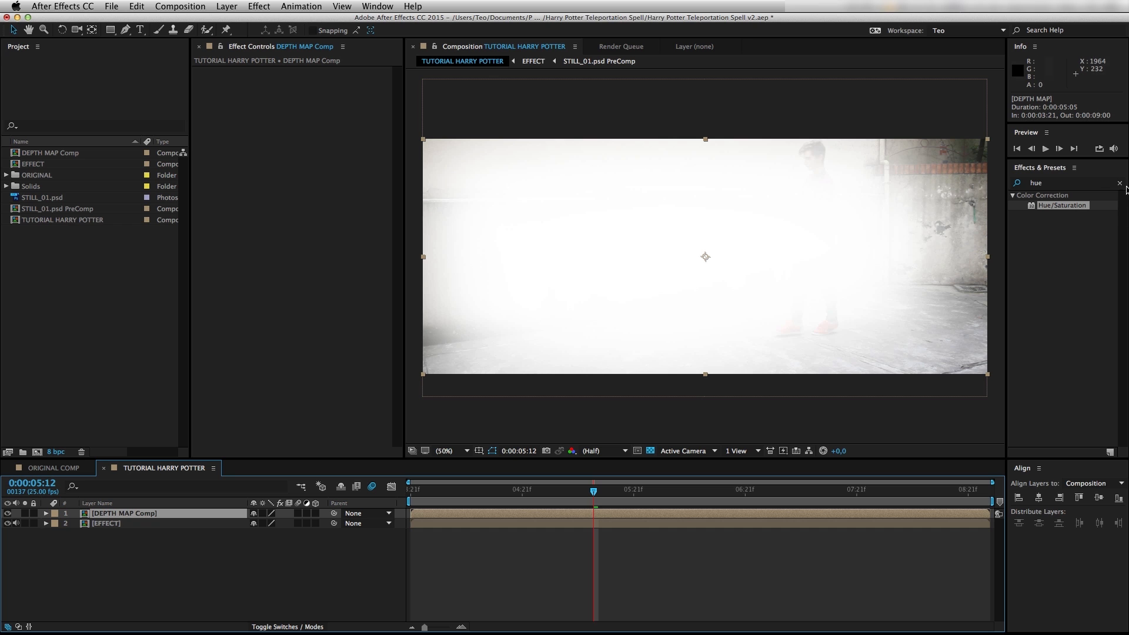
pyautogui.click(8, 514)
# Step: Create an adjustment layer named DEPTH OF FIELD above the other layers
pyautogui.click(93, 551)
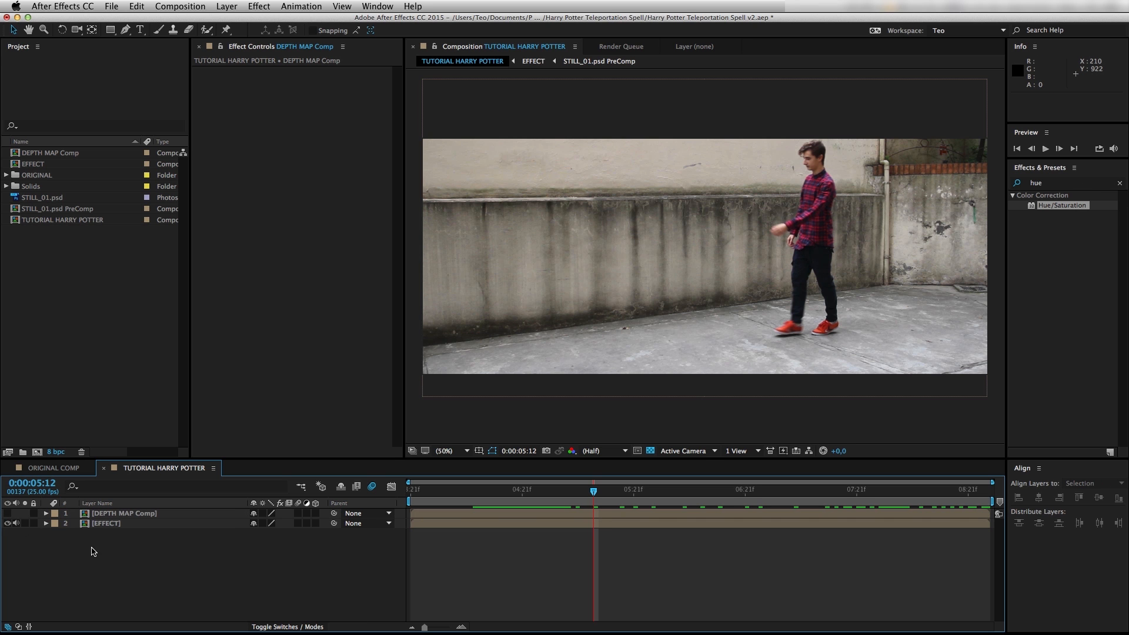
pyautogui.rightClick(93, 551)
pyautogui.moveTo(121, 522)
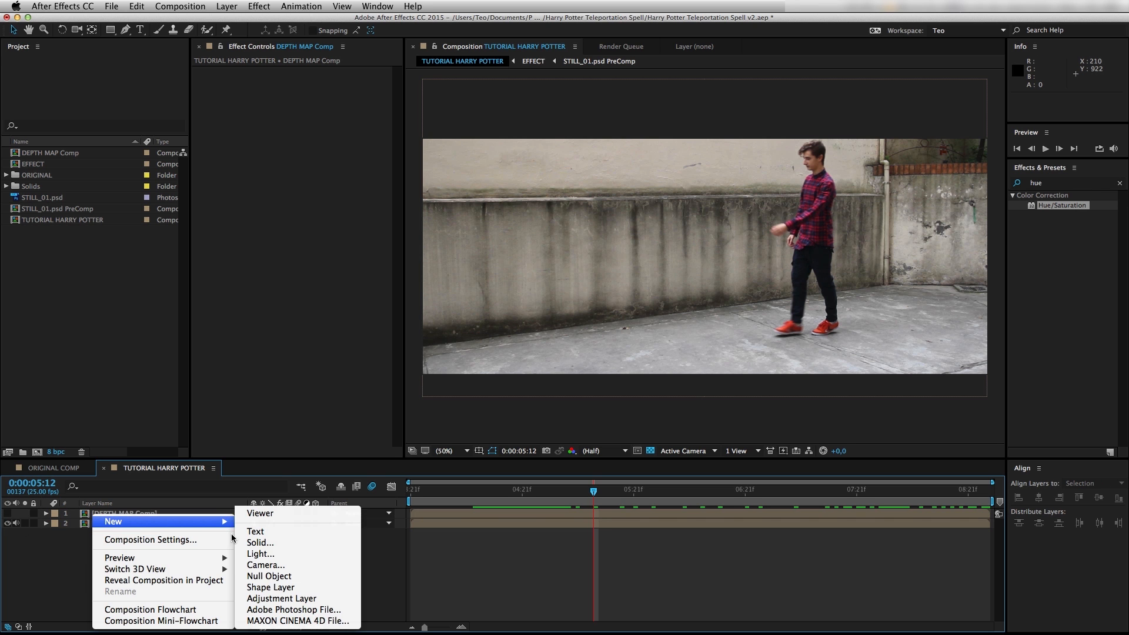
pyautogui.click(272, 597)
pyautogui.press('Return')
pyautogui.write('DEPTH OF FIELD')
pyautogui.press('Return')
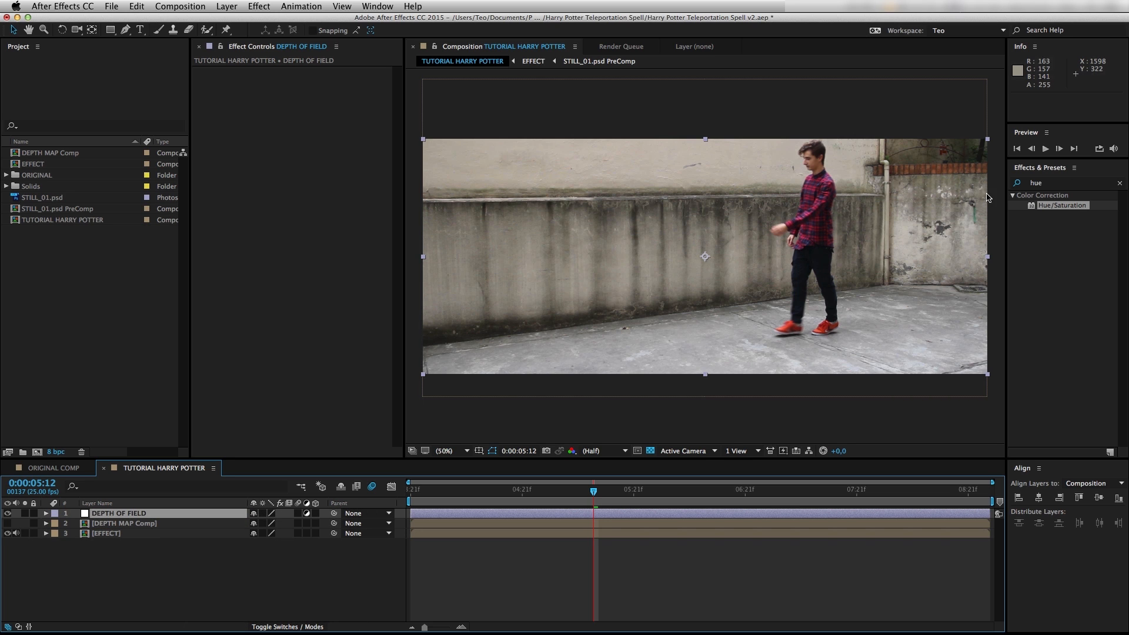
# Step: Apply the Camera Lens Blur effect to the DEPTH OF FIELD layer and set its iris shape to Decagon
pyautogui.click(1053, 184)
pyautogui.write('camera')
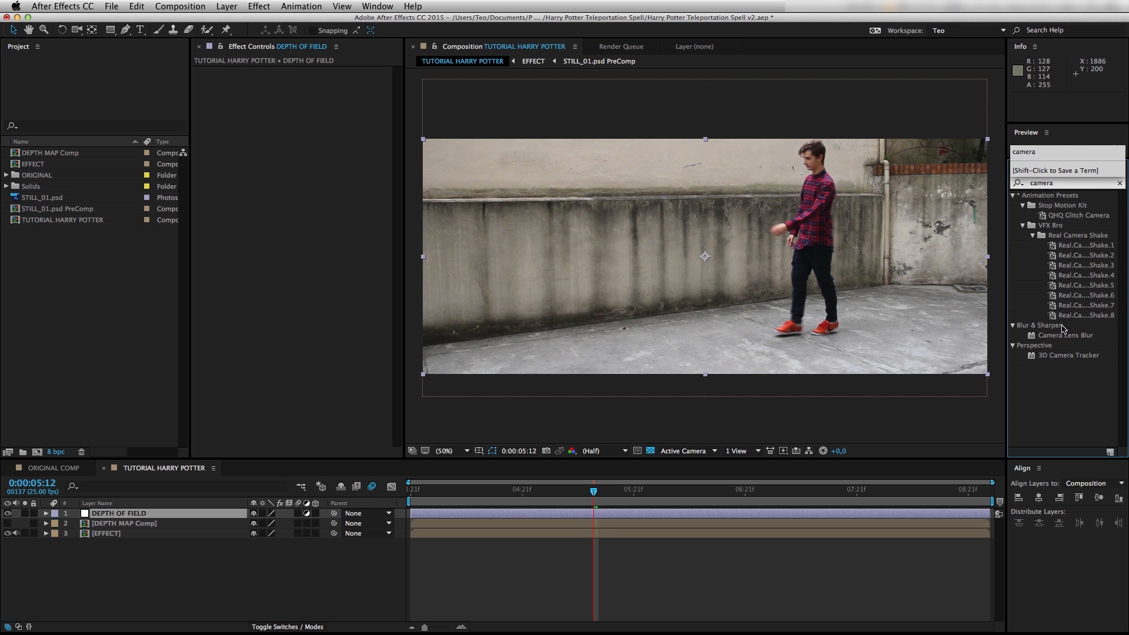
pyautogui.click(1062, 334)
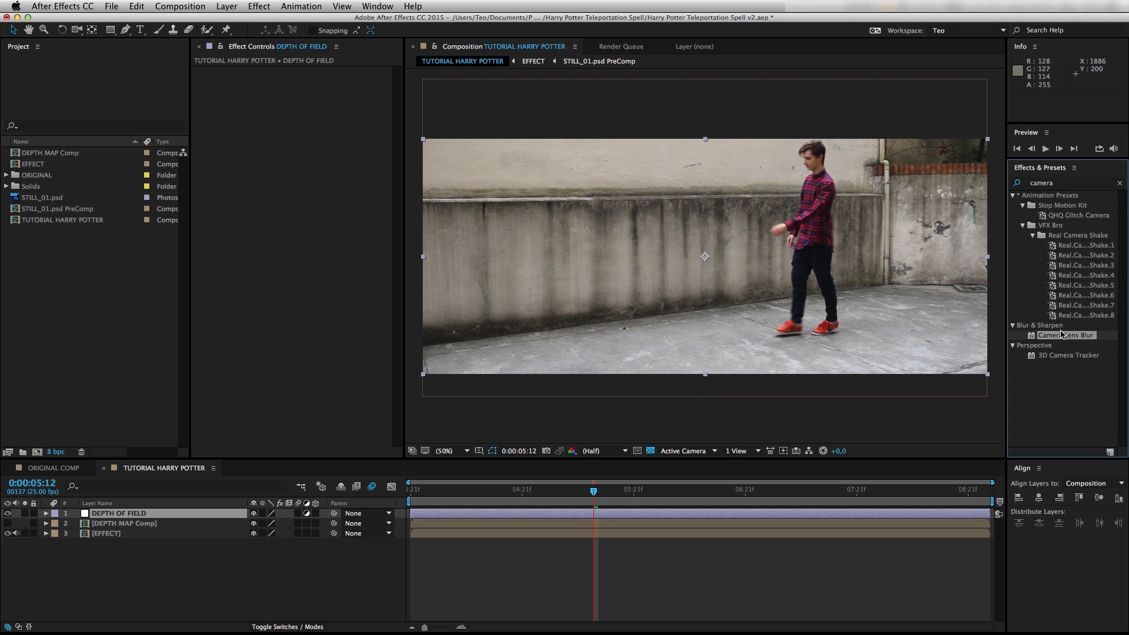
pyautogui.moveTo(1062, 337); pyautogui.dragTo(188, 514)
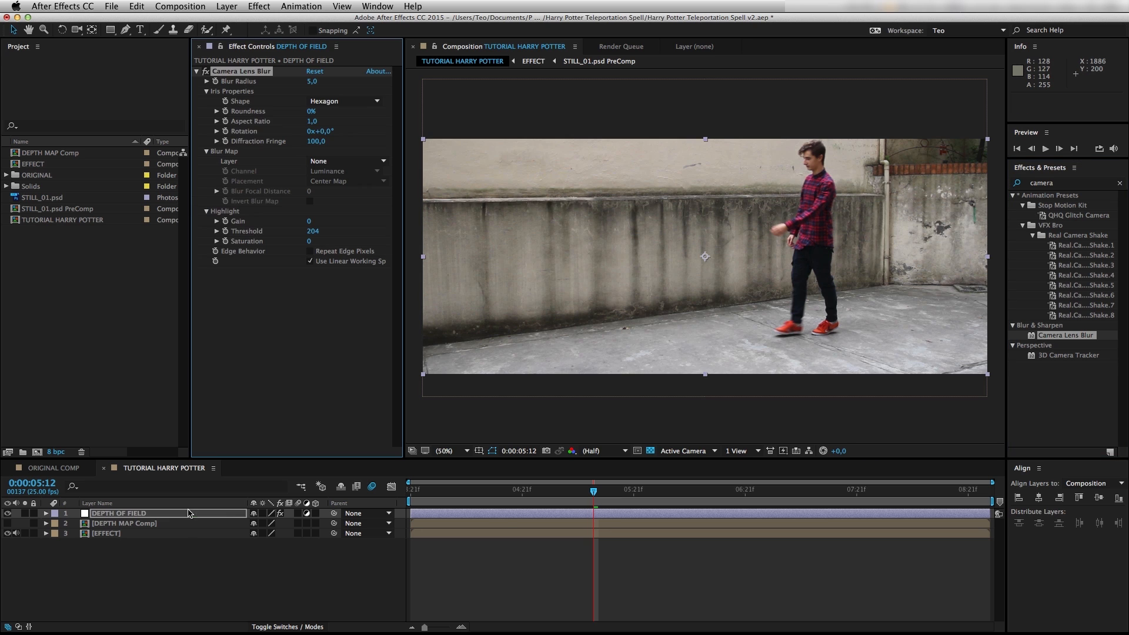
pyautogui.click(332, 104)
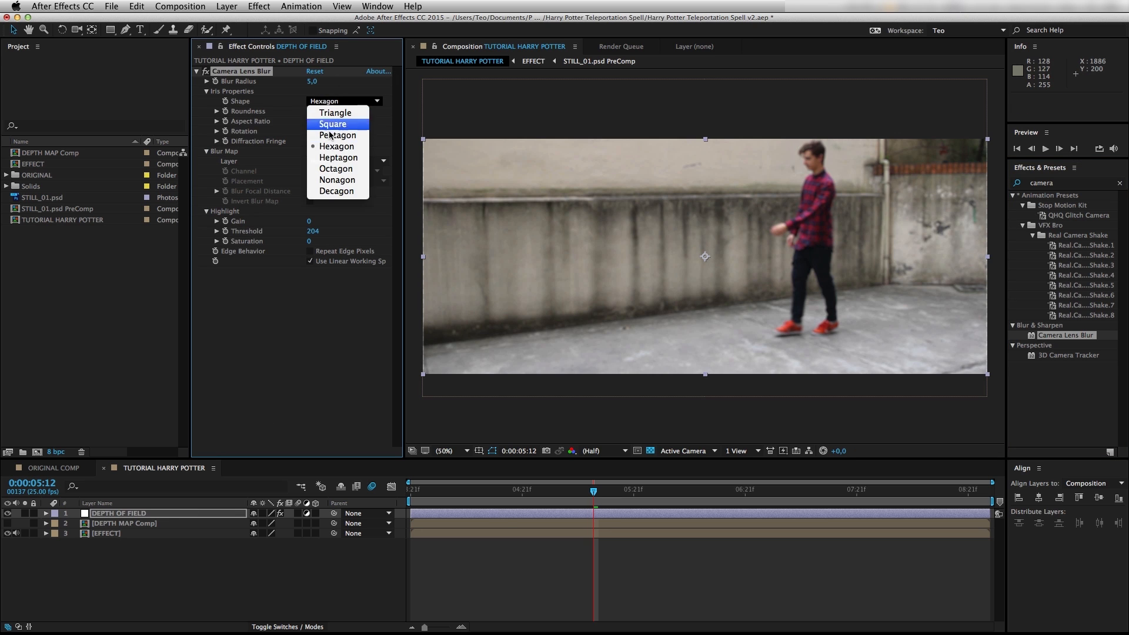
pyautogui.click(339, 192)
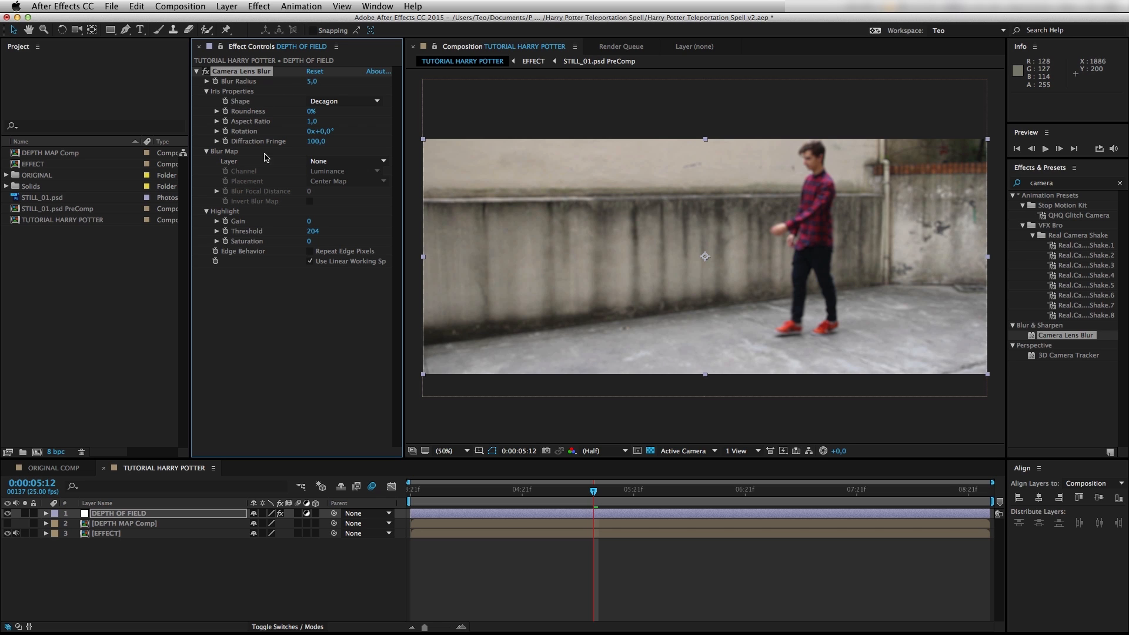
# Step: Use DEPTH MAP Comp as the lens blur's blur map with the Alpha channel, and invert the blur map
pyautogui.click(326, 161)
pyautogui.click(330, 203)
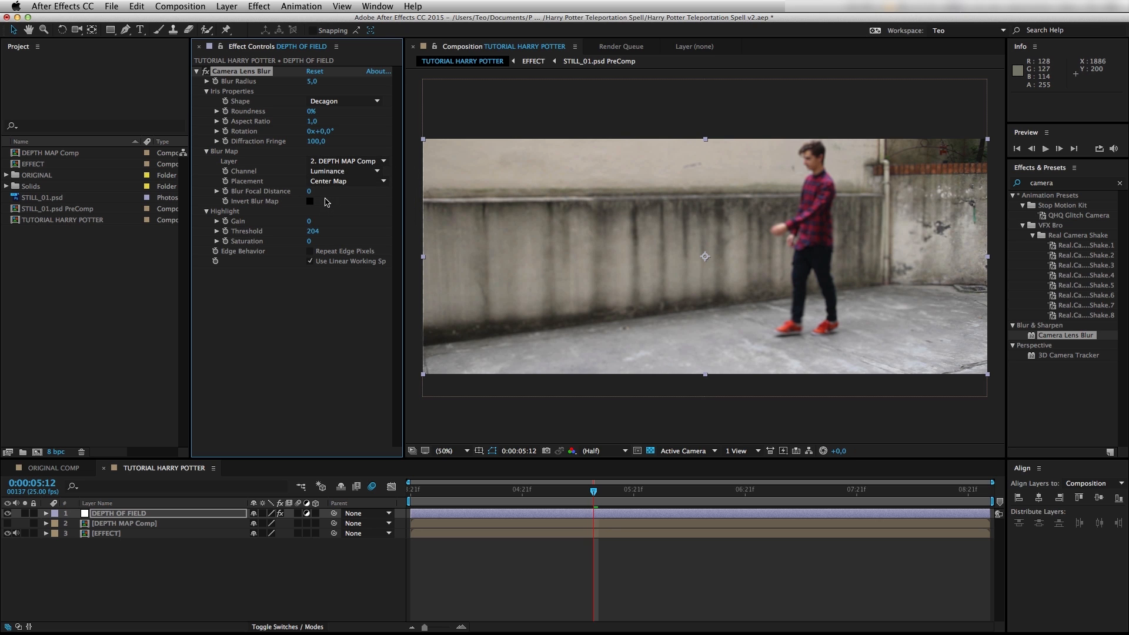
pyautogui.click(326, 171)
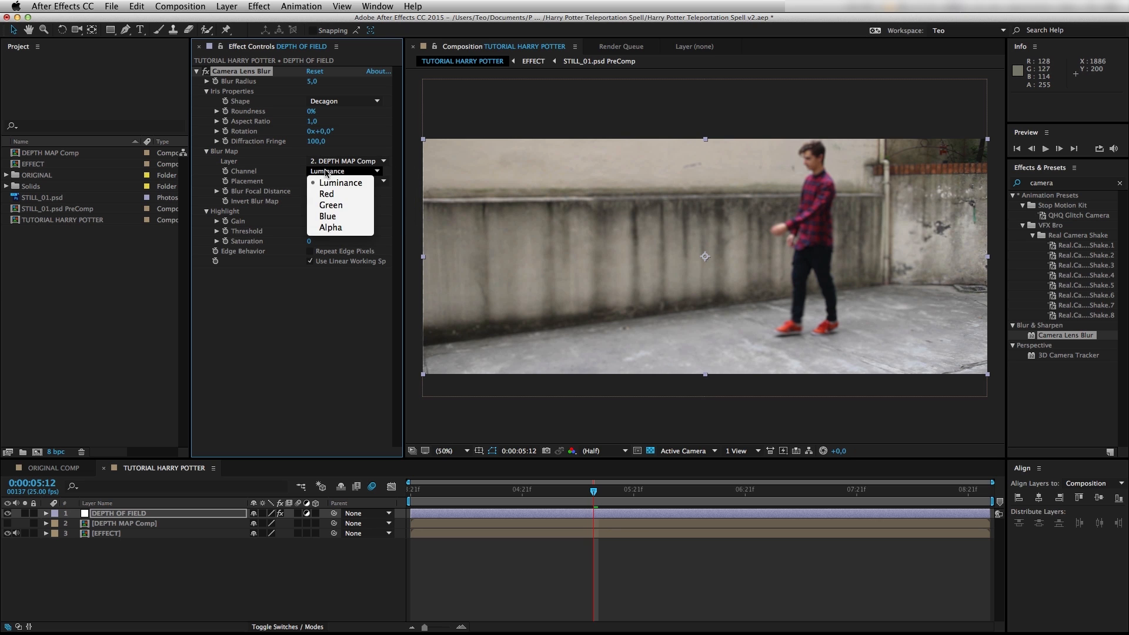
pyautogui.click(326, 228)
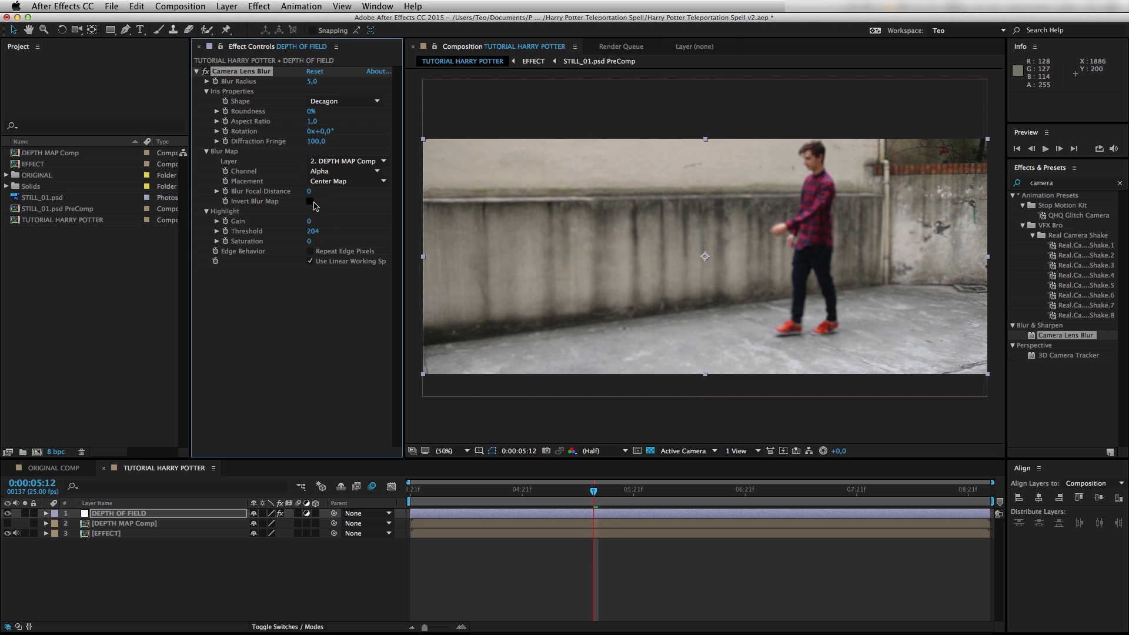
pyautogui.click(311, 201)
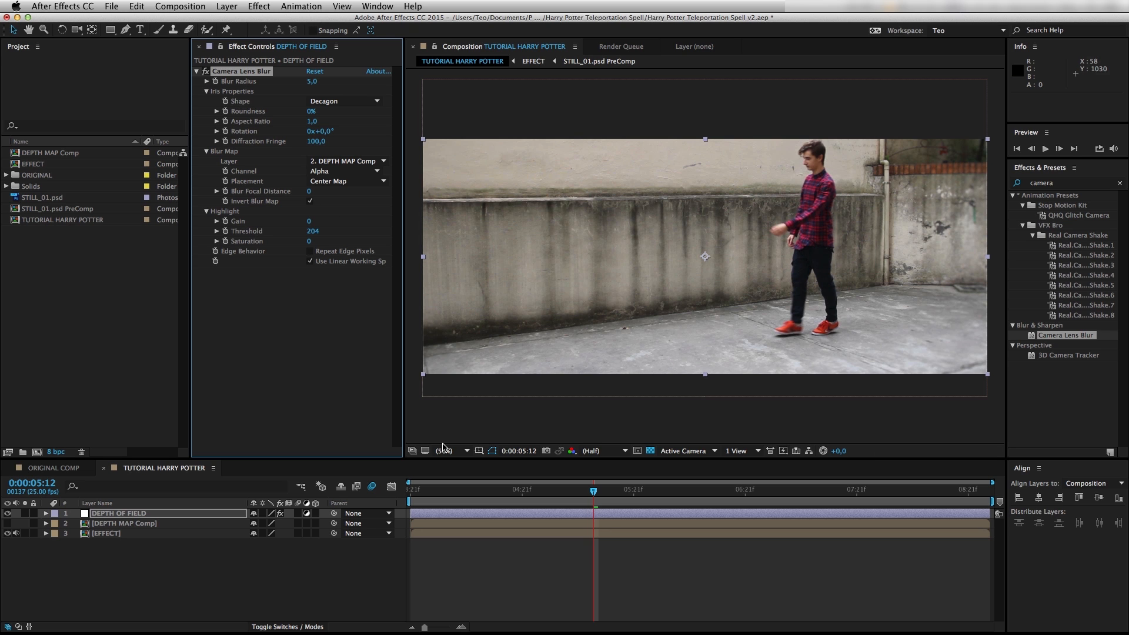
pyautogui.click(8, 513)
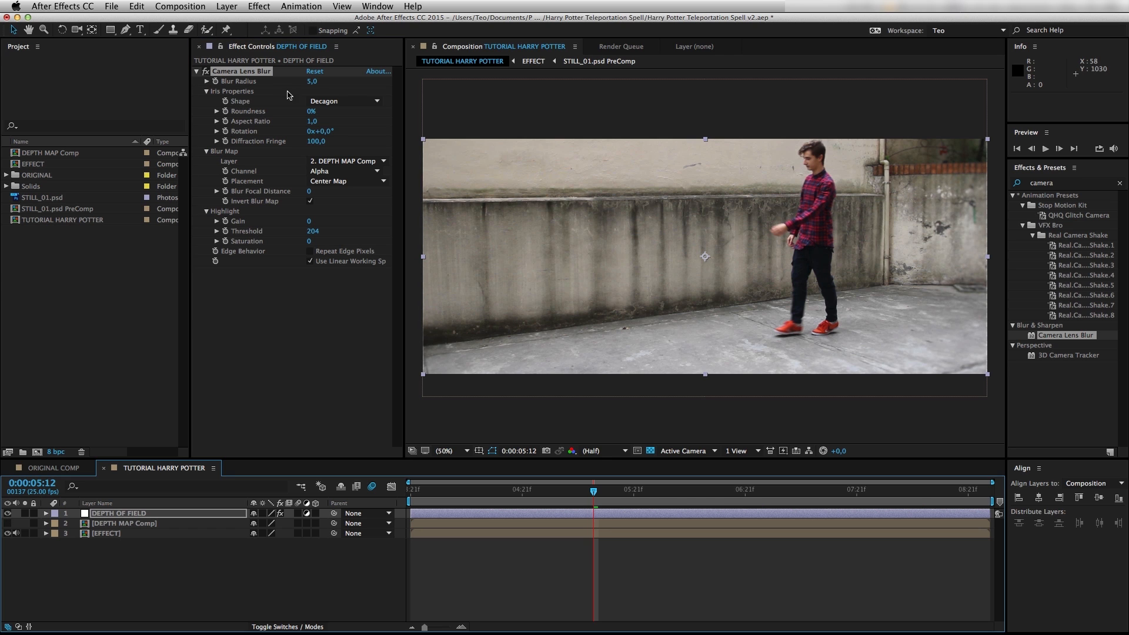
# Step: Turn on Repeat Edge Pixels for the Camera Lens Blur and set its blur radius to 9
pyautogui.moveTo(314, 83); pyautogui.dragTo(400, 83)
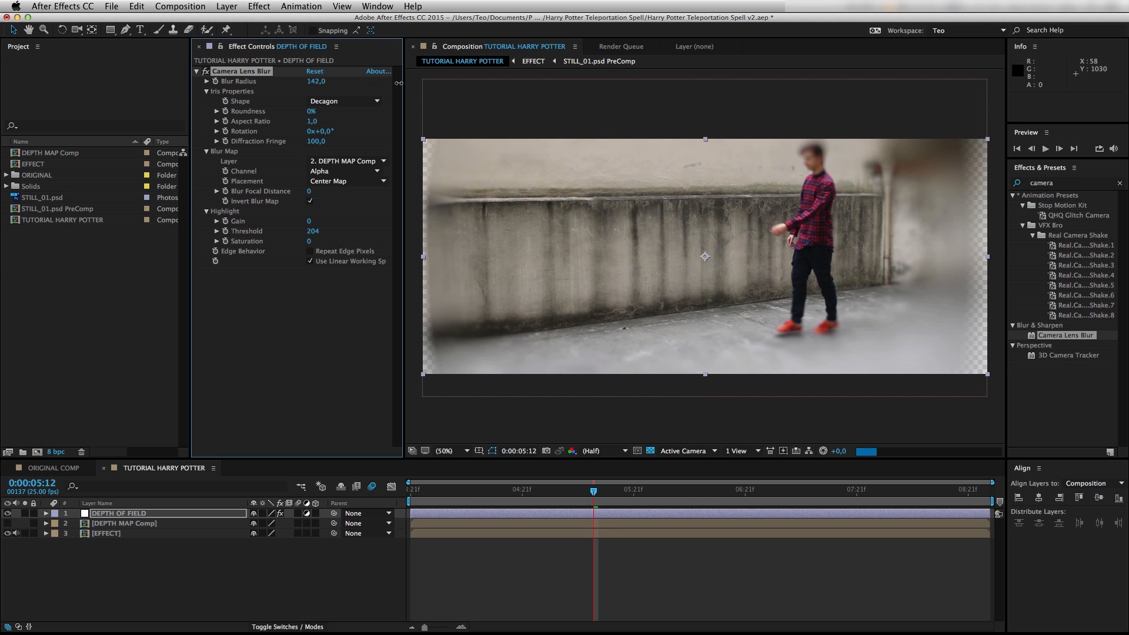
pyautogui.click(347, 254)
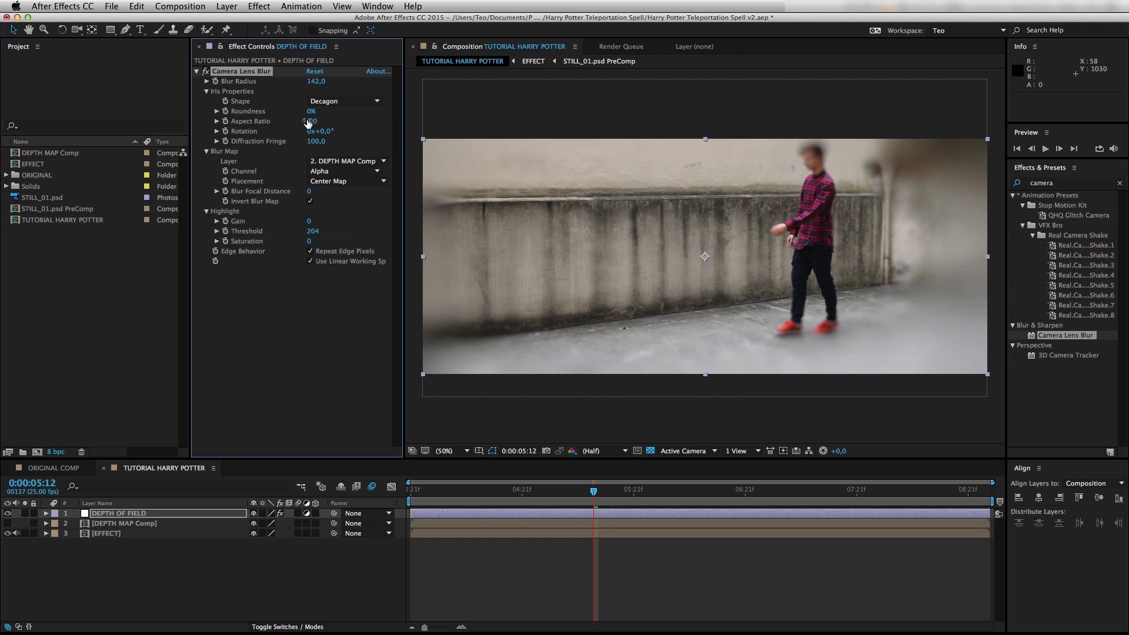
pyautogui.moveTo(316, 86); pyautogui.dragTo(189, 93)
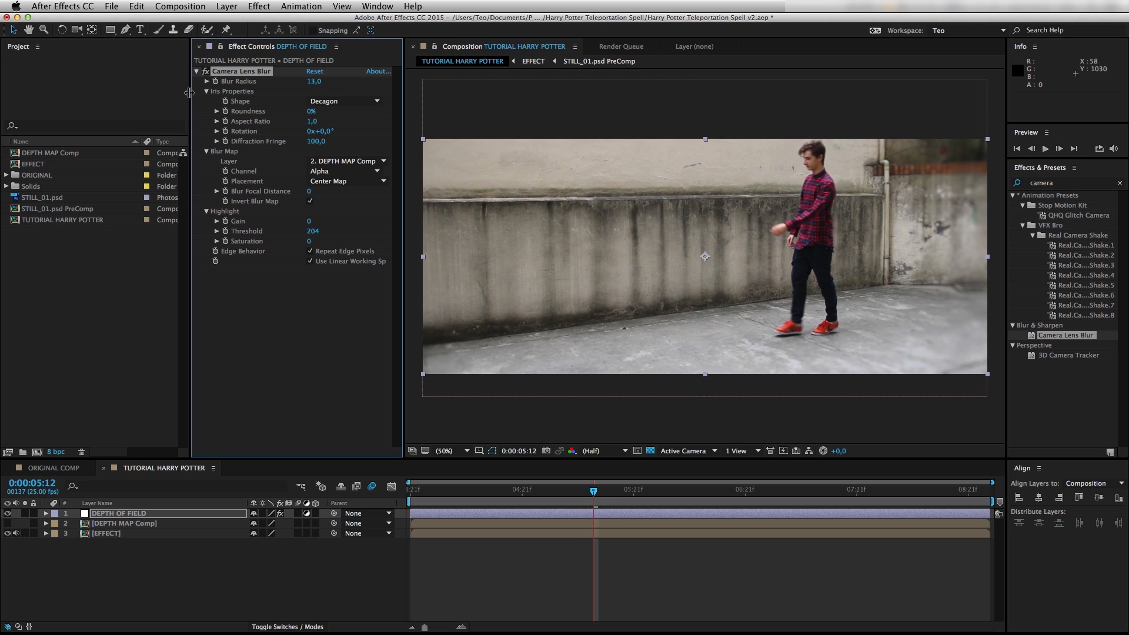
pyautogui.click(313, 82)
pyautogui.press('Return')
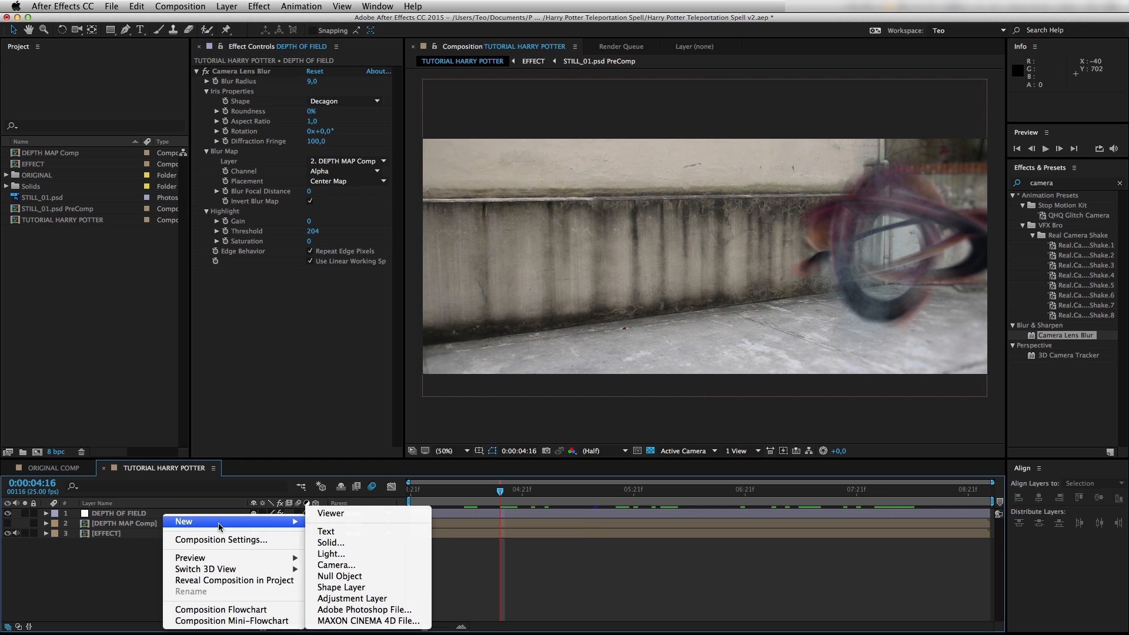
# Step: Create an adjustment layer named LOOKS at the top of the layer stack
pyautogui.click(353, 591)
pyautogui.press('Return')
pyautogui.write('LOOKS')
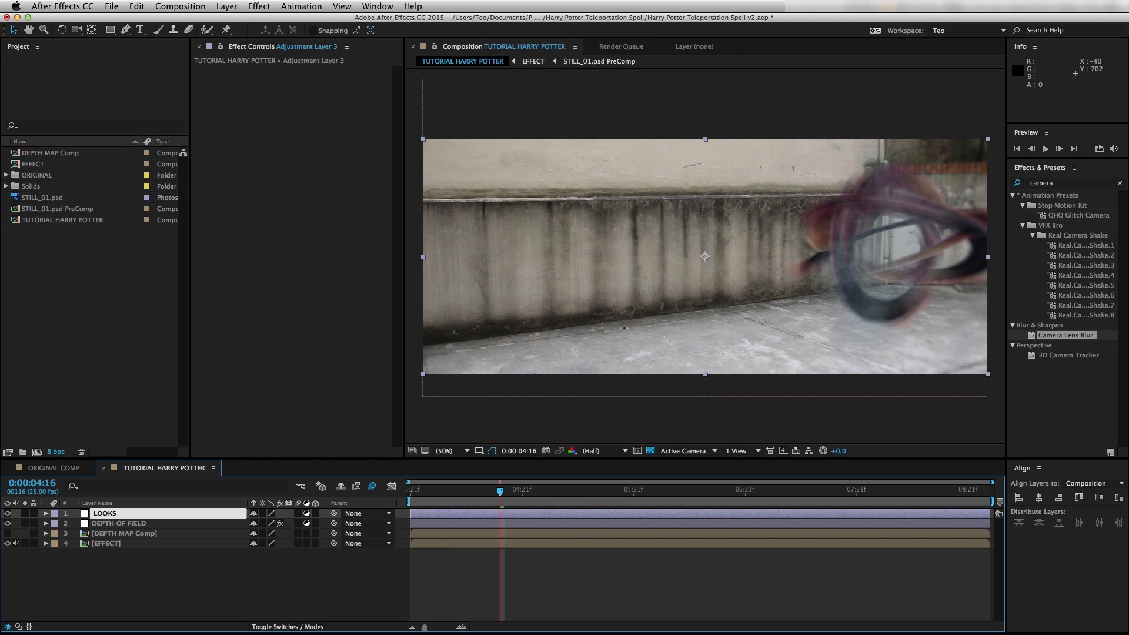
pyautogui.press('Return')
# Step: Apply Magic Bullet Looks to the LOOKS layer with the Lowcon Hicon look and its Diffusion grade set to 1.65
pyautogui.click(1050, 184)
pyautogui.write('look')
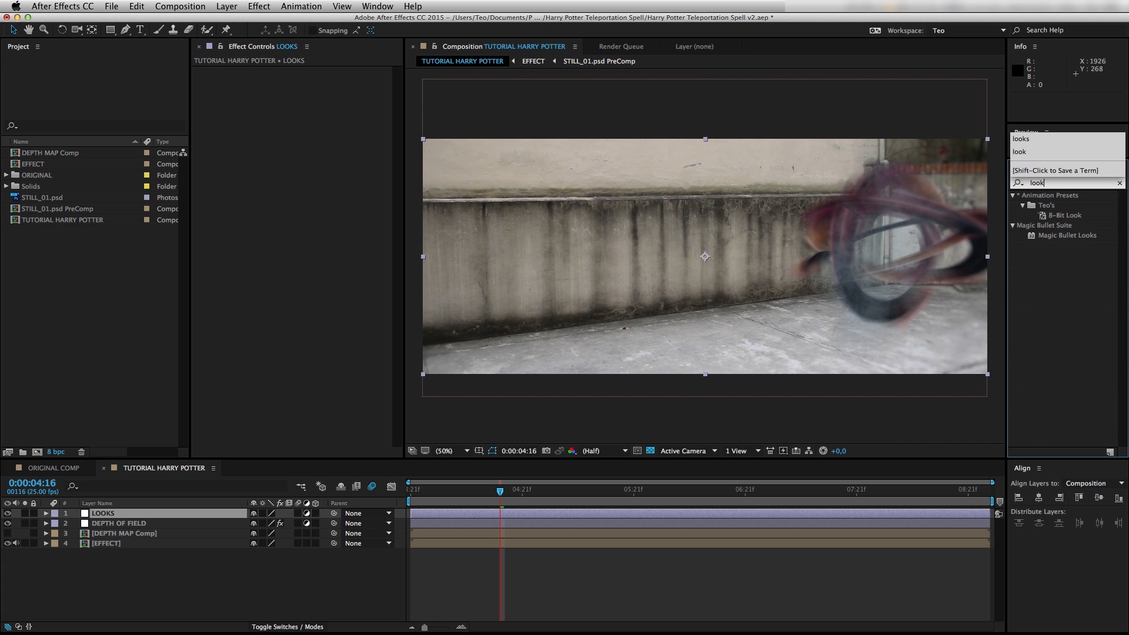
pyautogui.doubleClick(1043, 234)
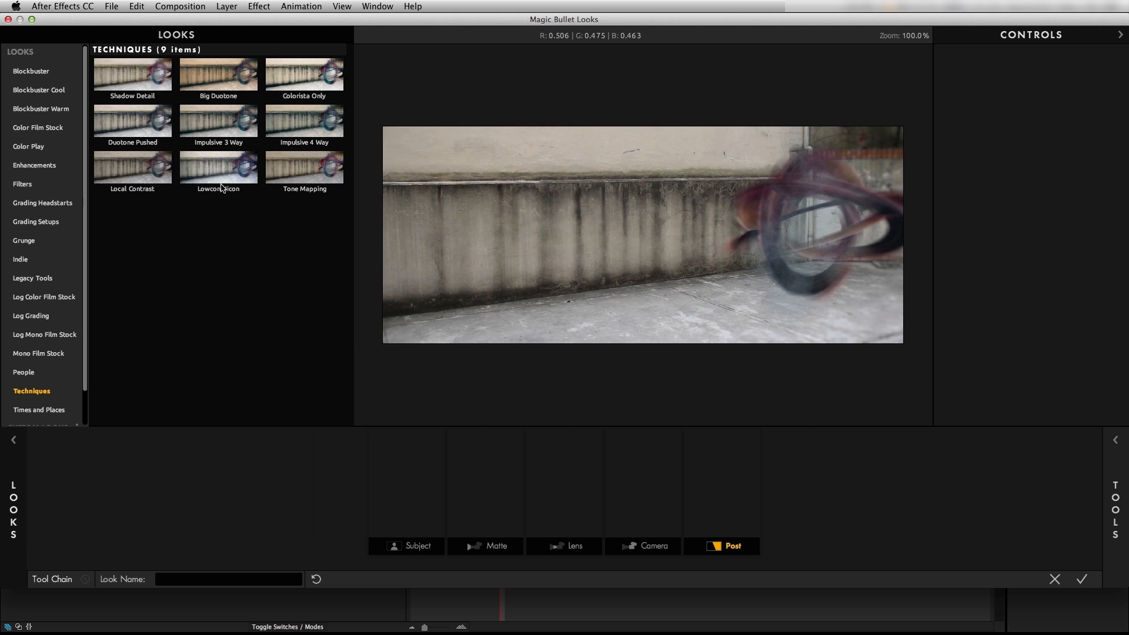
pyautogui.click(222, 187)
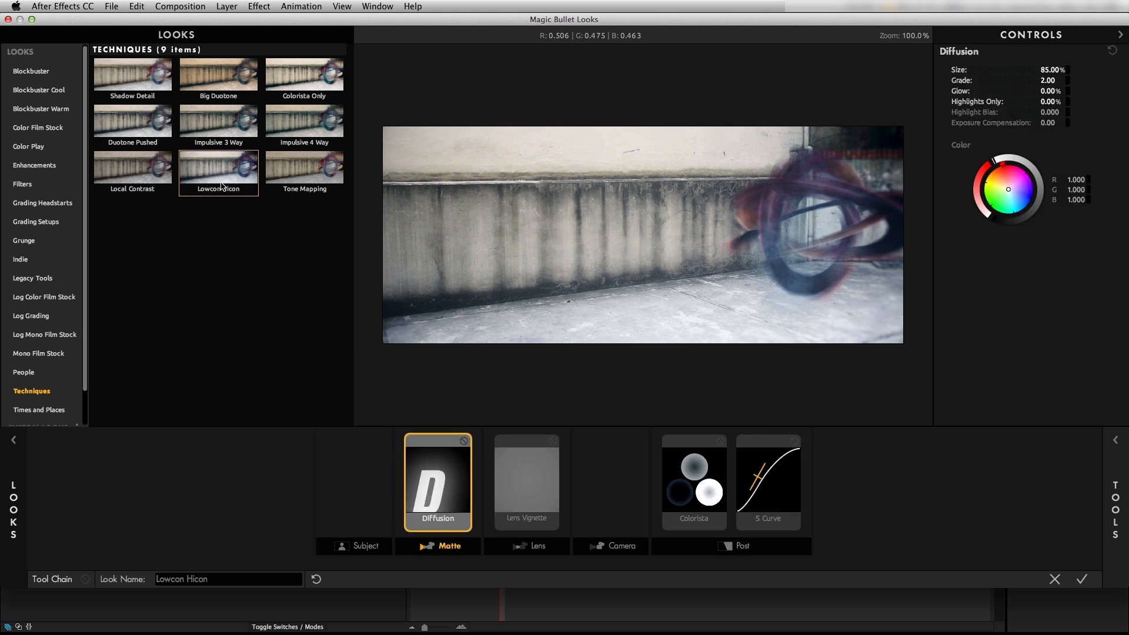
pyautogui.click(441, 489)
pyautogui.moveTo(1047, 80); pyautogui.dragTo(1038, 79)
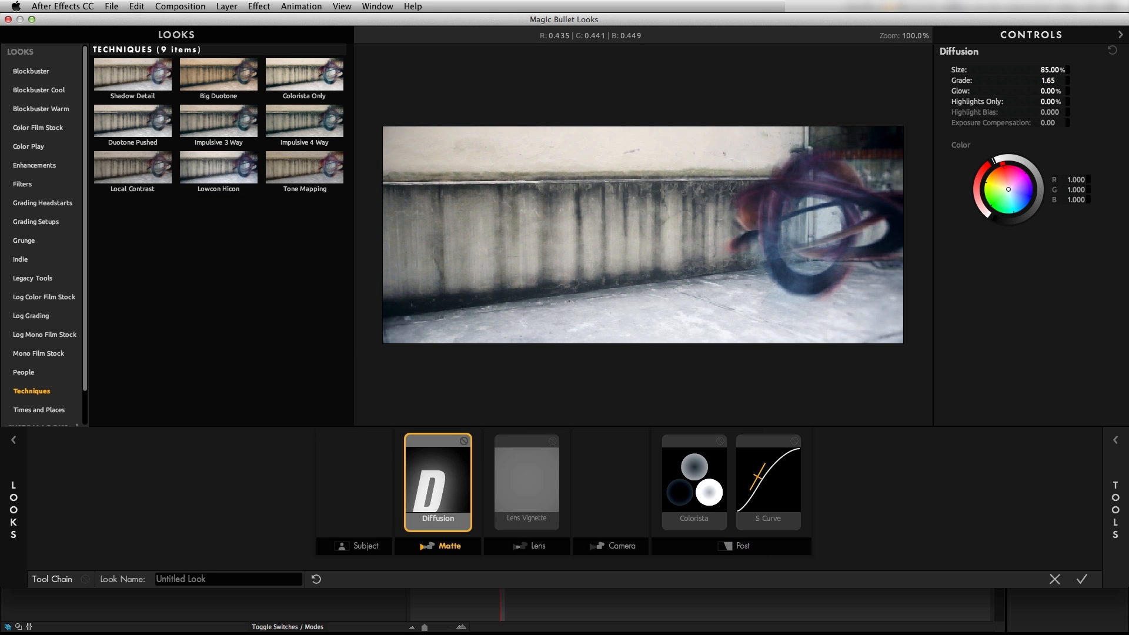
pyautogui.click(1085, 578)
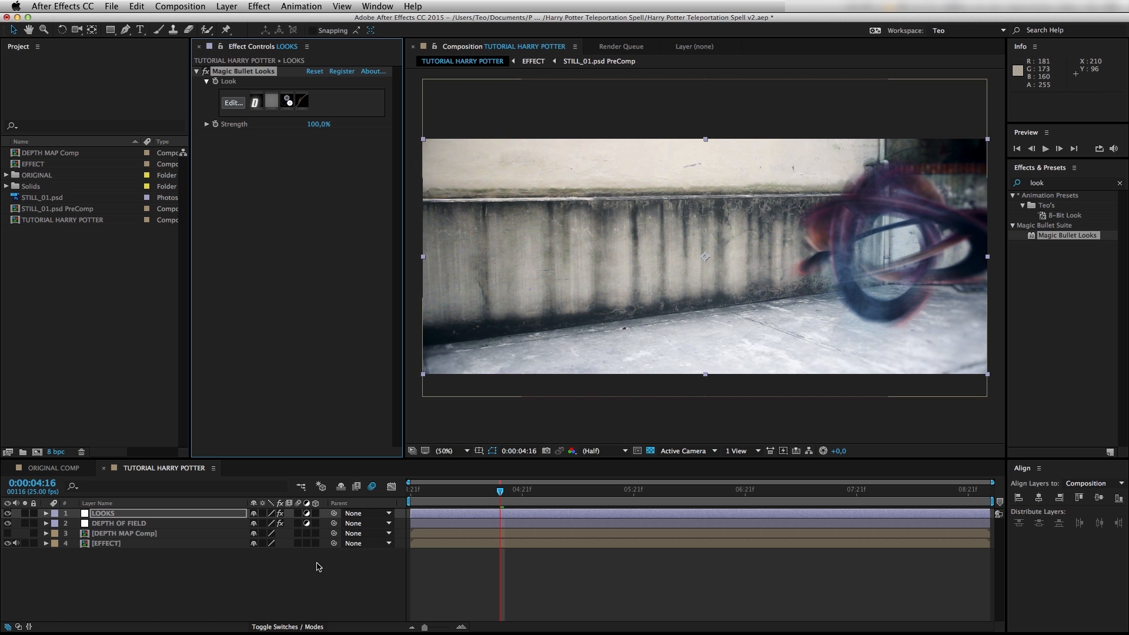
# Step: Add the Add Grain effect to the LOOKS layer with Final Output viewing mode and intensity 0.2, and preview the result
pyautogui.doubleClick(1052, 182)
pyautogui.write('add')
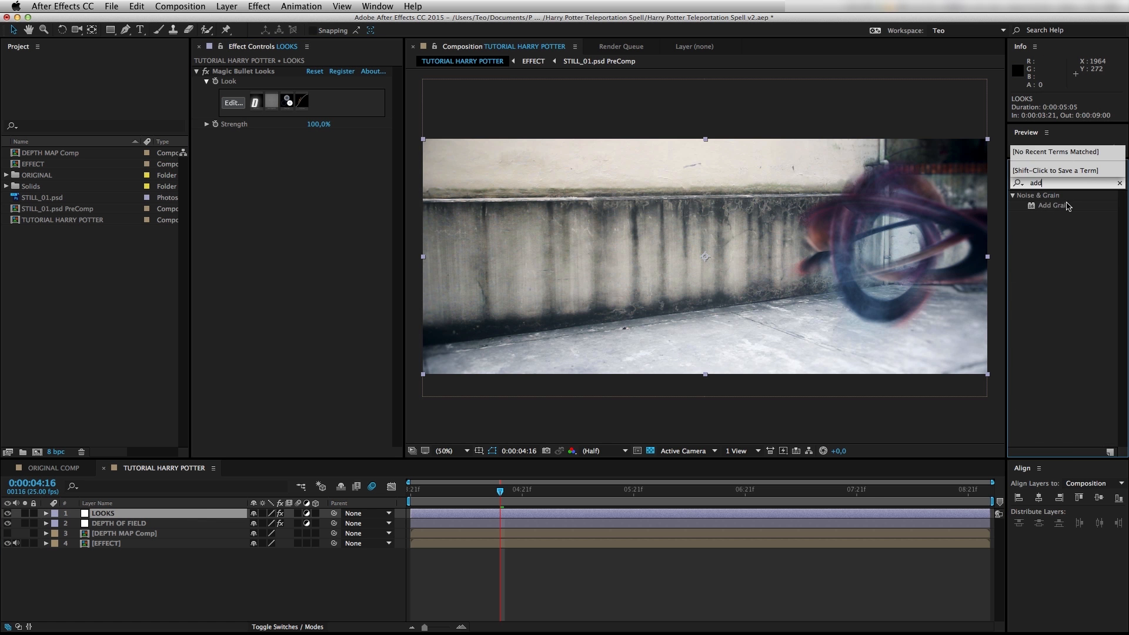
pyautogui.doubleClick(1053, 205)
pyautogui.click(347, 144)
pyautogui.click(328, 179)
pyautogui.click(316, 184)
pyautogui.write('0,2')
pyautogui.press('Return')
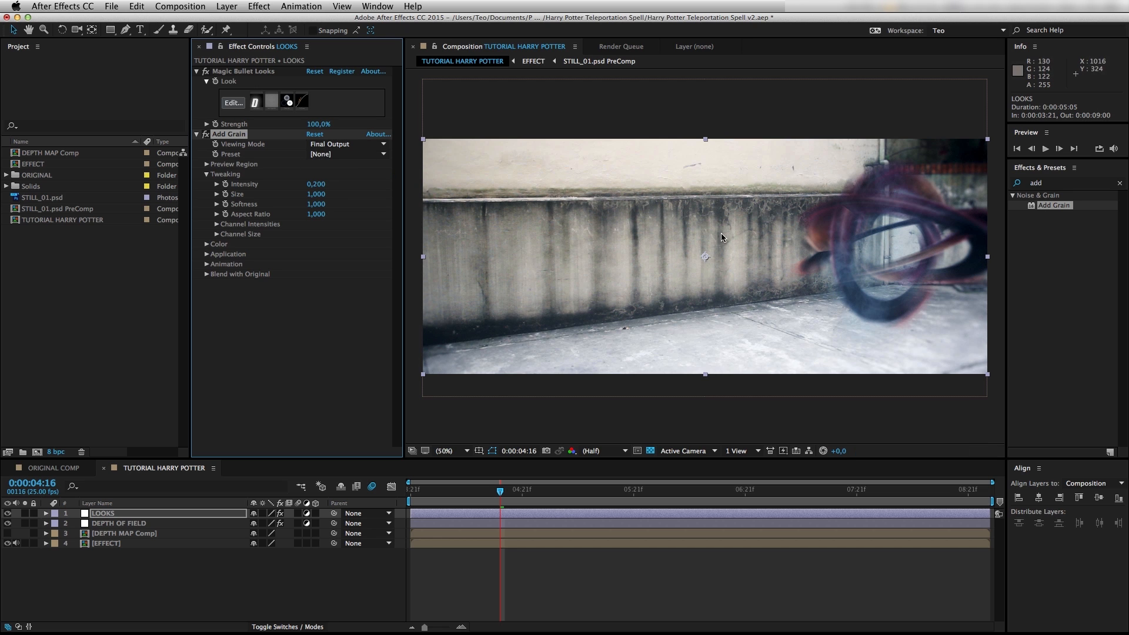
pyautogui.press('space')
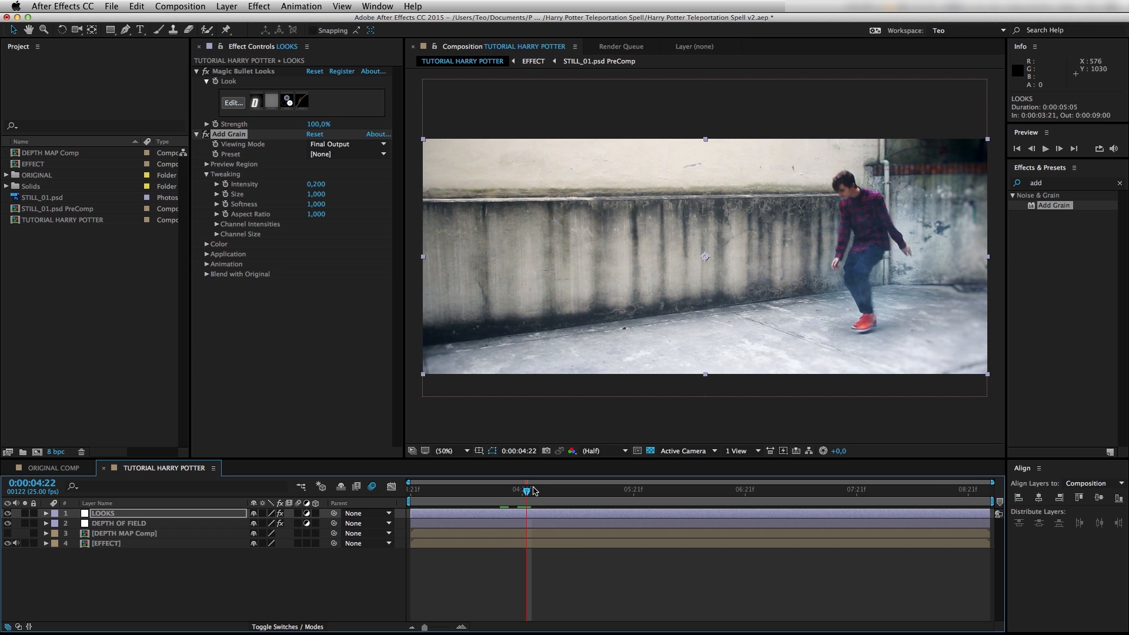